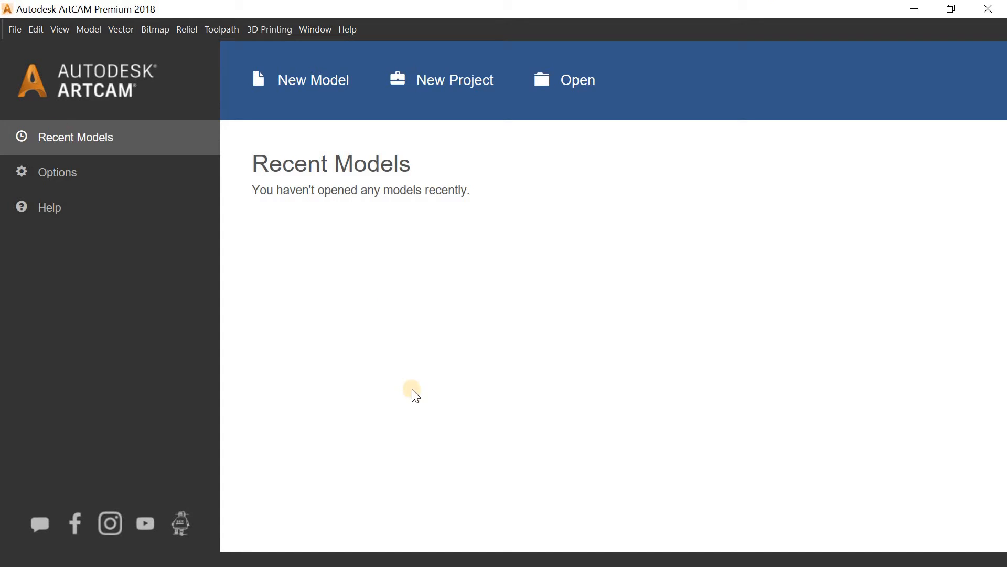
Step: Browse the File, Bitmap and Relief menus without running any command
click(16, 30)
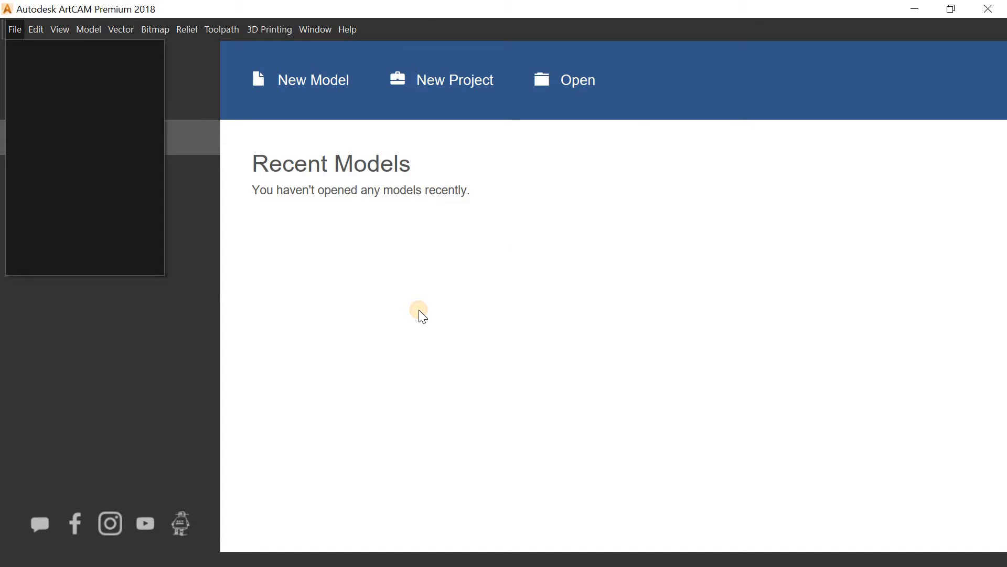
click(15, 30)
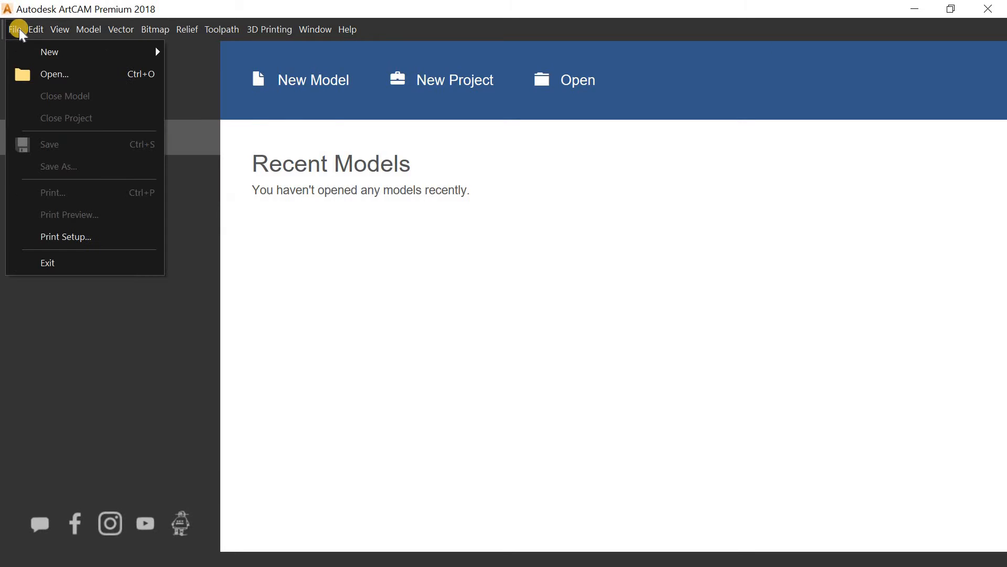
mouse_move(19, 49)
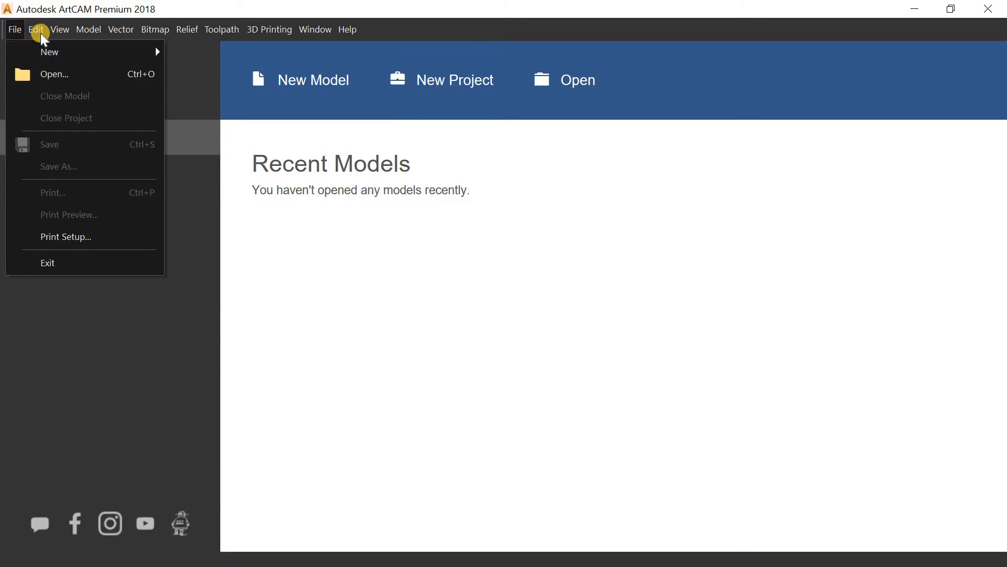
mouse_move(36, 29)
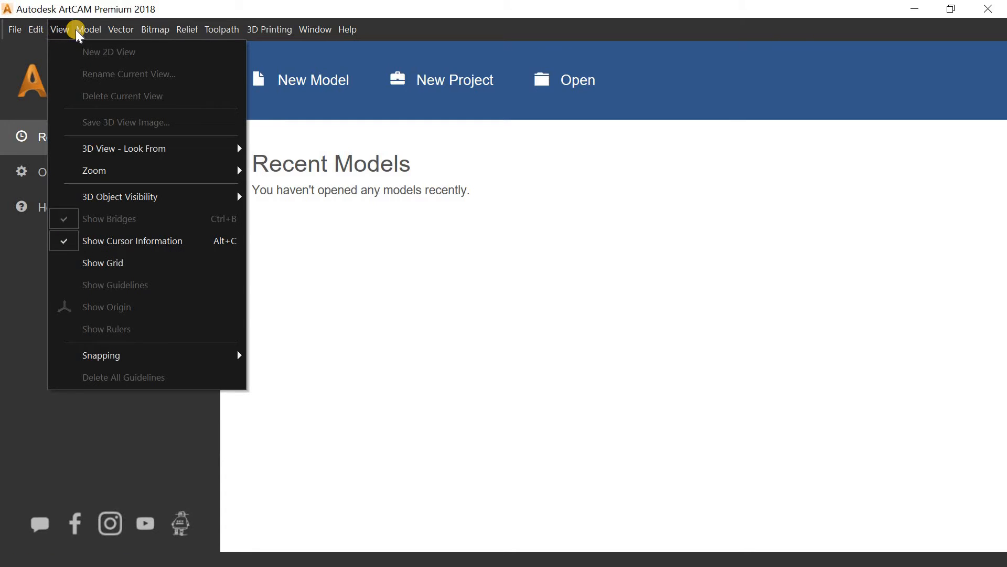
mouse_move(116, 32)
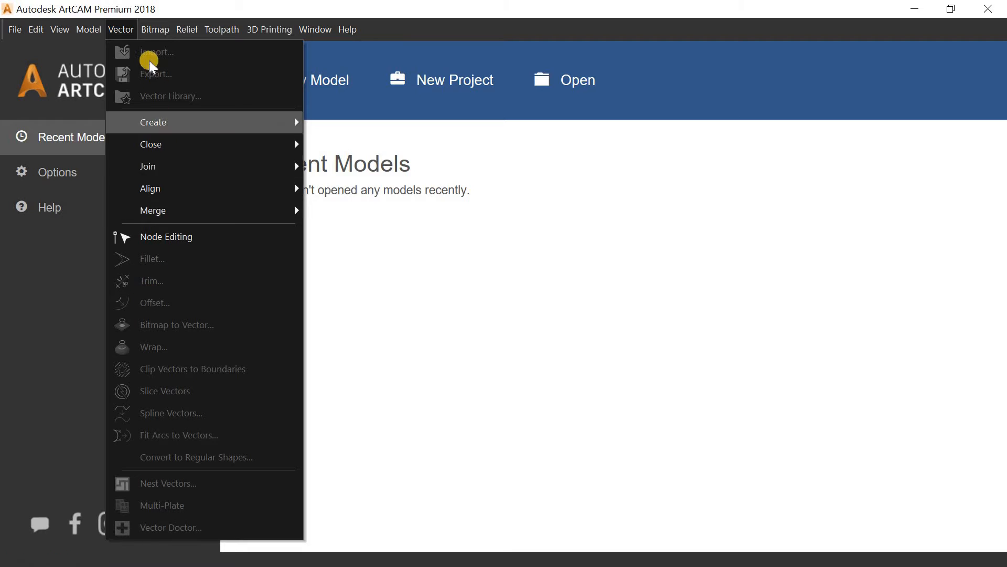
click(148, 31)
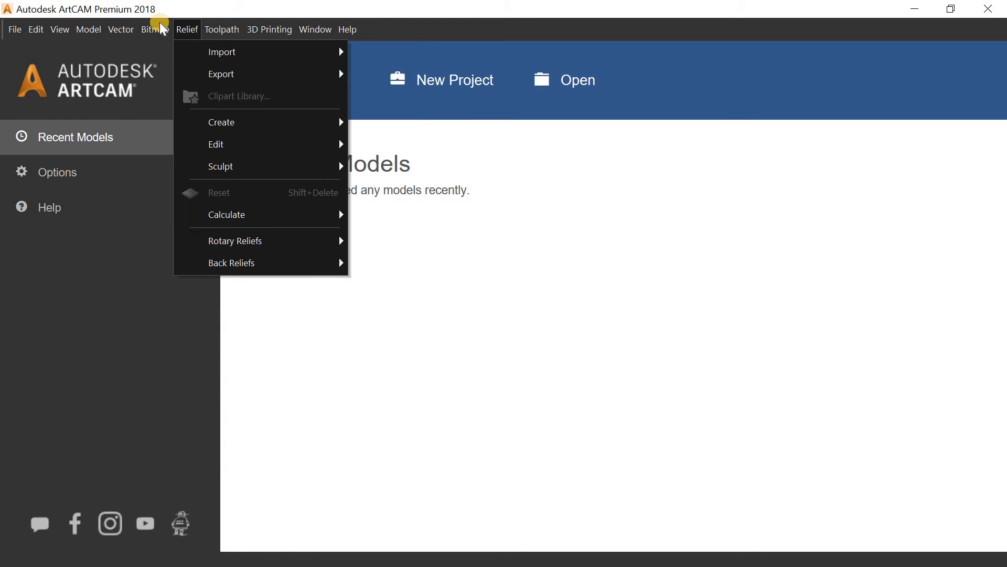
mouse_move(158, 35)
click(468, 231)
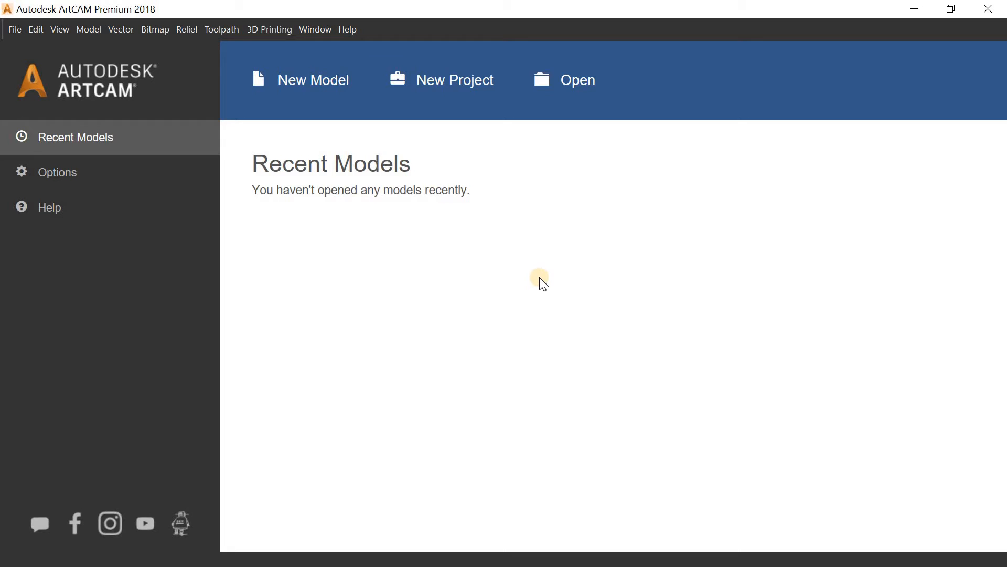
Step: Look through the Toolpath menu's new 3D toolpath options and the 3D Printing menu
click(222, 30)
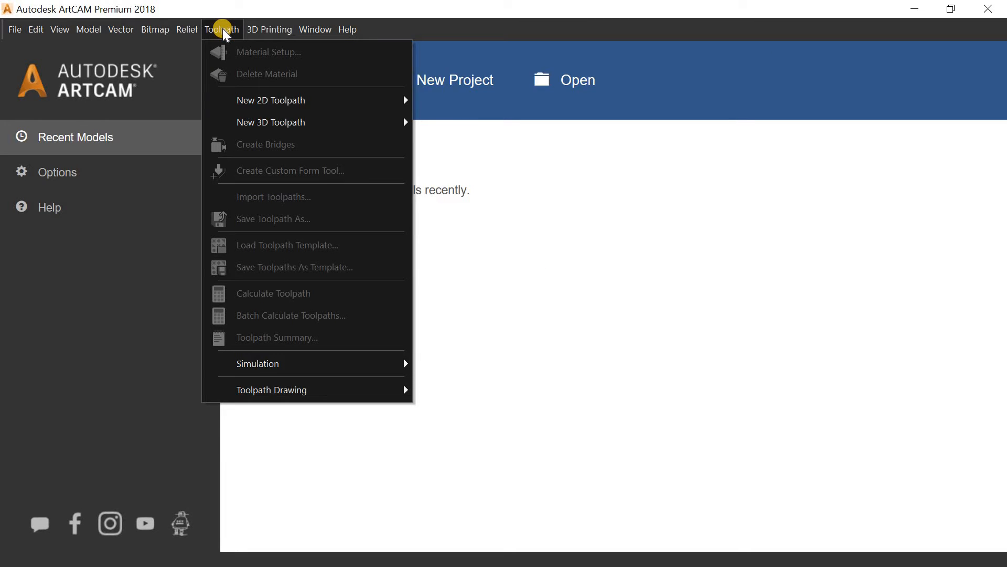
click(602, 320)
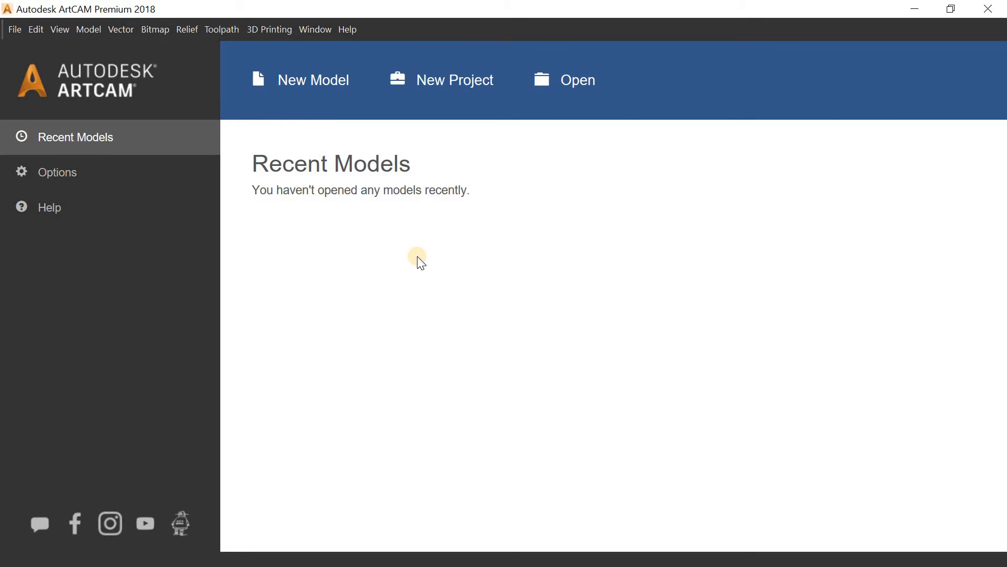
click(216, 30)
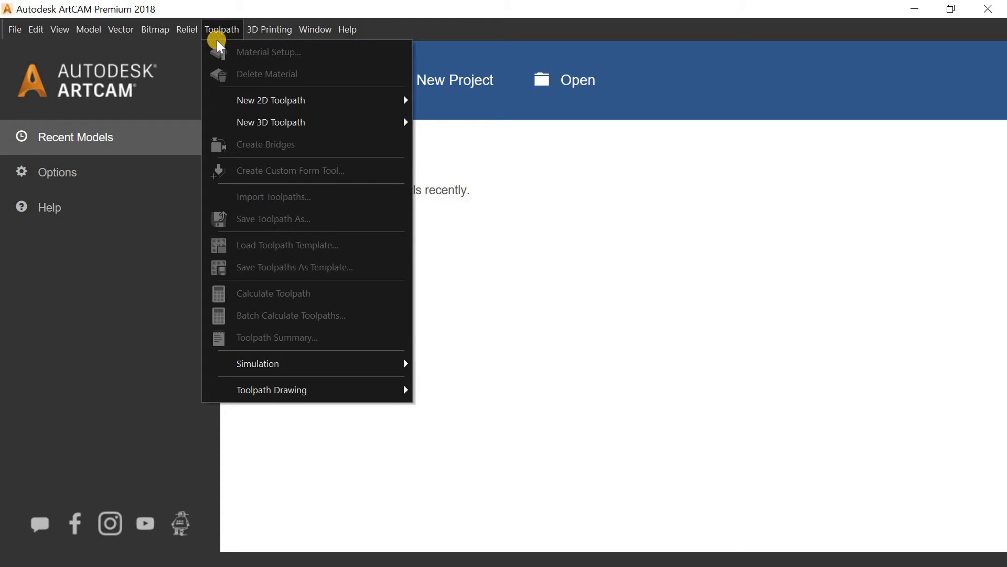
mouse_move(242, 99)
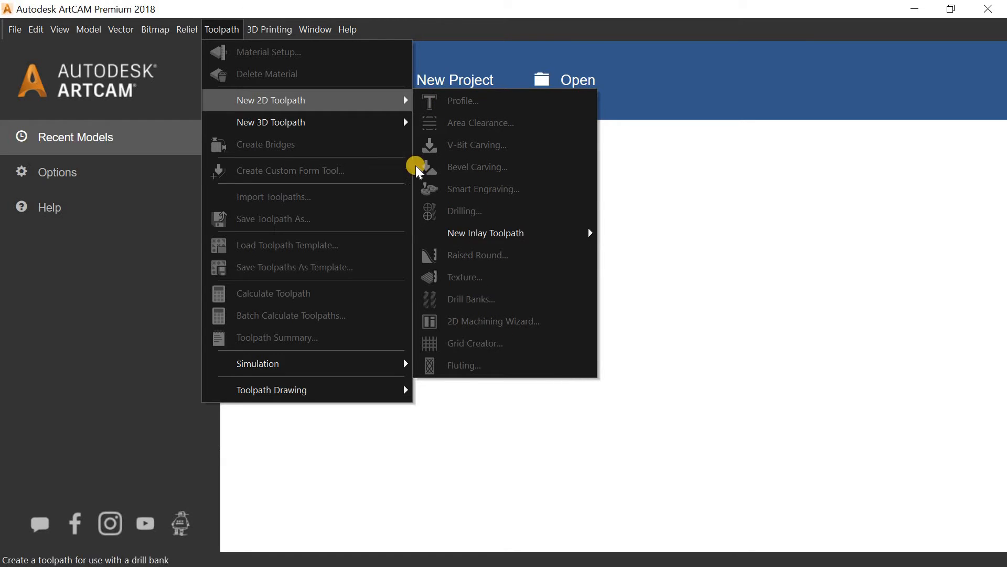
click(331, 124)
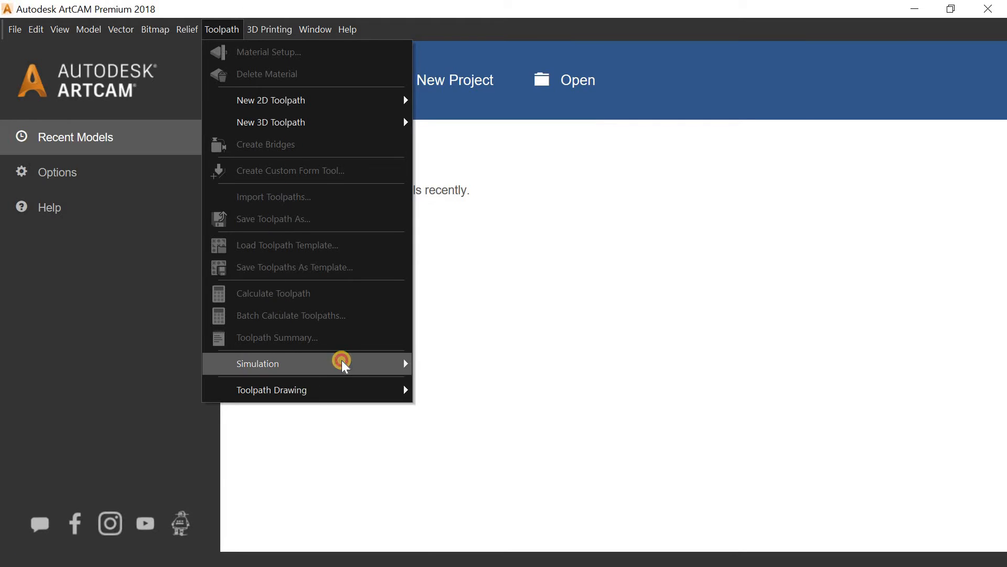
mouse_move(360, 361)
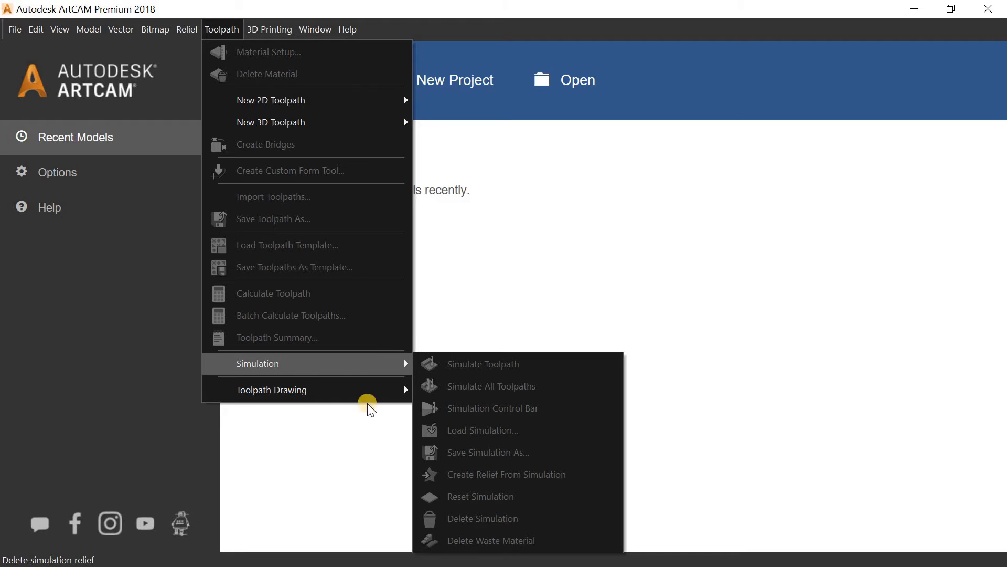
mouse_move(330, 398)
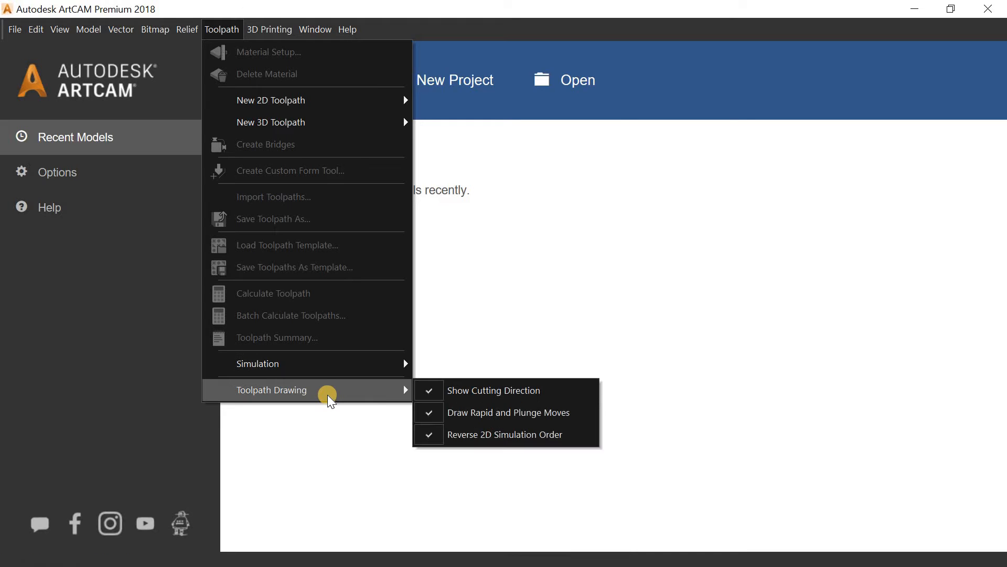
click(470, 307)
click(279, 33)
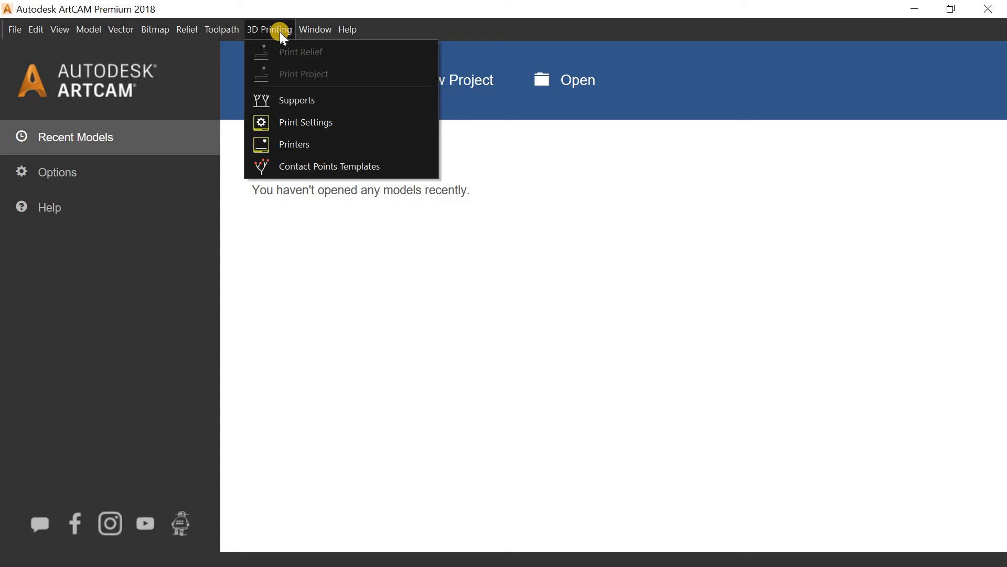
mouse_move(316, 33)
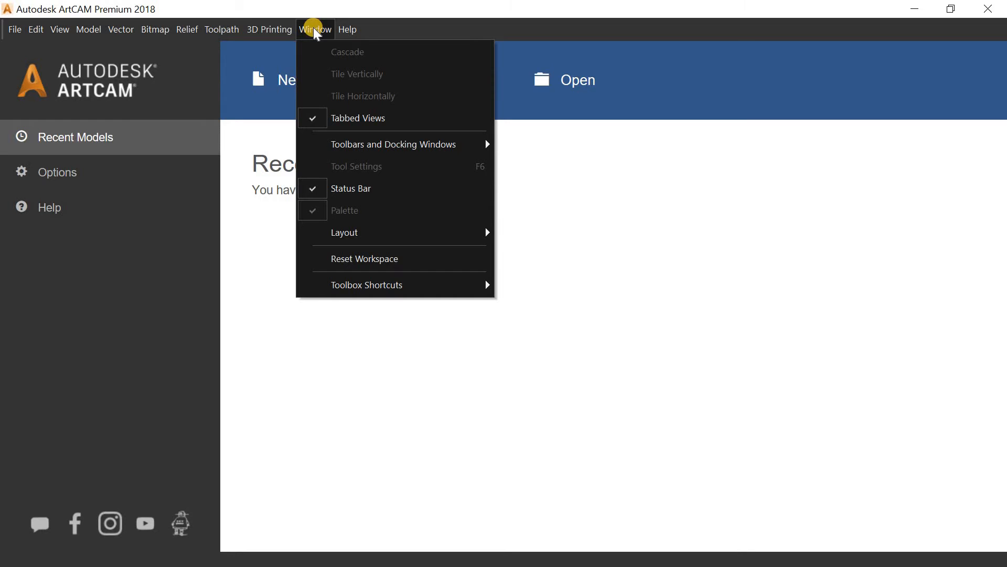
Step: Switch the workspace layout to Classic, then Standard, then back to Classic
mouse_move(367, 231)
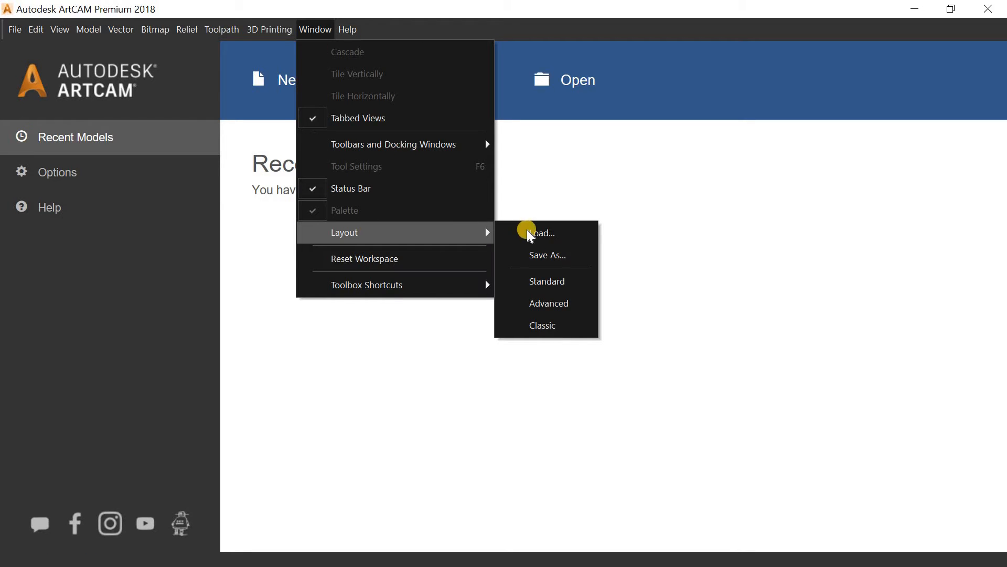
click(554, 324)
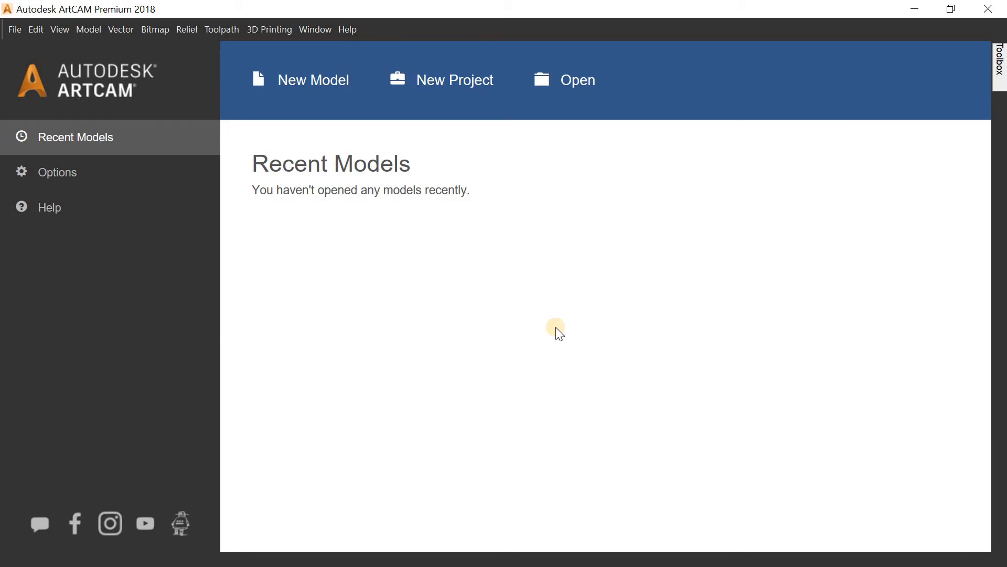
click(319, 30)
mouse_move(432, 234)
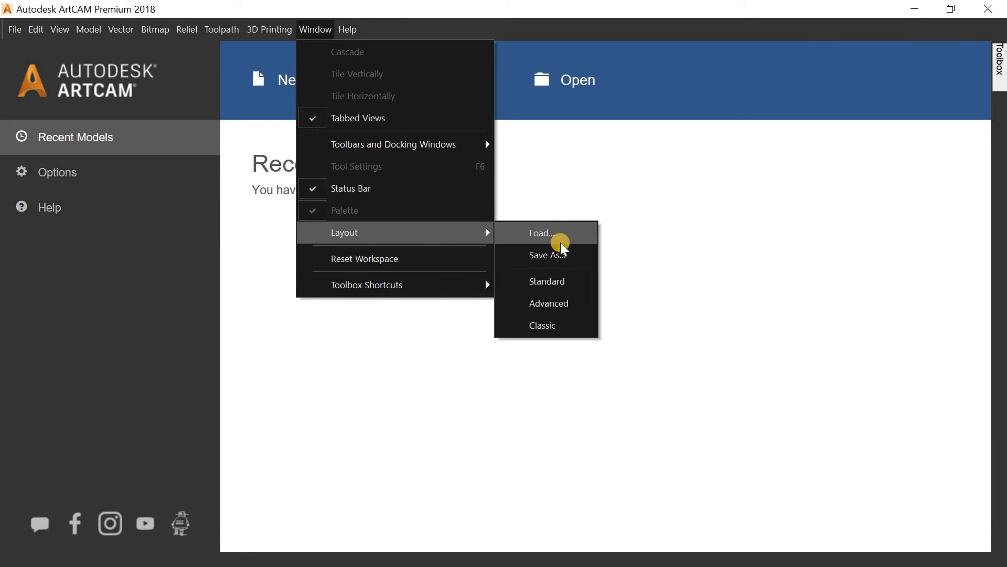
click(560, 274)
click(314, 29)
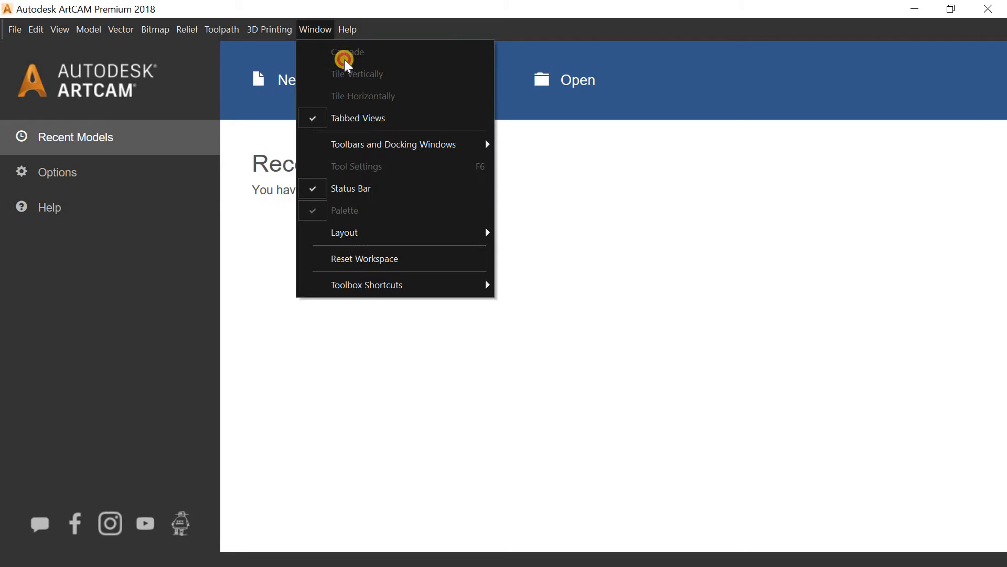
mouse_move(481, 234)
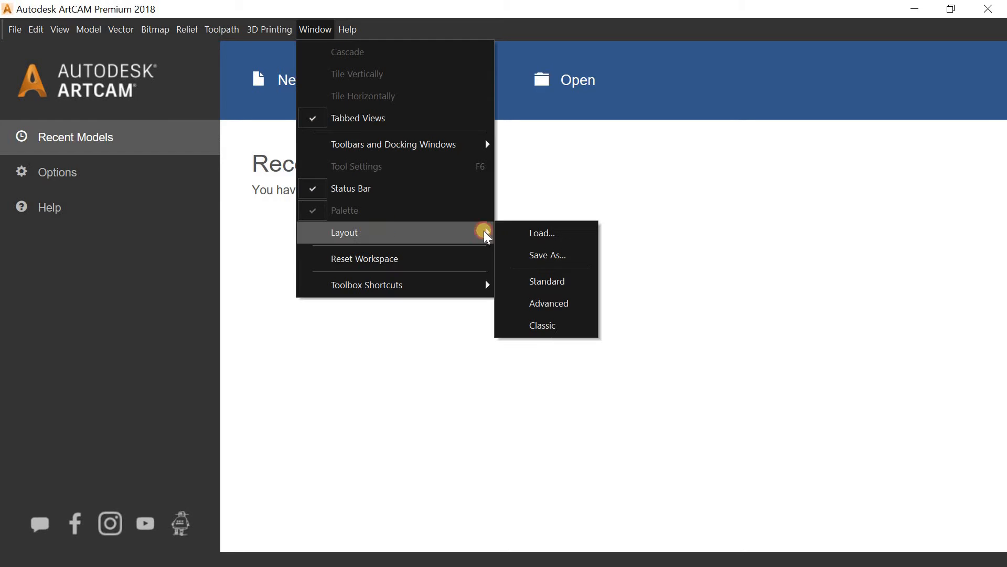
click(541, 325)
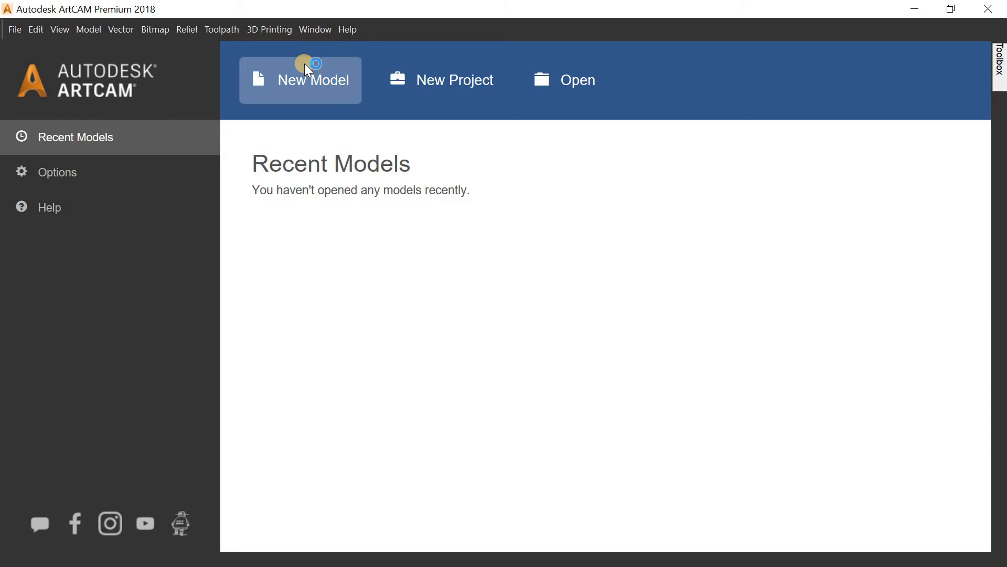
Step: Start a new 1000 × 1000 mm model at the maximum 4000 × 4000 resolution
click(305, 64)
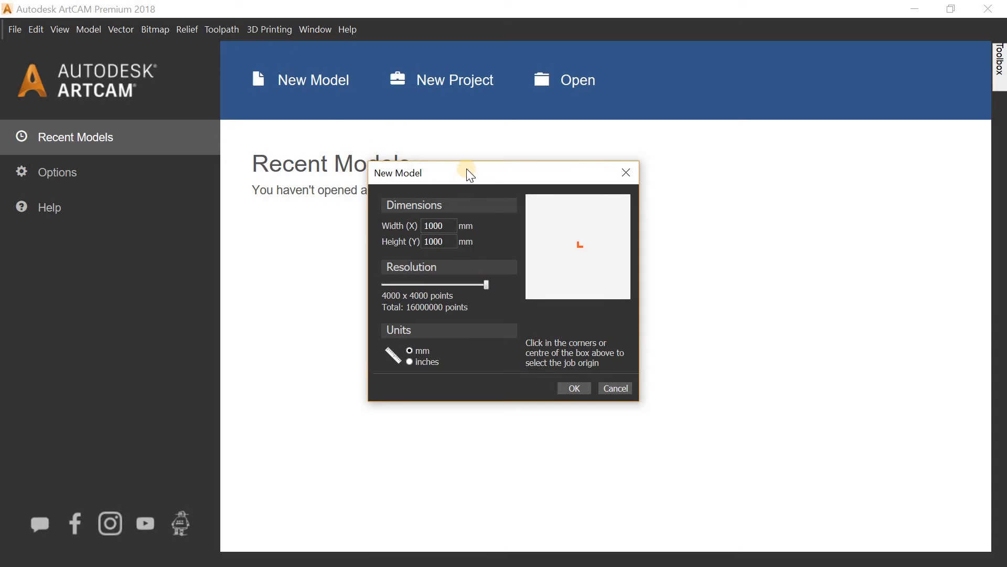
mouse_move(466, 168)
mouse_down()
mouse_move(445, 168)
mouse_move(453, 166)
mouse_up()
double_click(429, 224)
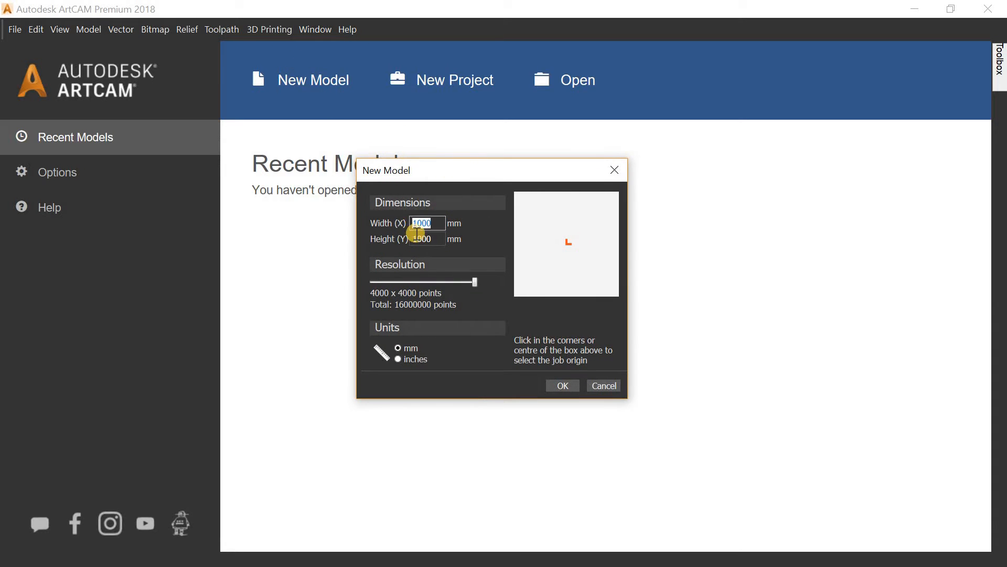
double_click(441, 239)
click(440, 221)
drag(472, 282, 504, 284)
Step: Keep units in mm and the job origin at the centre, then create the model
click(410, 359)
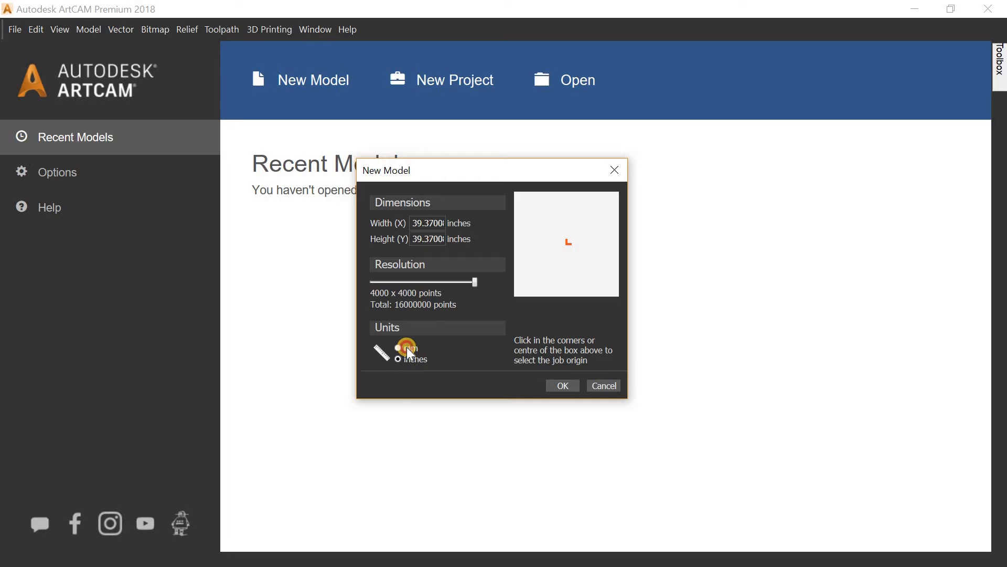
click(407, 348)
click(530, 285)
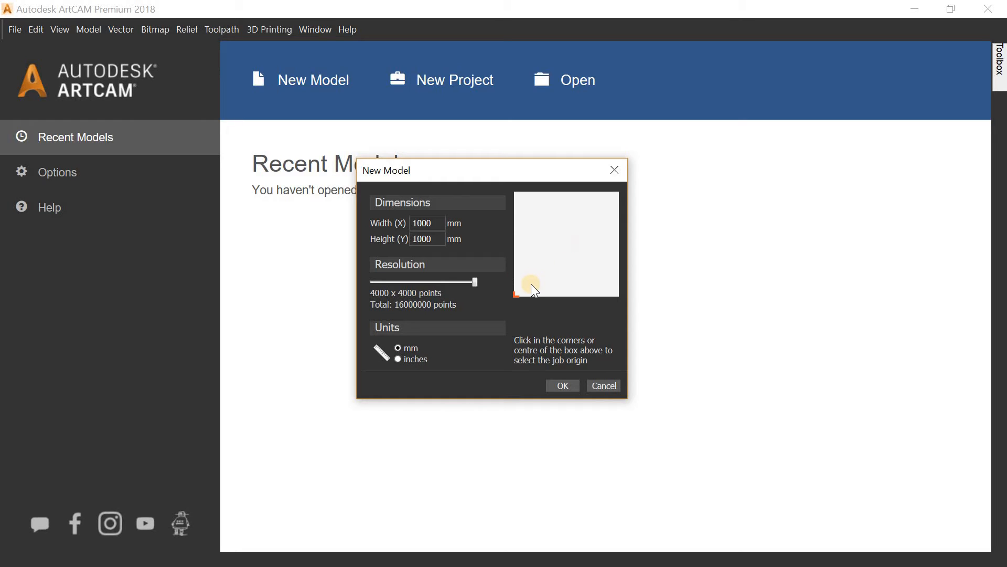
click(564, 246)
click(612, 200)
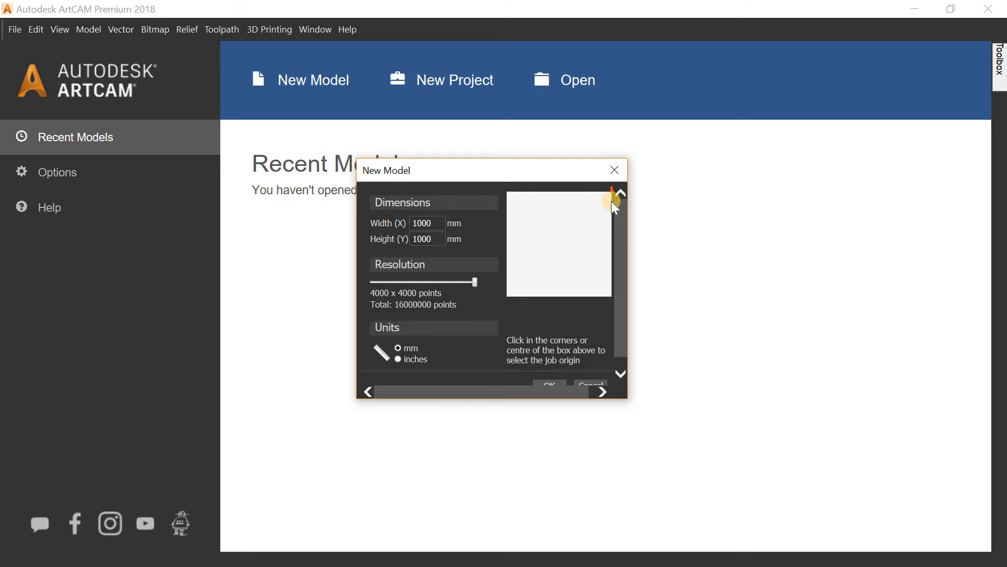
click(561, 247)
drag(734, 351, 734, 351)
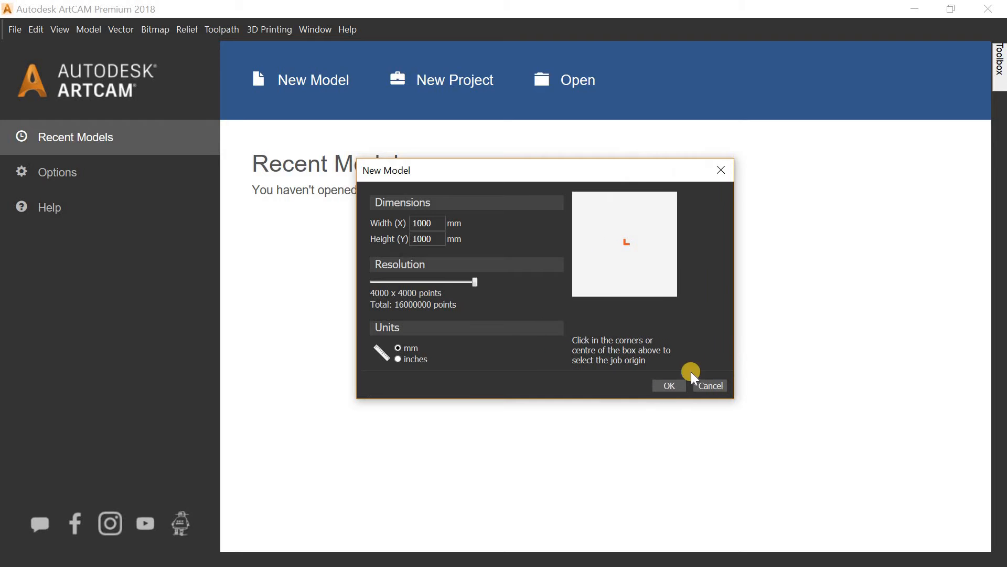
click(670, 384)
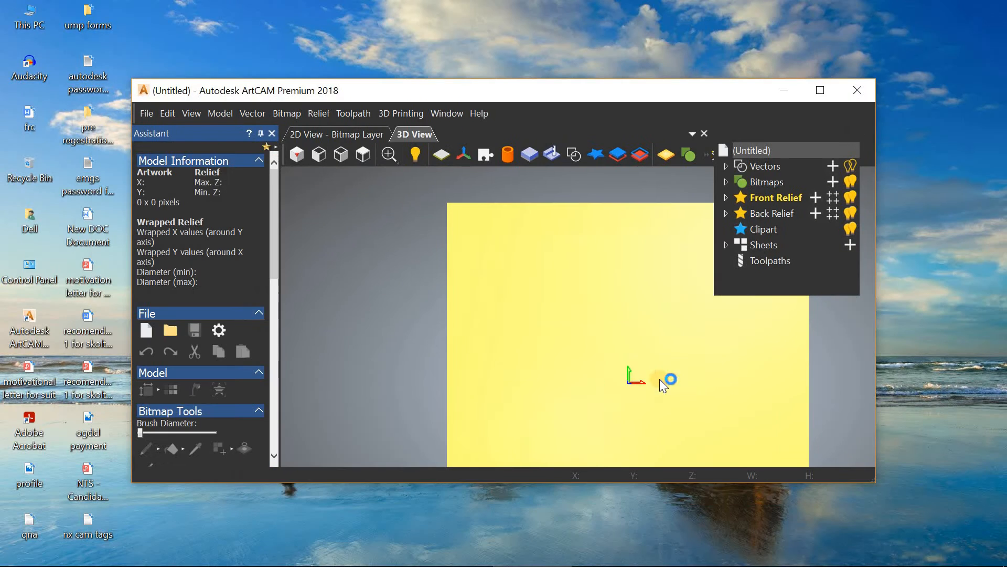
Step: Maximize the window, dock the Project tree on the right, and show the 2D bitmap layer view
click(822, 91)
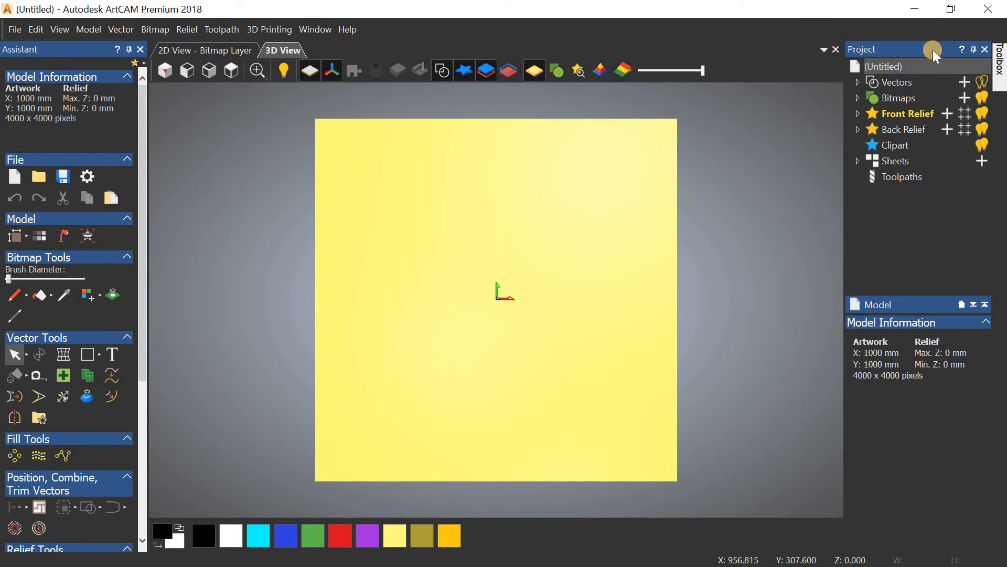
drag(933, 49, 924, 105)
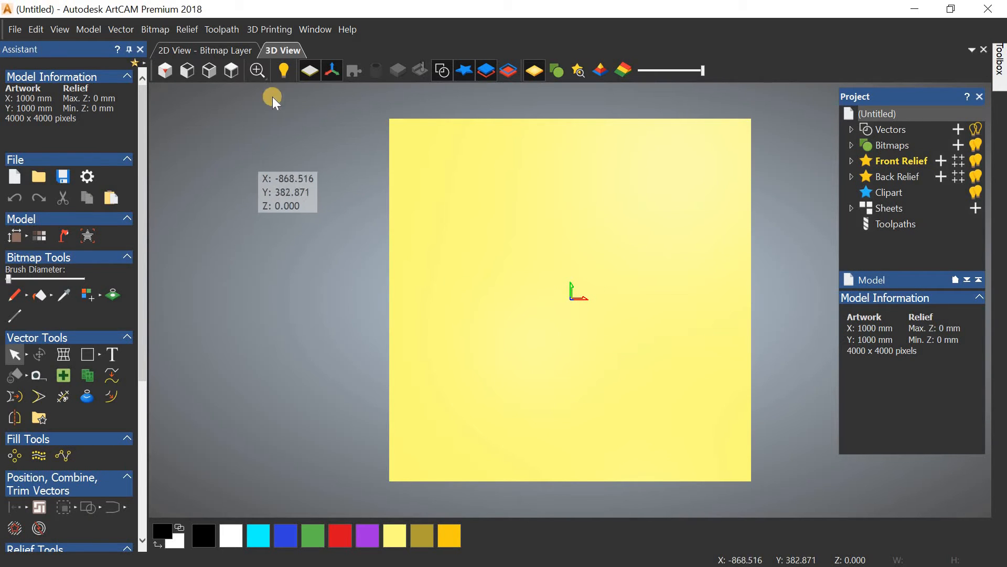
click(220, 52)
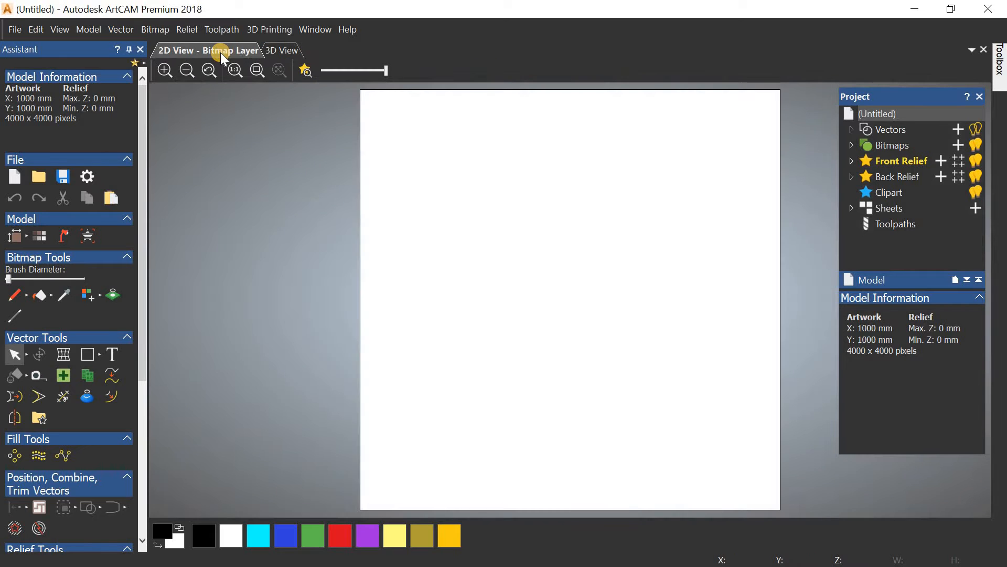
Step: In the 3D view, try isometric, top and front orientations and toggle the zero plane
click(294, 49)
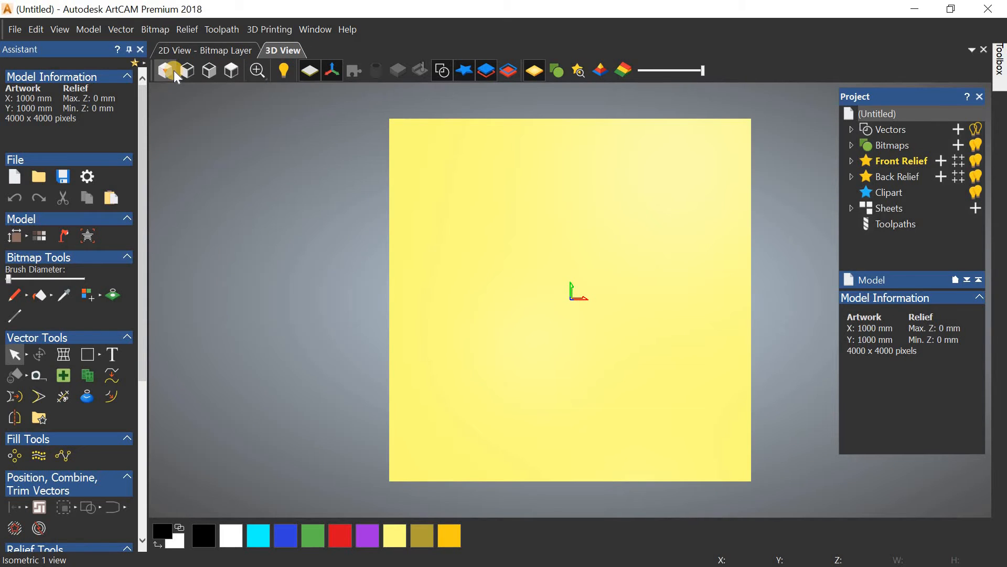
click(176, 78)
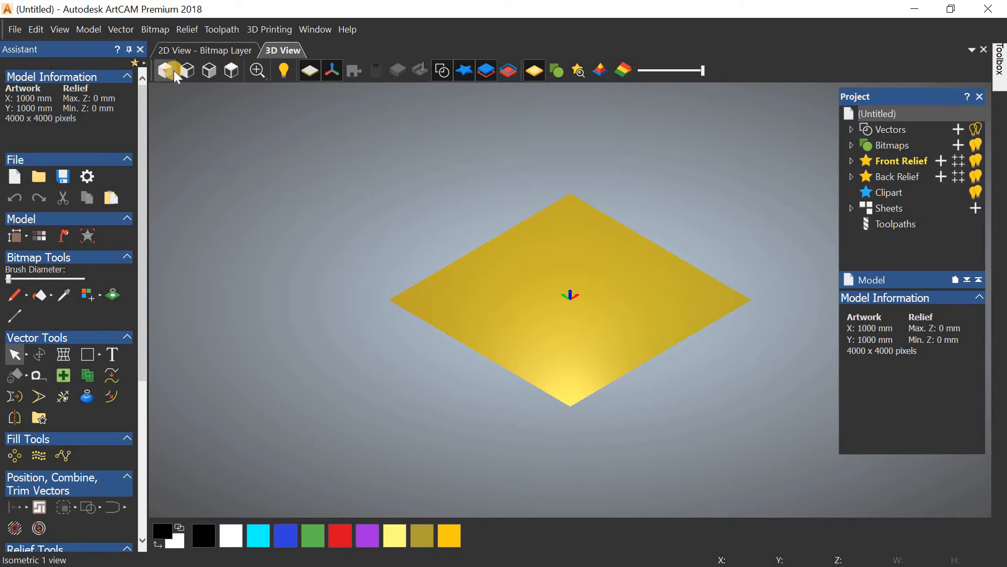
click(232, 74)
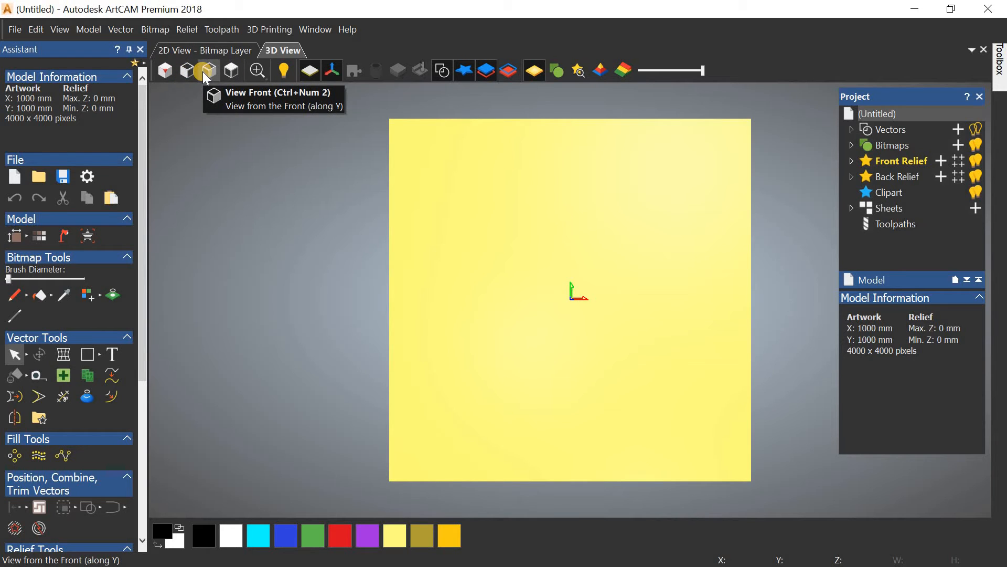
click(205, 77)
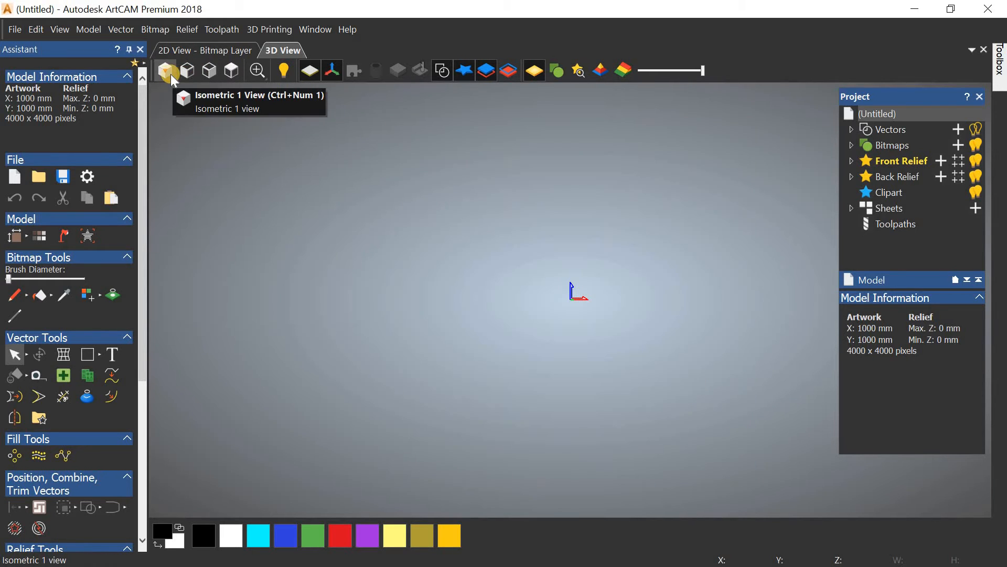
click(168, 78)
click(233, 74)
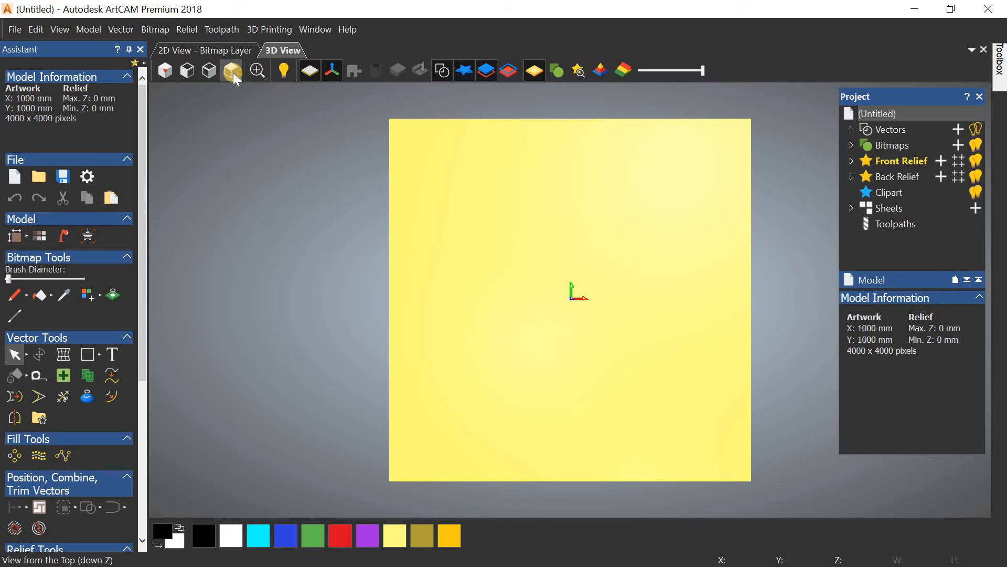
click(308, 74)
click(308, 73)
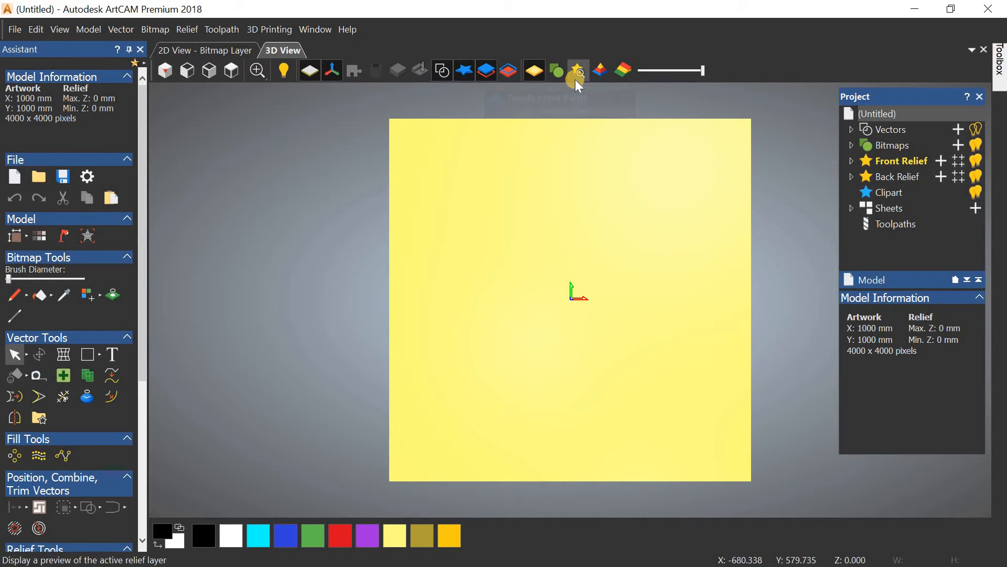
click(490, 73)
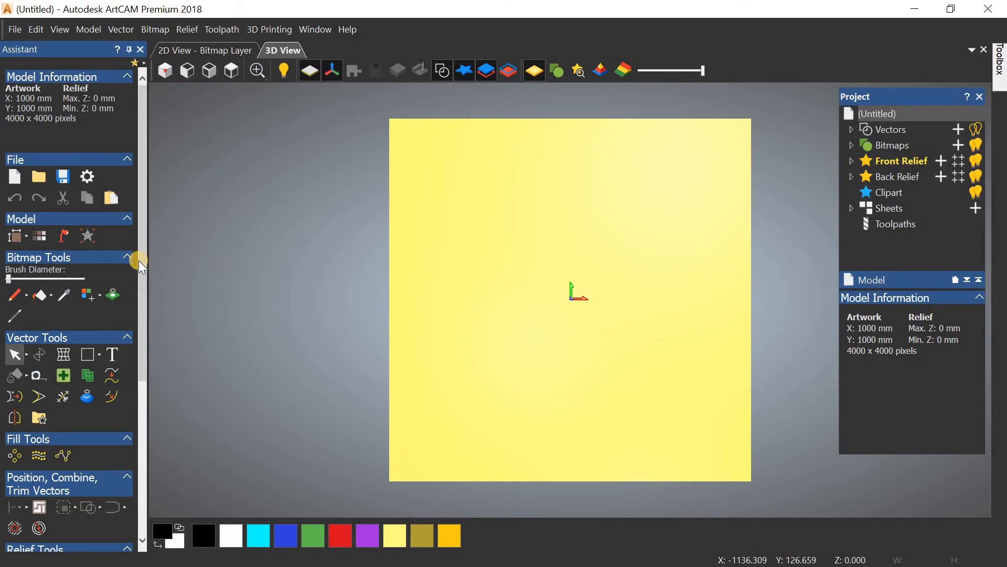
Step: Orbit and zoom around the plane, finishing on the isometric view
drag(141, 265, 143, 241)
drag(282, 255, 517, 286)
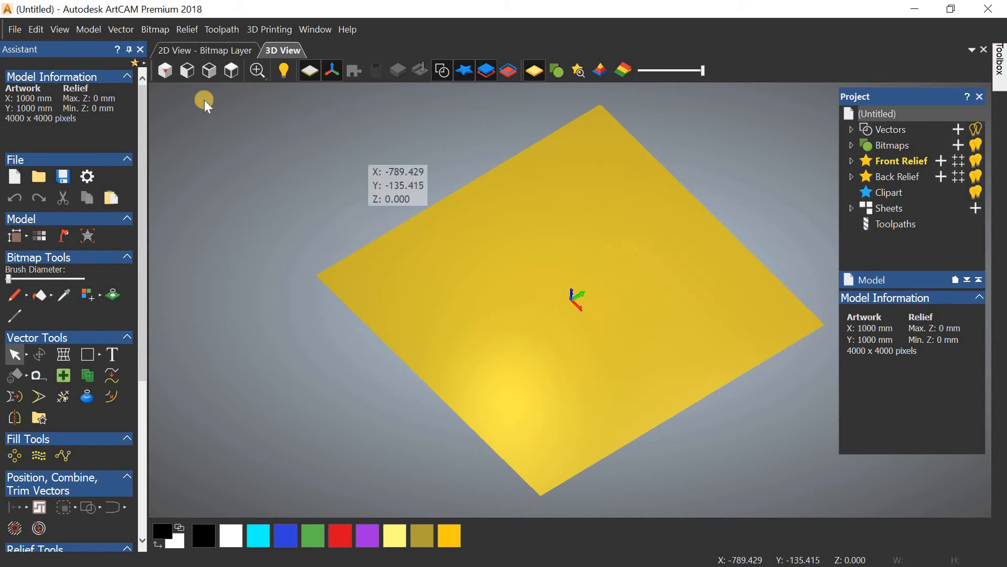
click(166, 70)
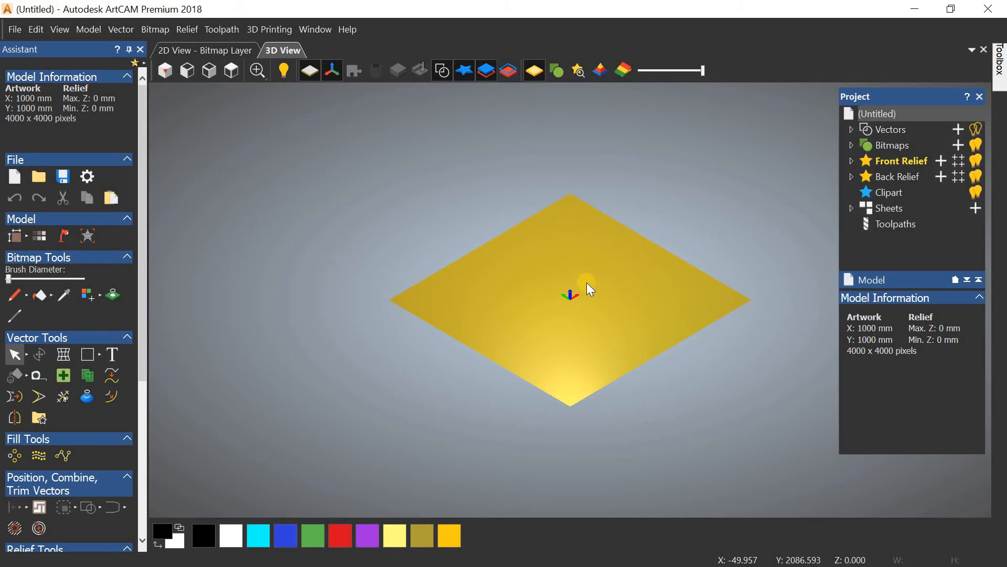
scroll(585, 286, up, 3)
scroll(545, 297, down, 1)
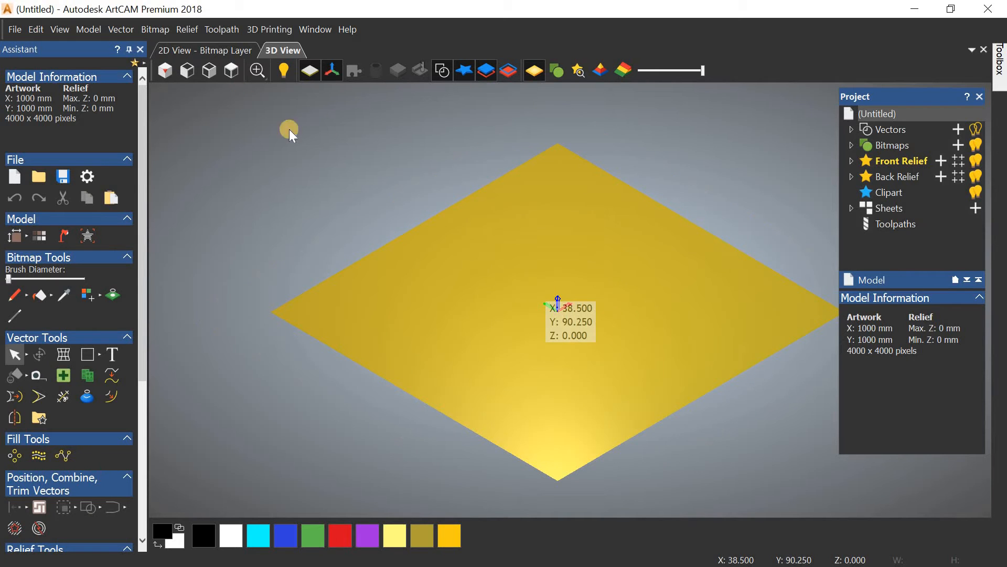
click(231, 71)
click(166, 70)
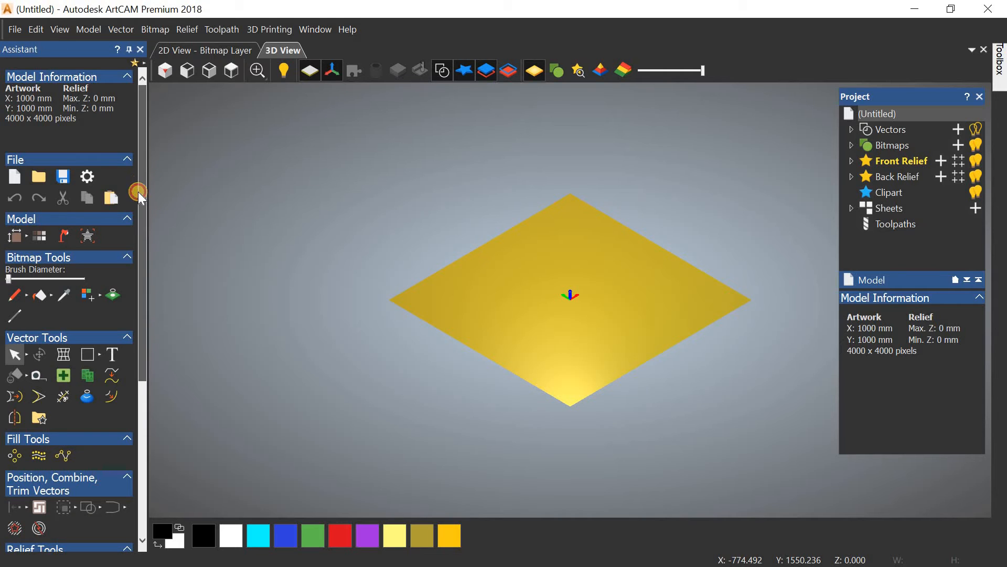
drag(141, 202, 141, 167)
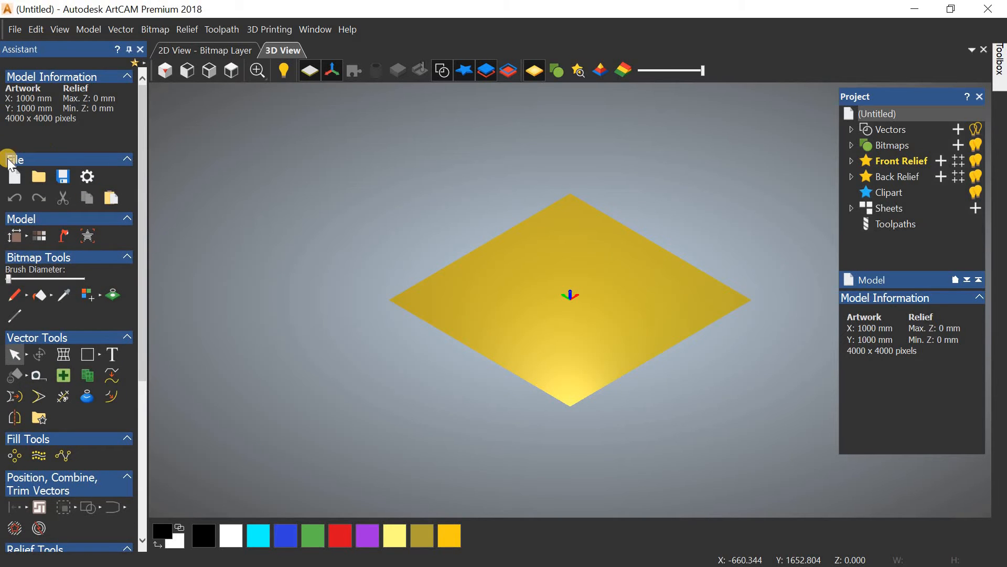
scroll(145, 231, down, 3)
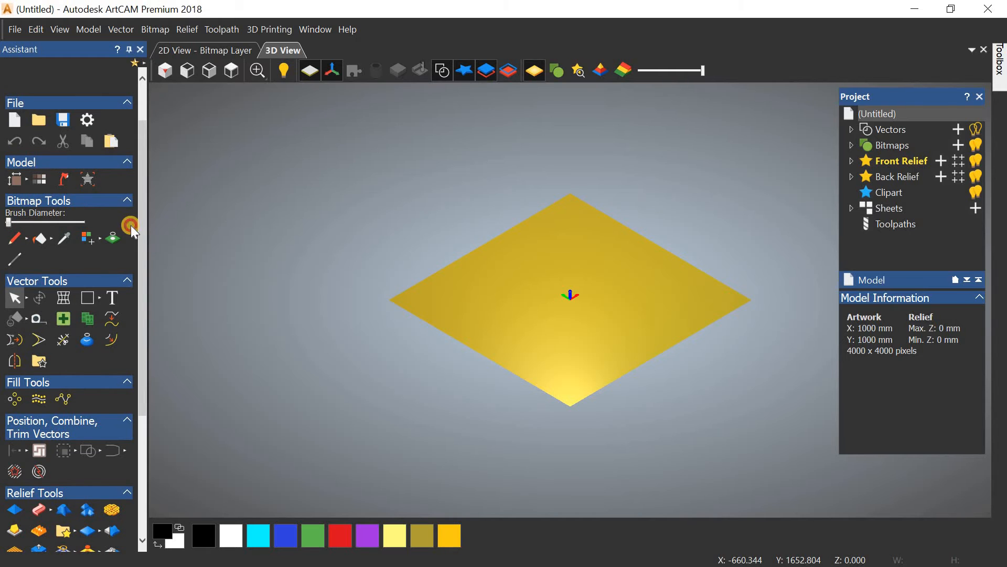
drag(145, 238, 142, 276)
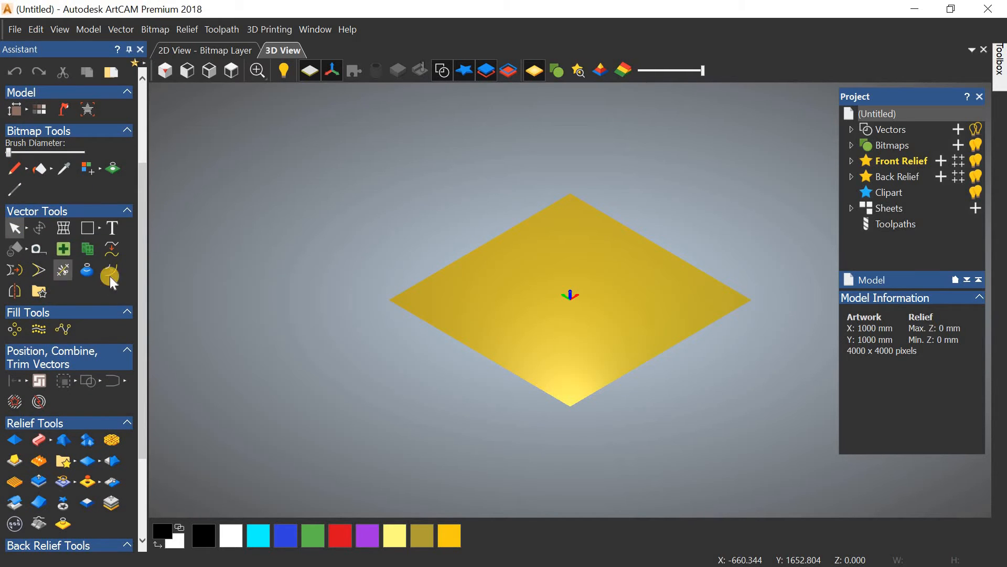
click(120, 29)
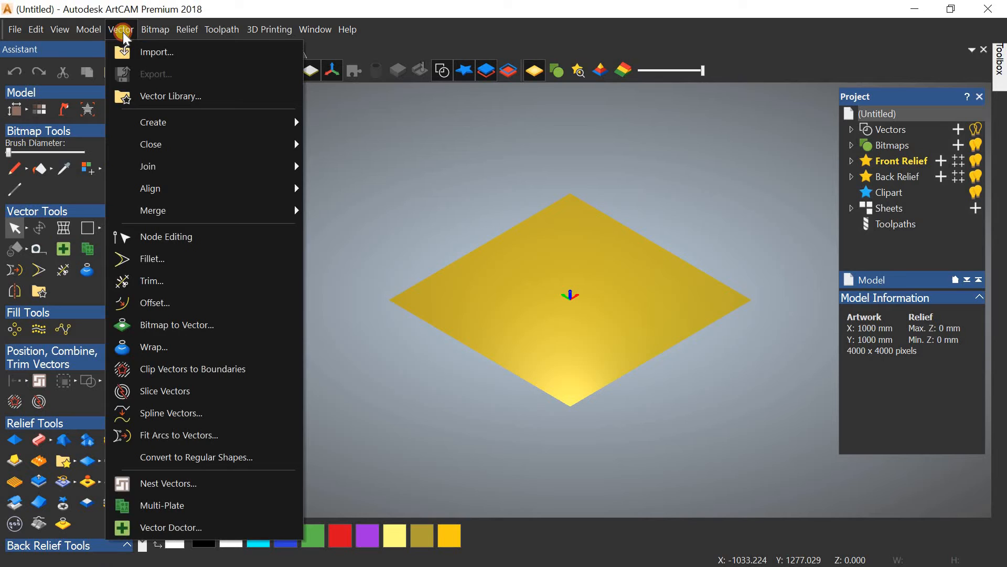
click(362, 158)
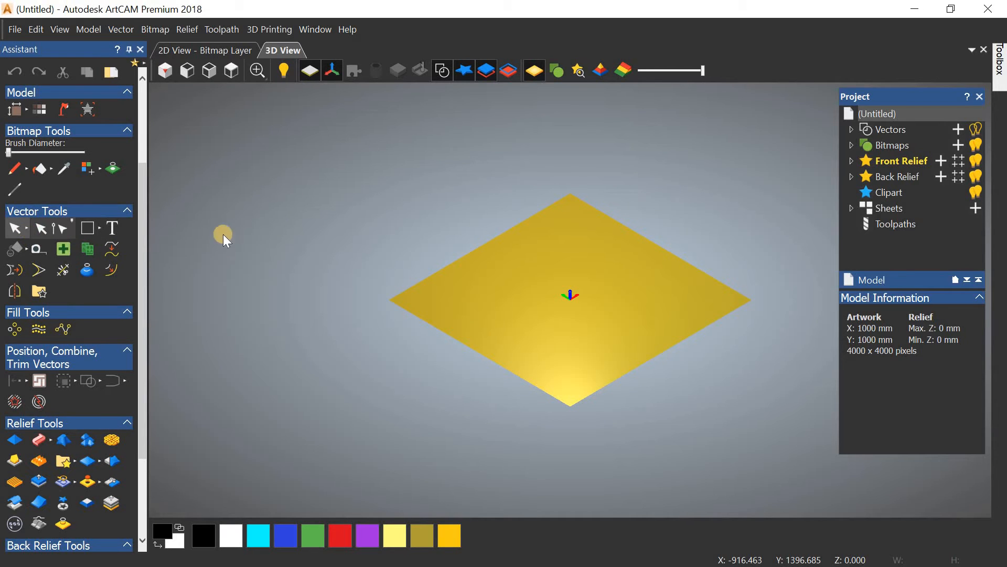
drag(142, 251, 139, 280)
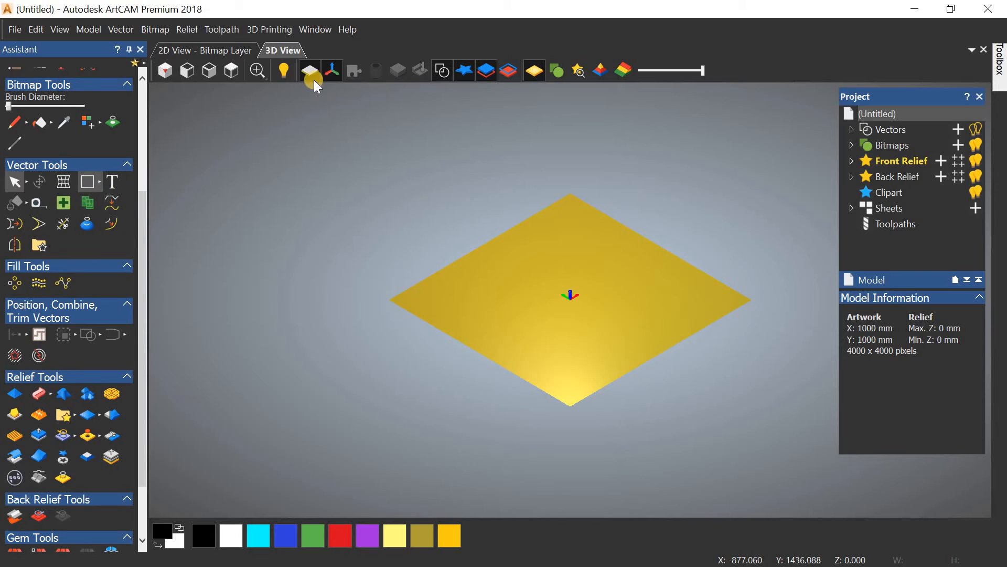
Step: In top view, sketch a trial rectangle and cancel it
click(231, 71)
click(94, 185)
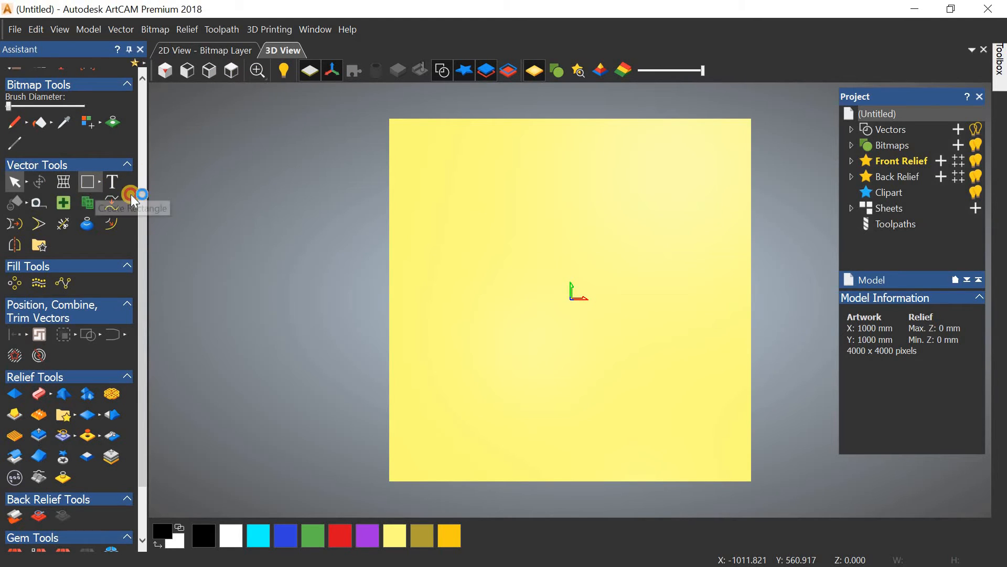
drag(574, 299, 449, 174)
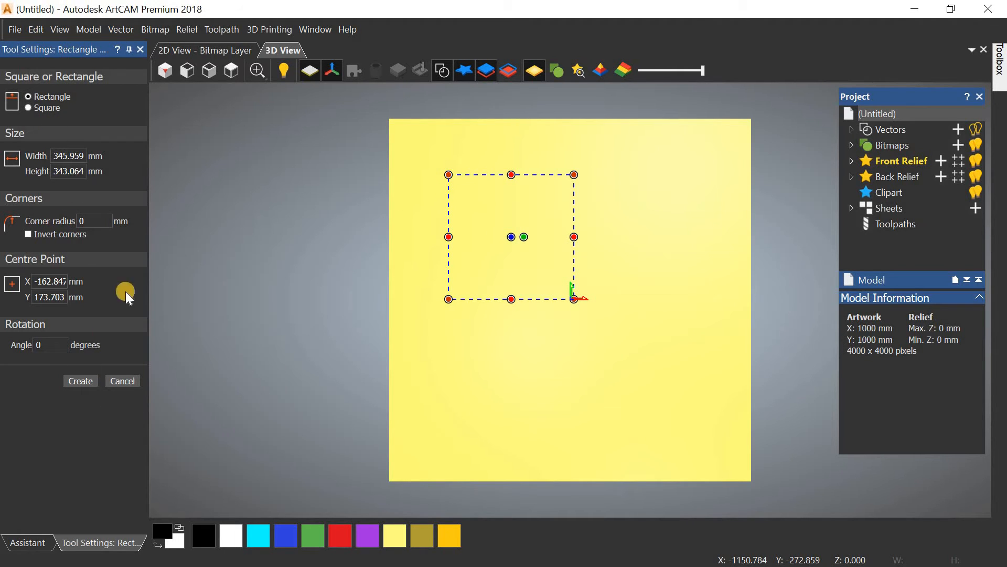
click(127, 379)
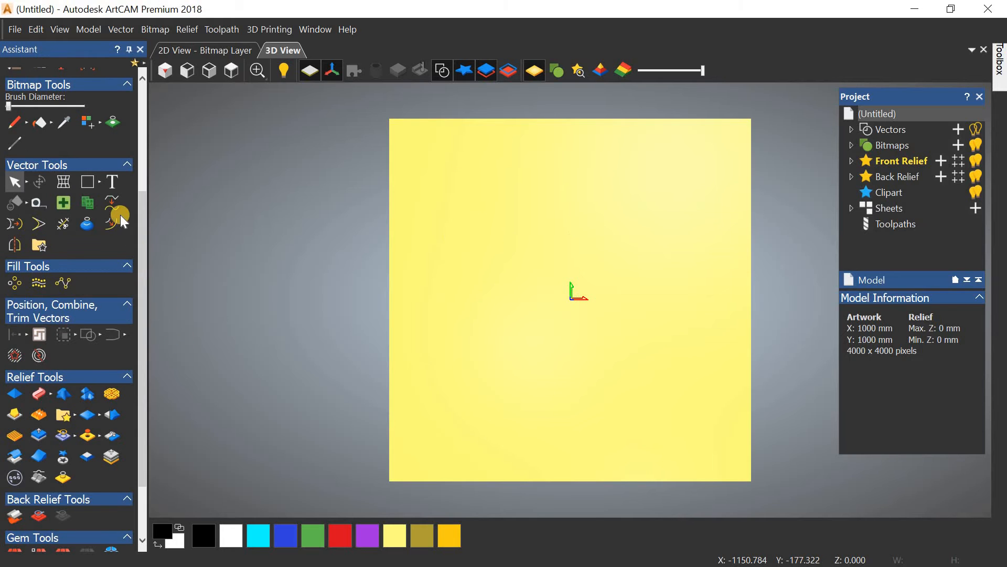
Step: Sketch a trial circle near the plane centre with the Circle tool and cancel it
click(101, 182)
click(127, 181)
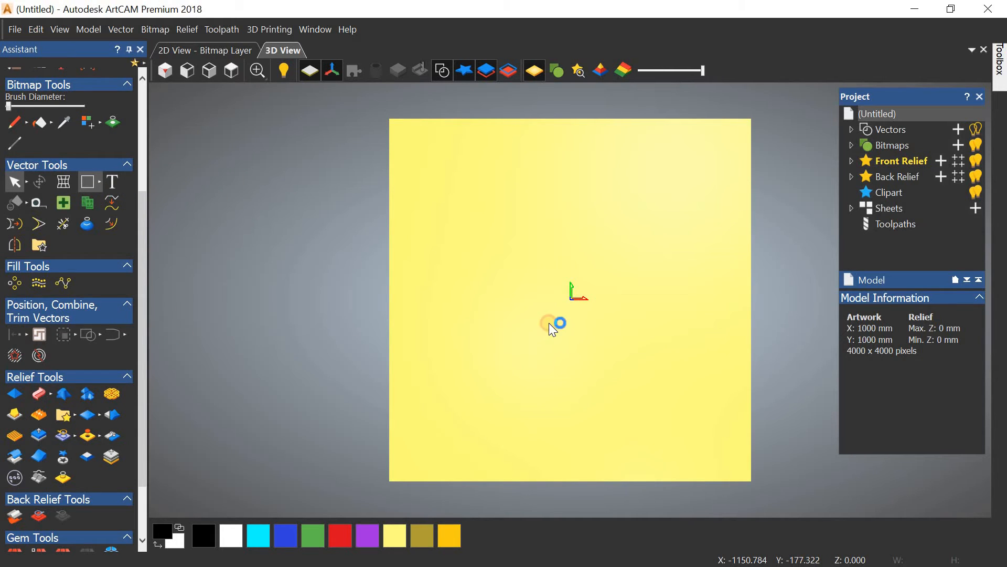
drag(530, 296, 498, 230)
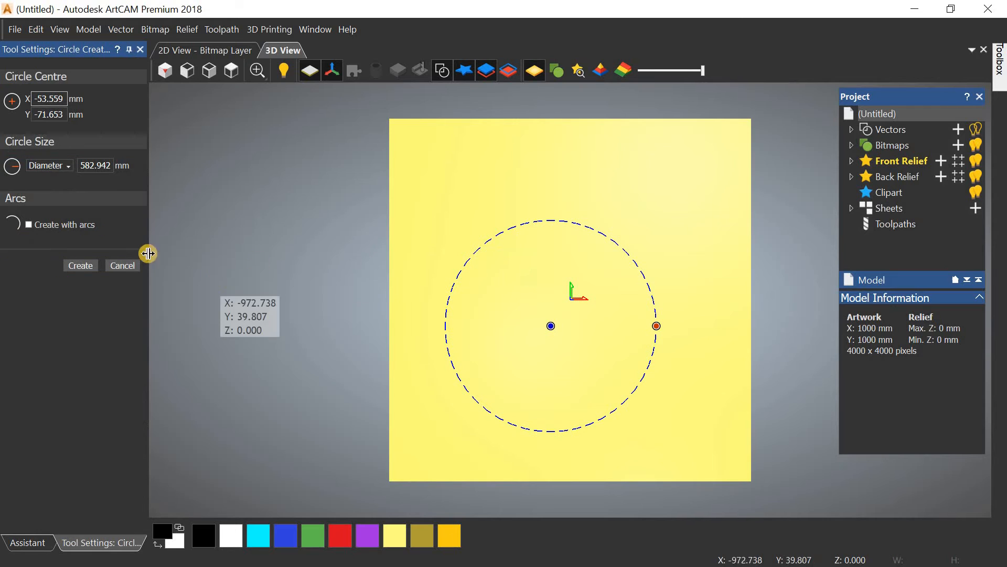
click(133, 263)
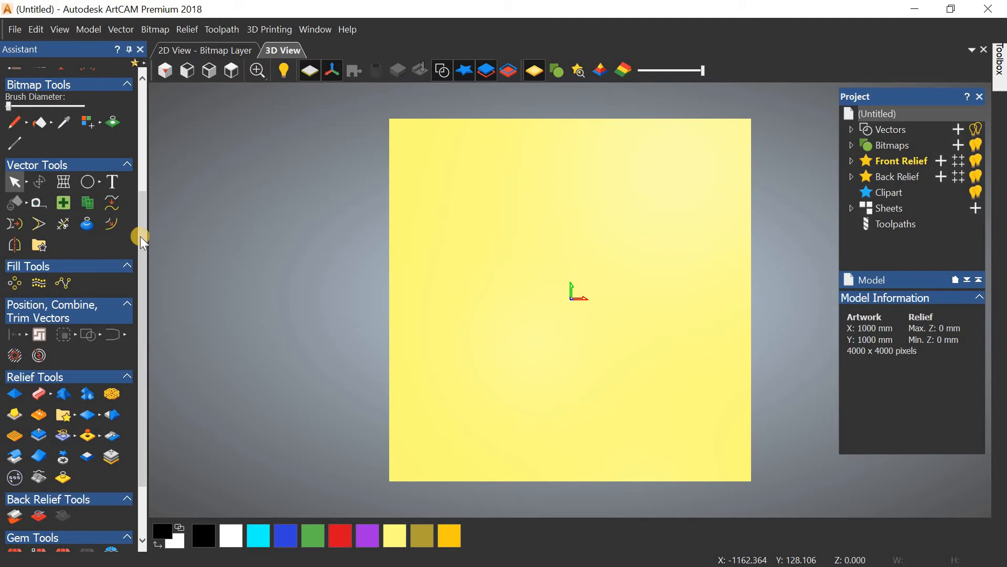
Step: Orbit the blank 1000 × 1000 mm plane slightly, then snap to the top view
drag(142, 274, 143, 288)
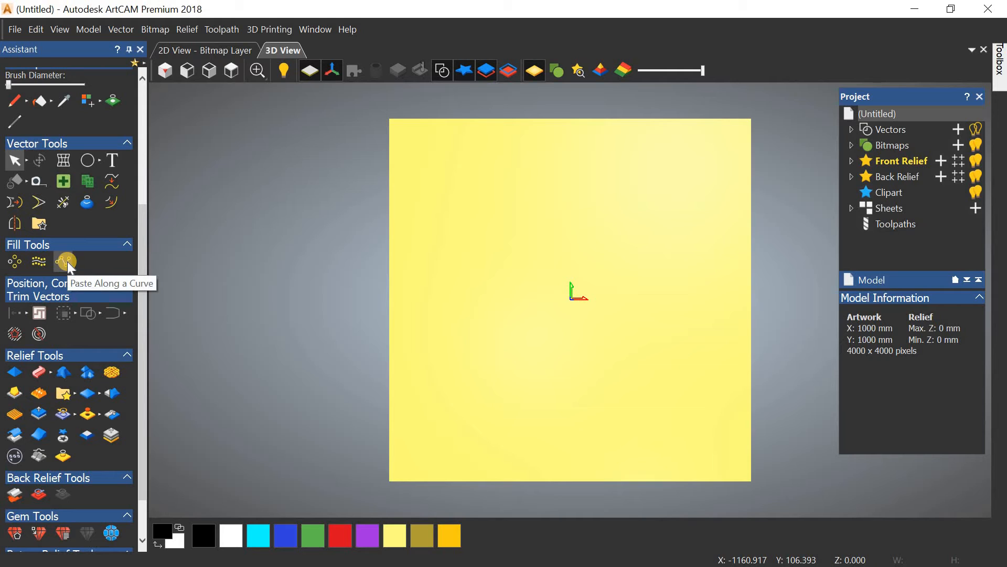
drag(142, 269, 142, 335)
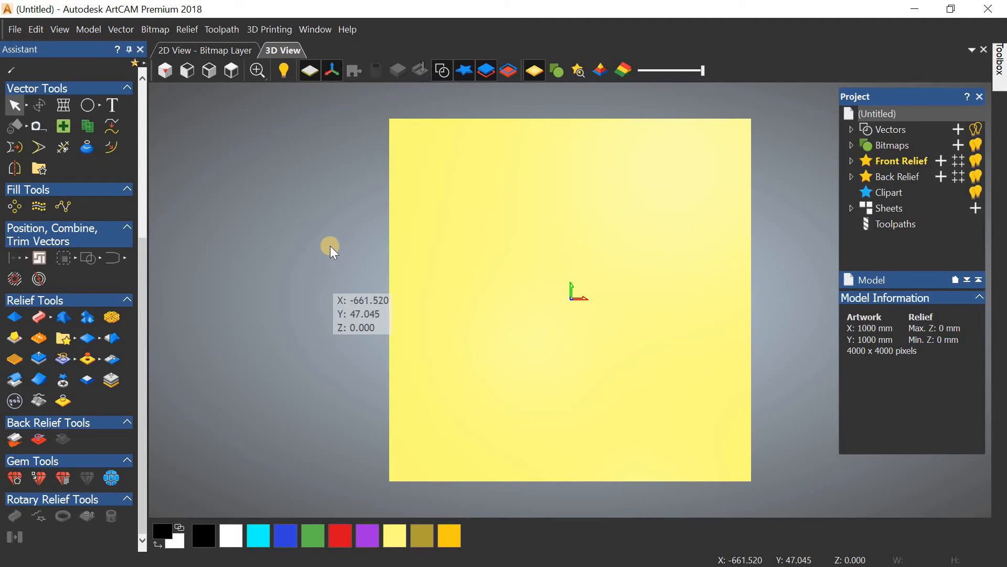
drag(330, 245, 137, 250)
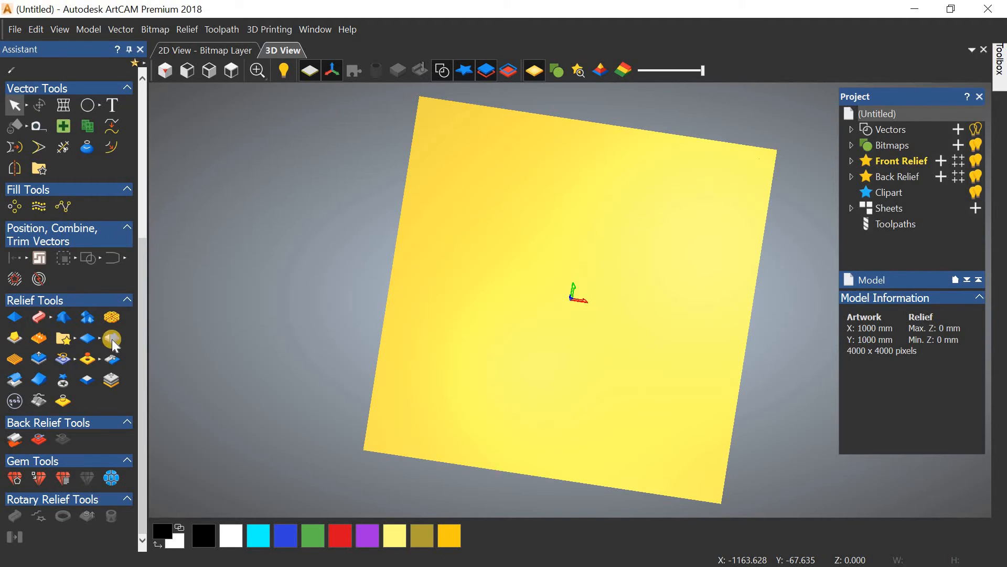
mouse_move(142, 401)
mouse_down()
mouse_move(143, 285)
mouse_move(137, 398)
mouse_up()
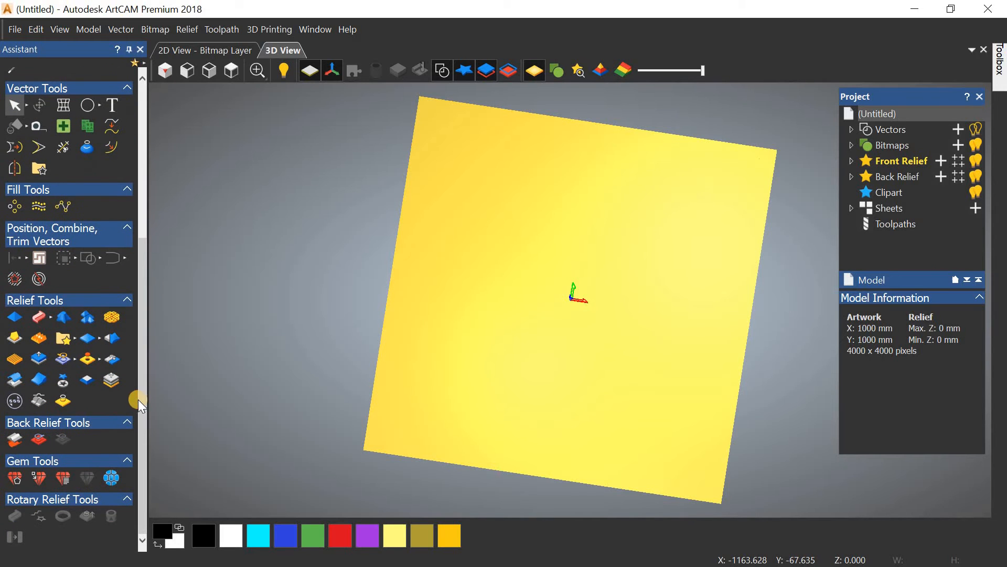
click(141, 441)
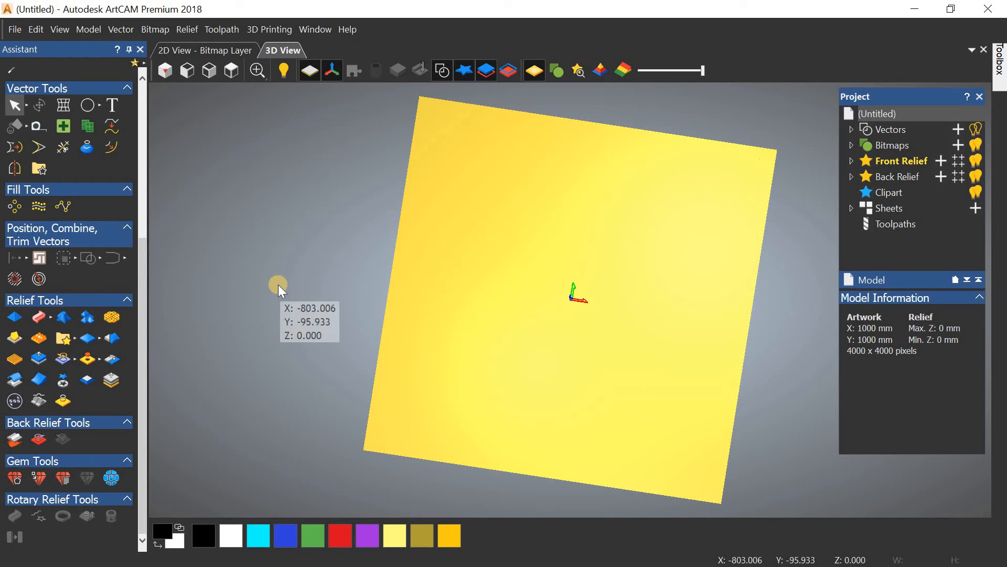
drag(281, 289, 261, 149)
click(231, 71)
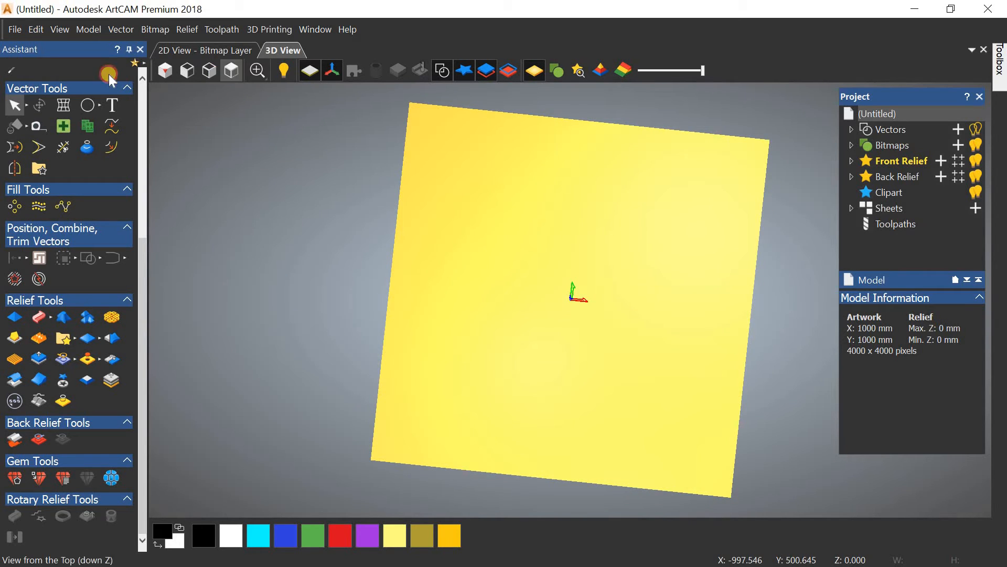
Step: Draw a 734.01 mm circle outward from the model centre
click(88, 105)
drag(571, 298, 477, 205)
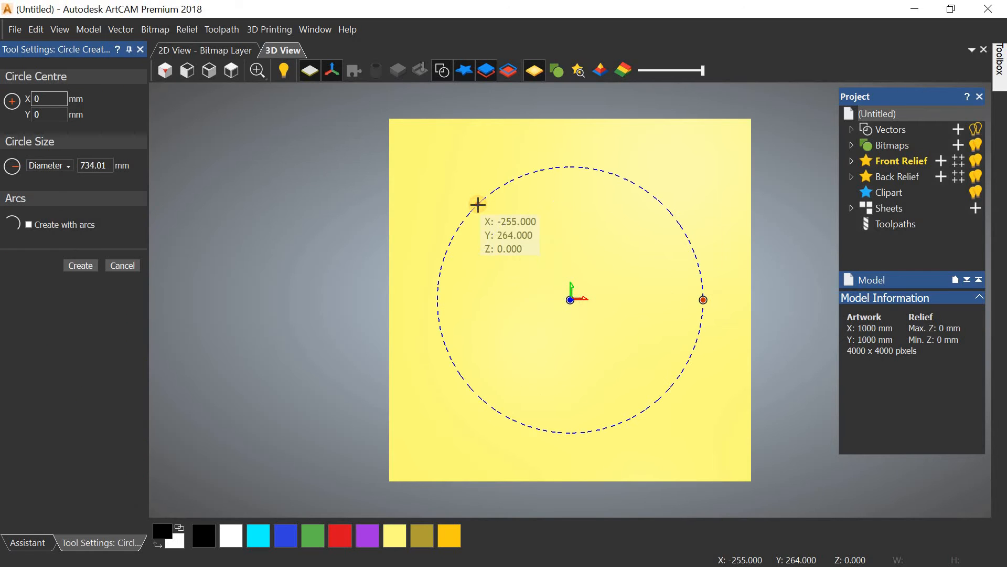
click(88, 262)
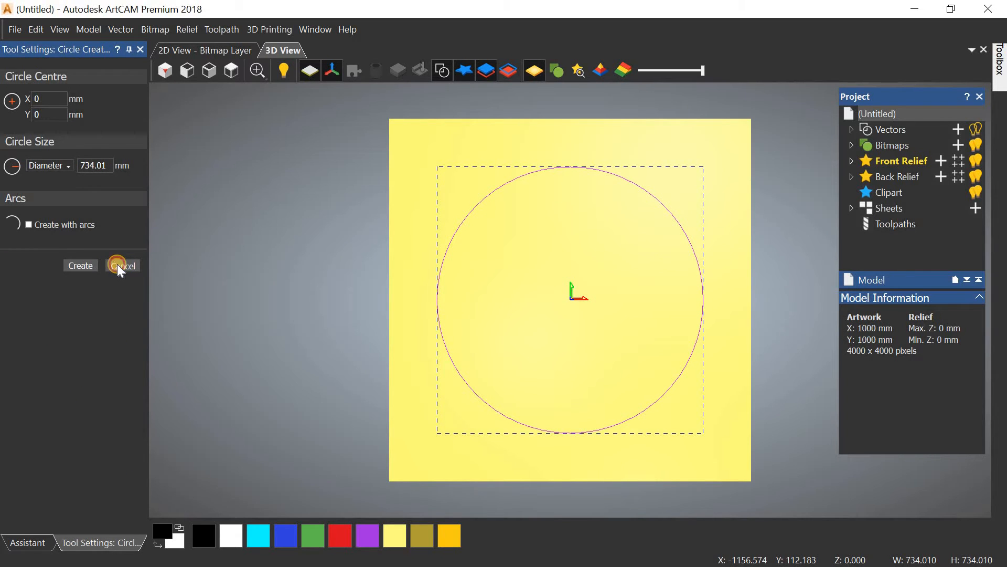
click(118, 266)
Step: Raise the circle into a flat relief with a 12 mm start height in the Shape Editor
click(15, 317)
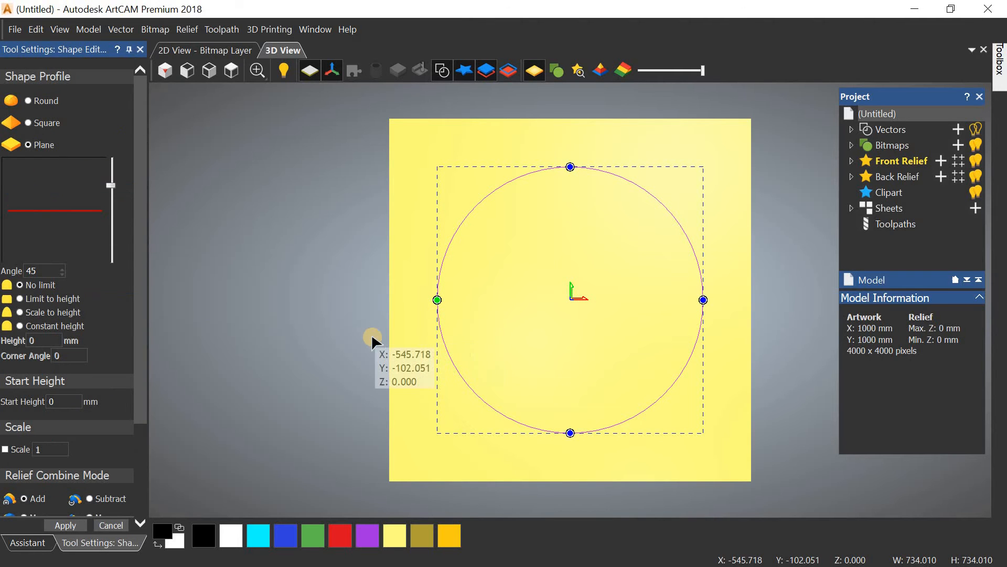
drag(371, 333, 357, 144)
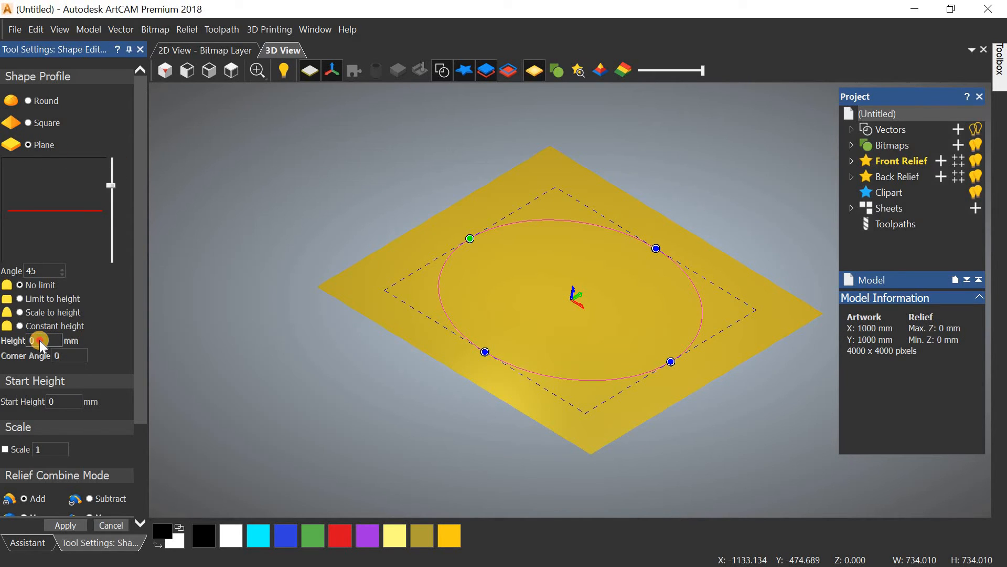
drag(271, 329, 247, 336)
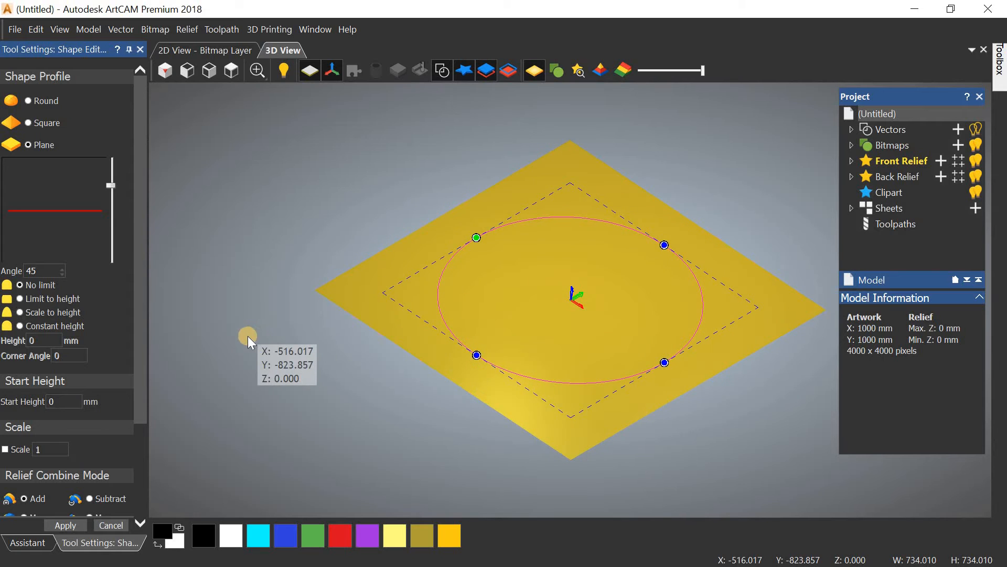
scroll(135, 315, down, 2)
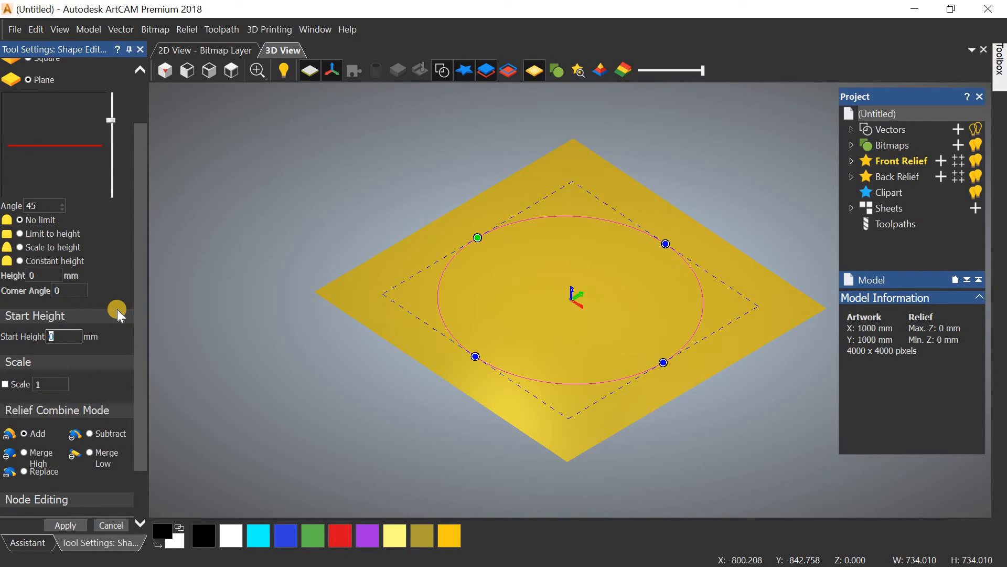
text(12)
key(Return)
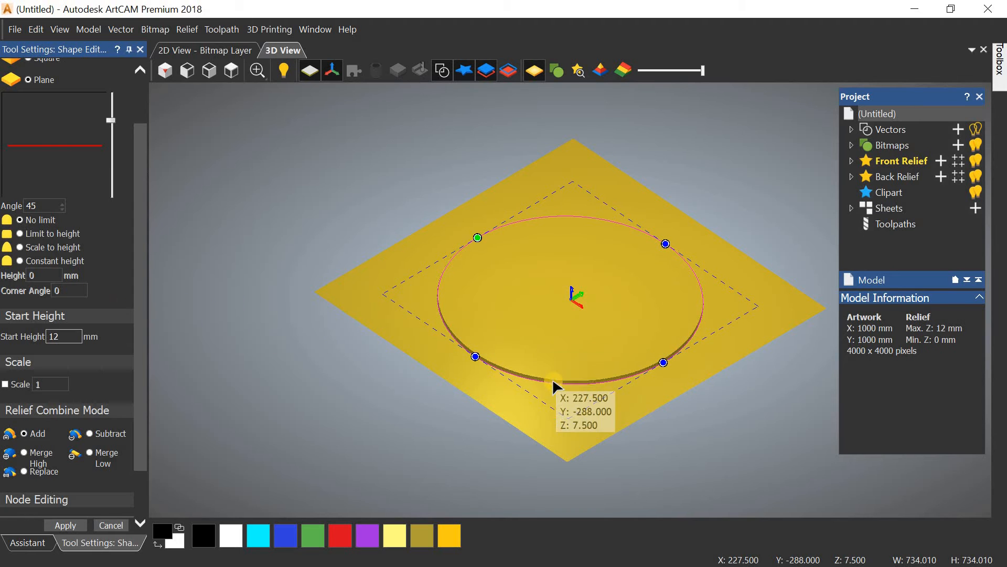
scroll(553, 377, down, 2)
scroll(554, 379, up, 4)
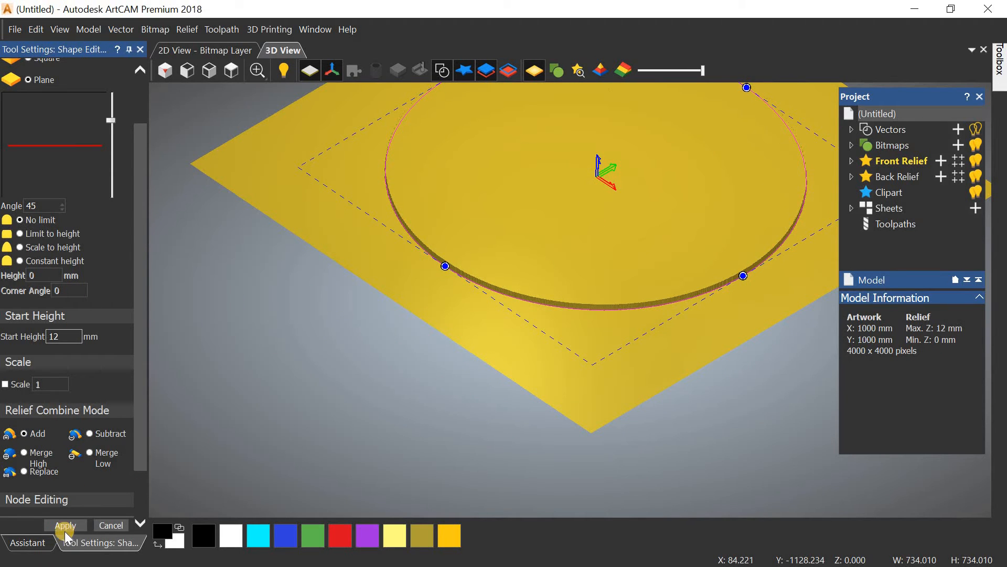
click(111, 525)
click(172, 75)
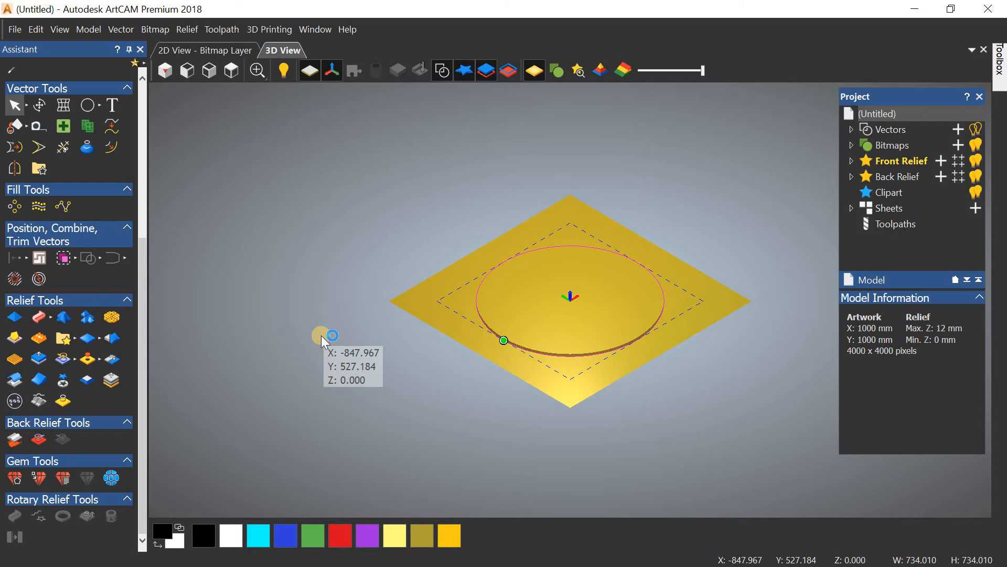
Step: Try a rounded dome profile on the circle in the Shape Editor, then cancel it
key(F12)
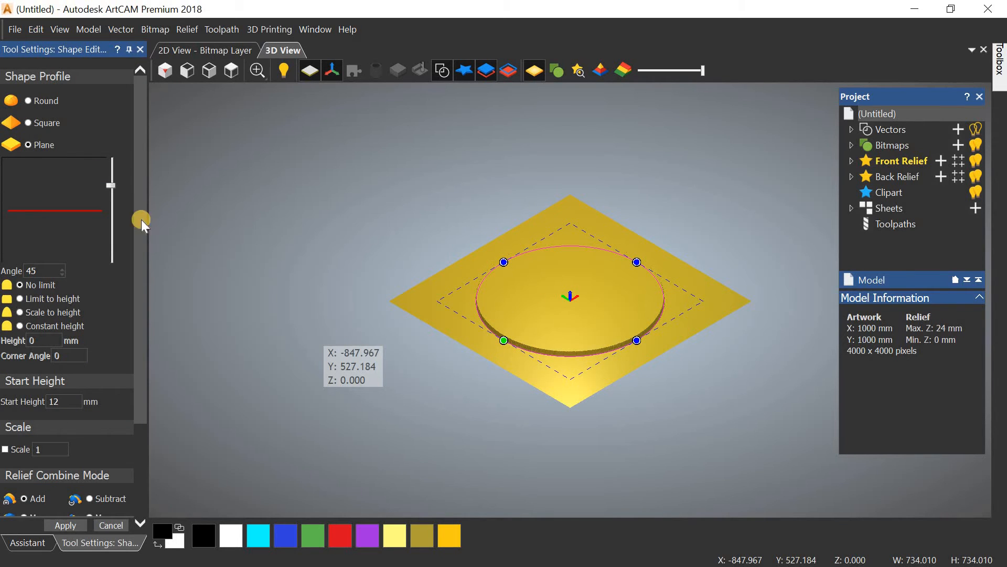
click(292, 277)
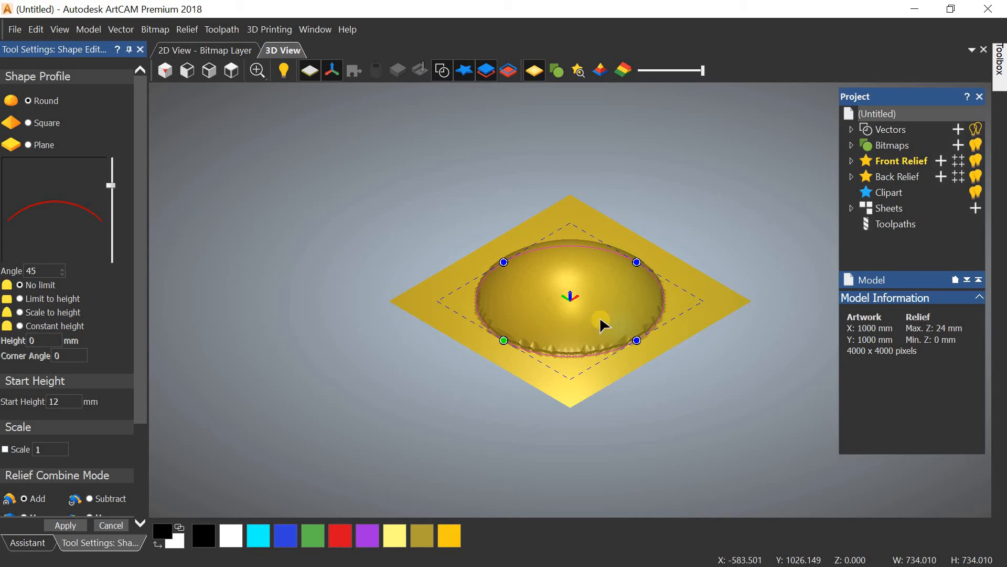
scroll(601, 307, up, 5)
scroll(561, 298, down, 5)
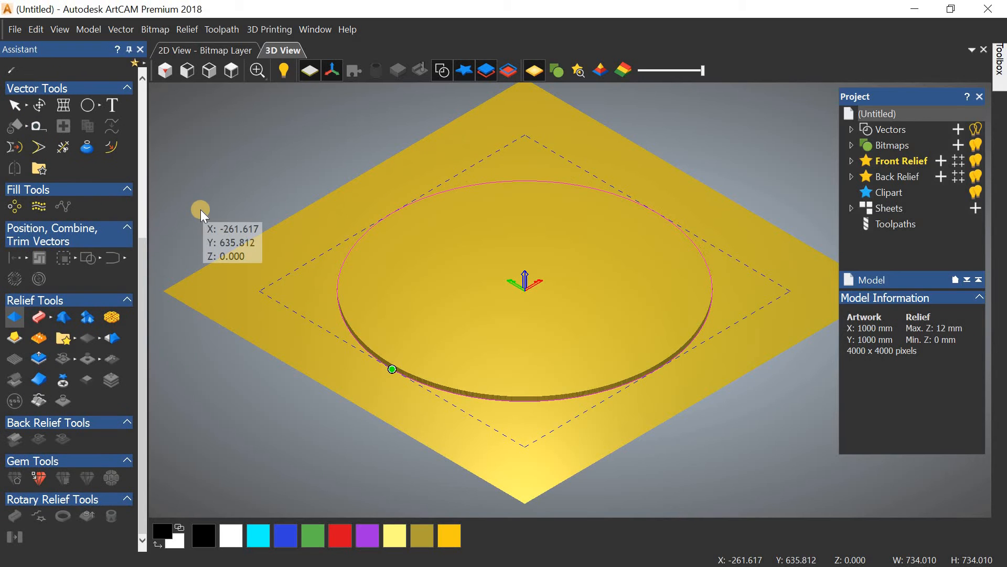
click(56, 321)
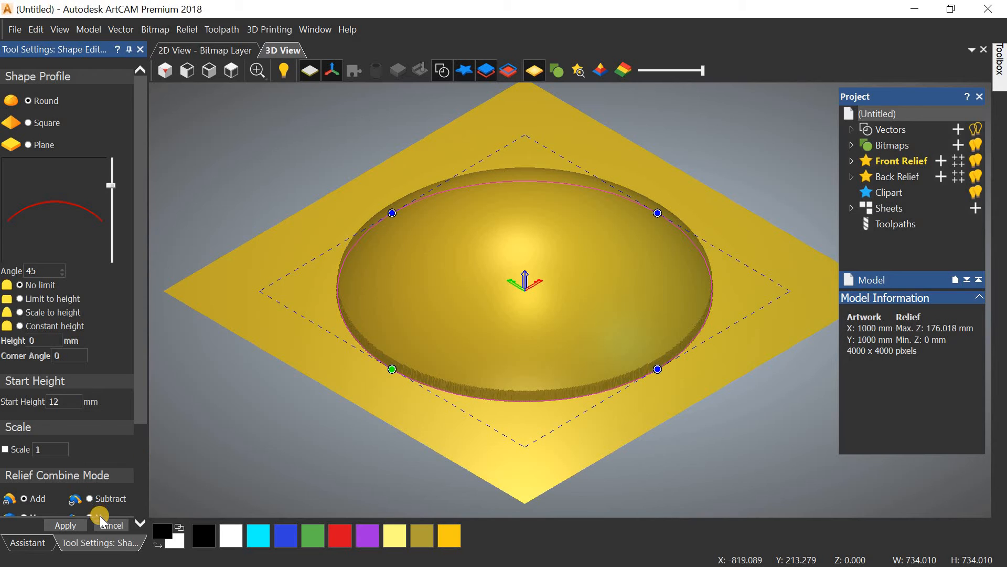
click(111, 526)
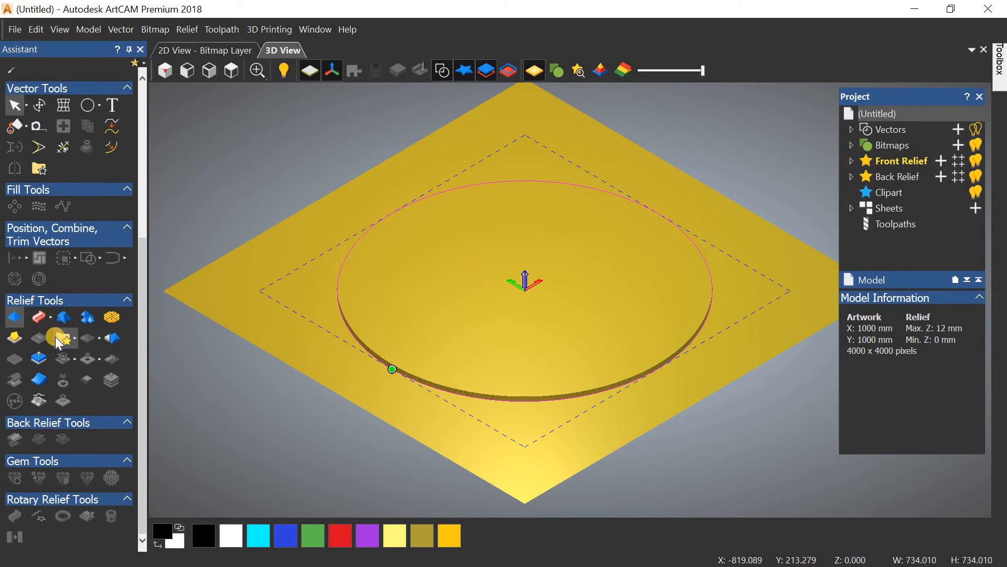
Step: Reset the circle's 12 mm relief to zero and delete the circle vector
click(52, 319)
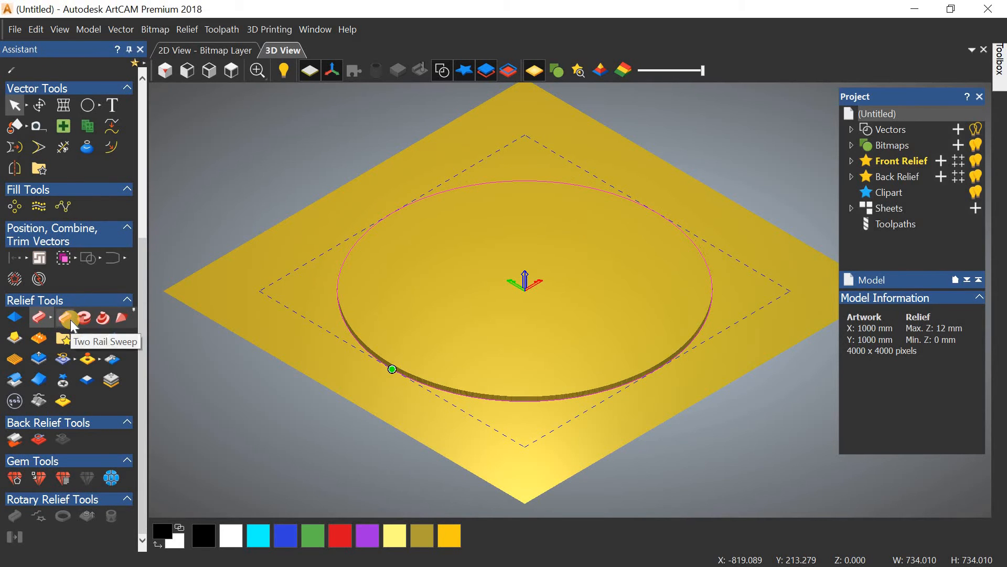
click(120, 325)
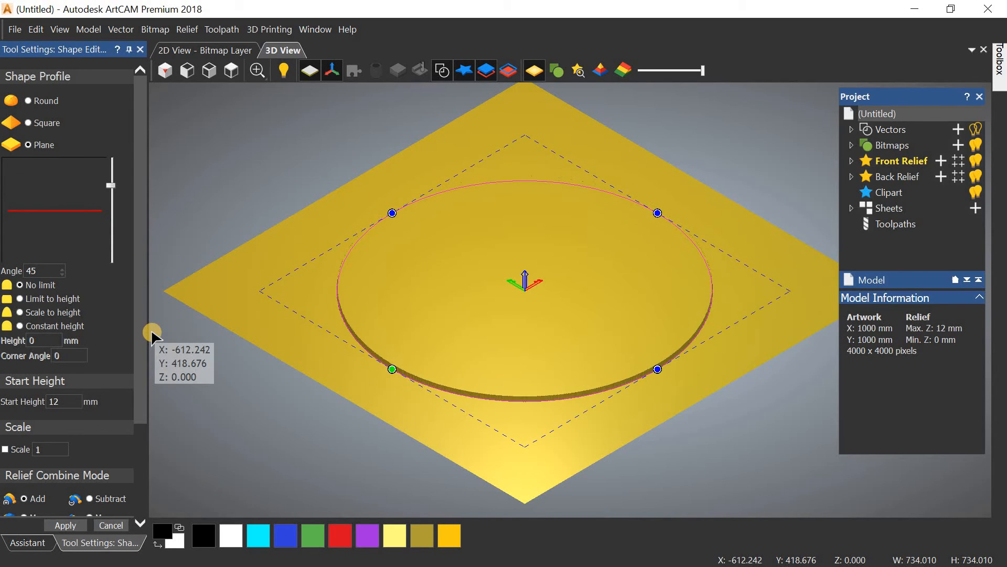
click(116, 525)
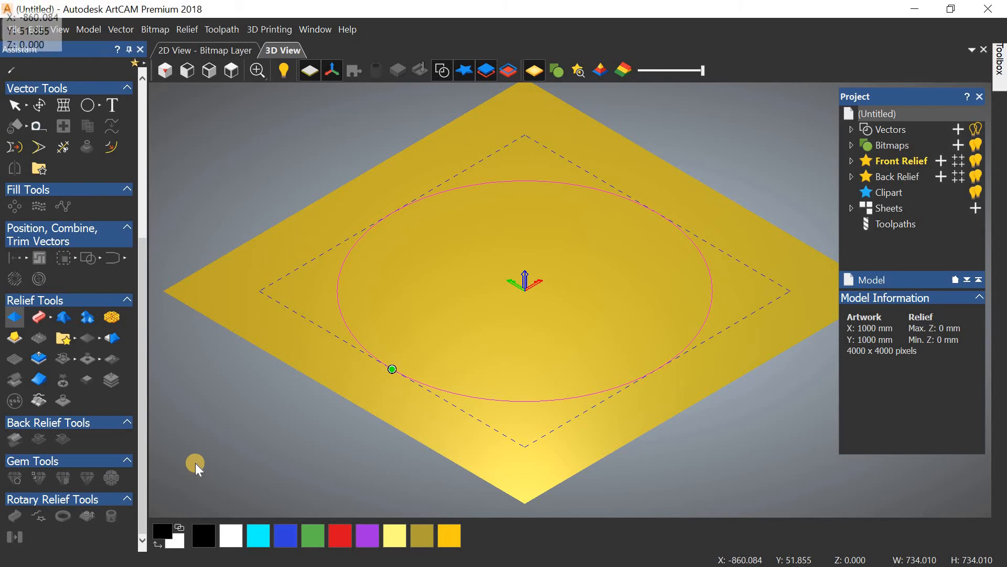
click(344, 322)
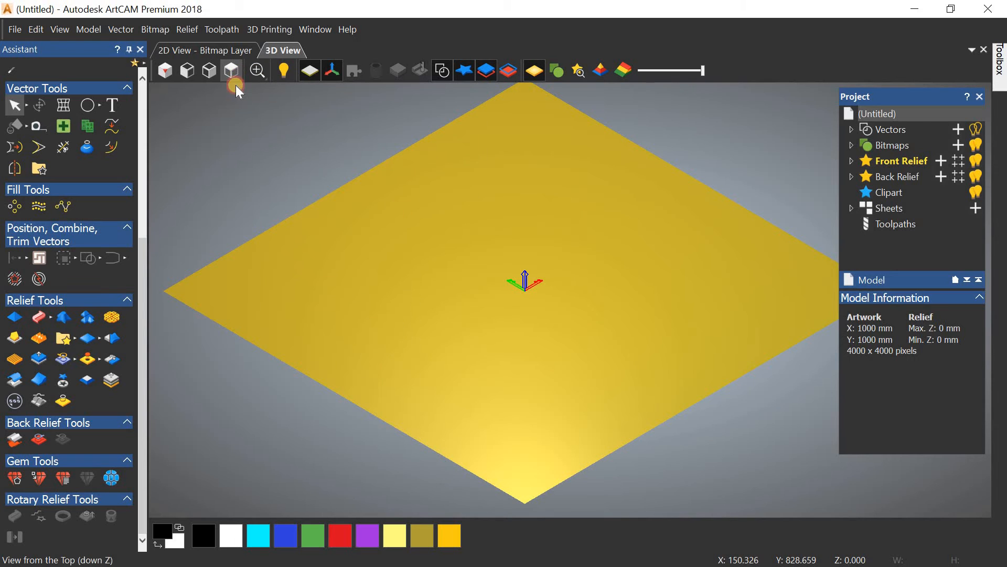
Step: In top view, draw a trial smooth polyline across the plate, then delete it
click(232, 70)
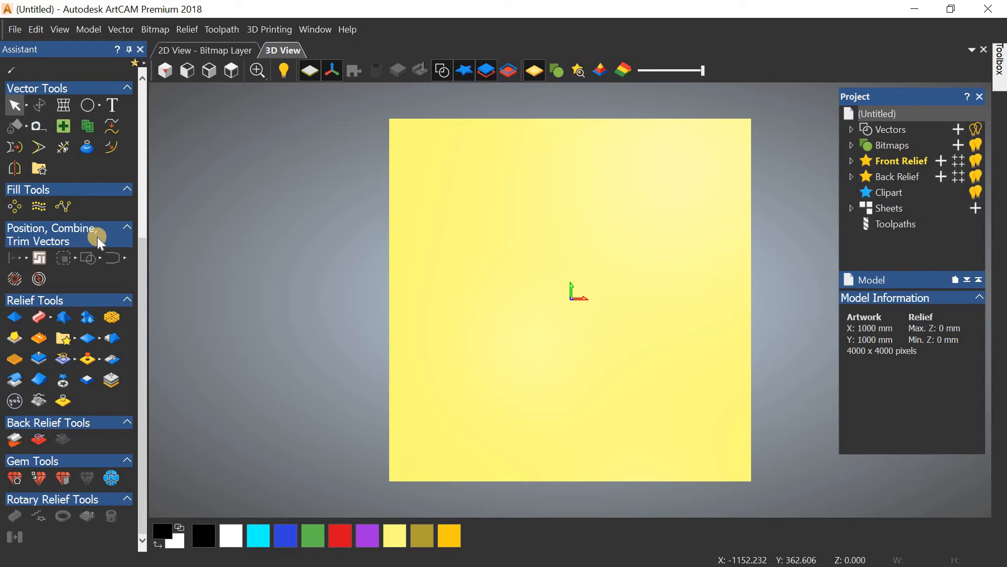
scroll(100, 241, up, 3)
click(99, 179)
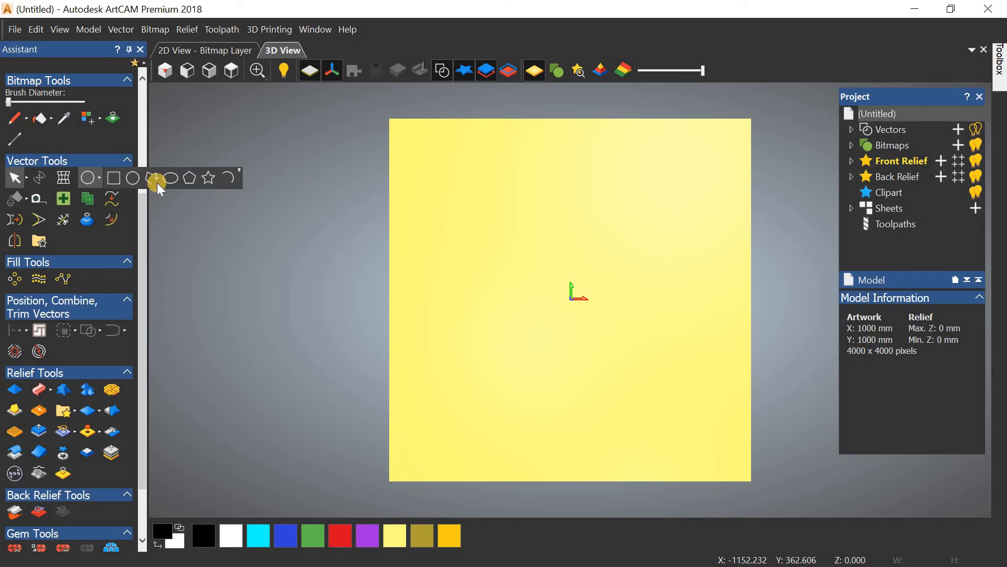
click(156, 181)
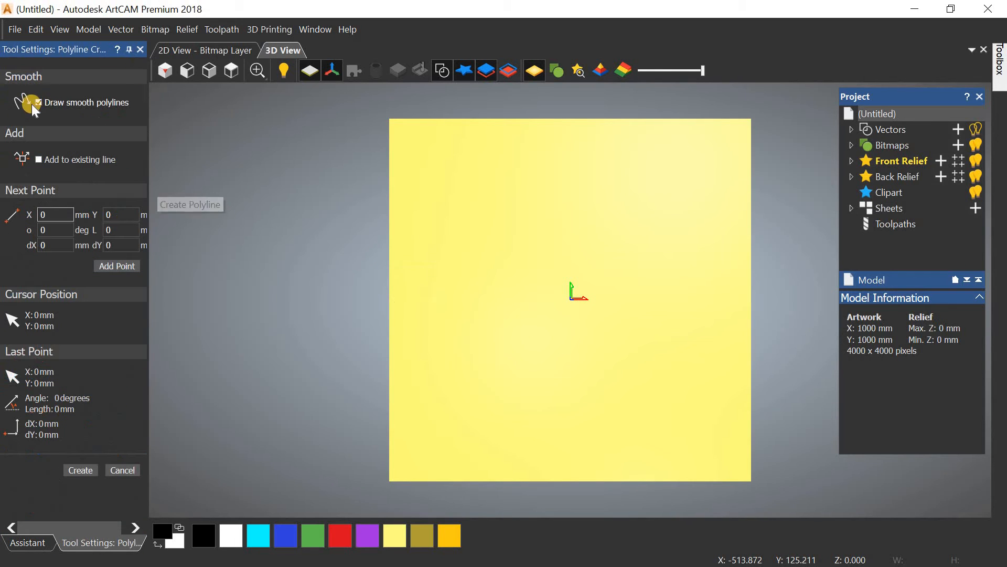
click(38, 102)
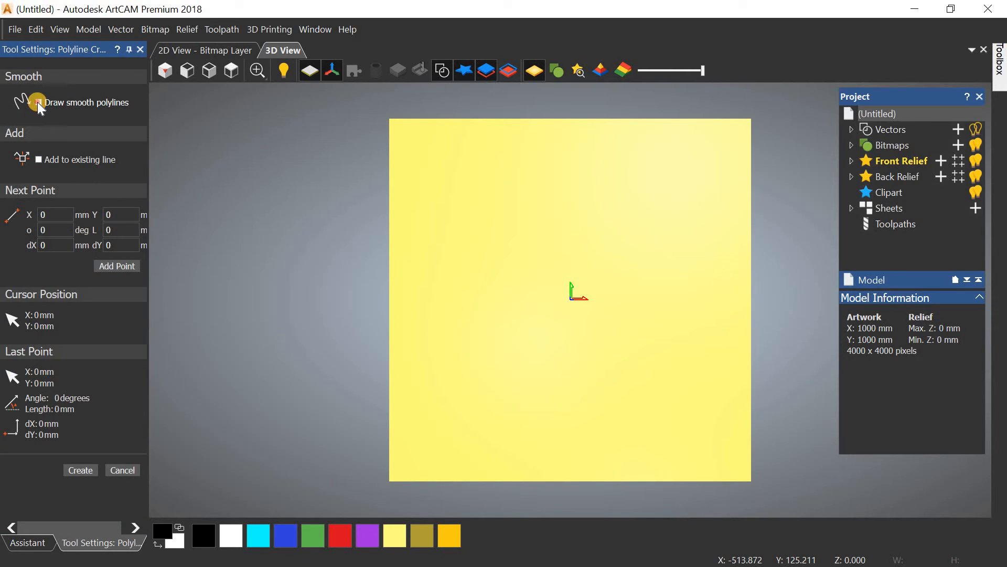
click(458, 260)
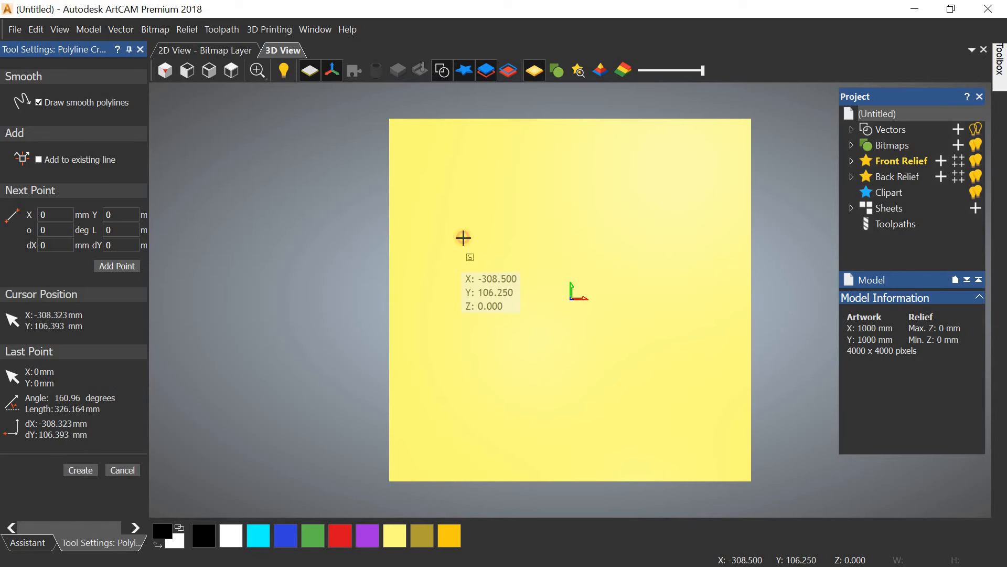
click(472, 218)
click(499, 238)
click(552, 284)
click(676, 259)
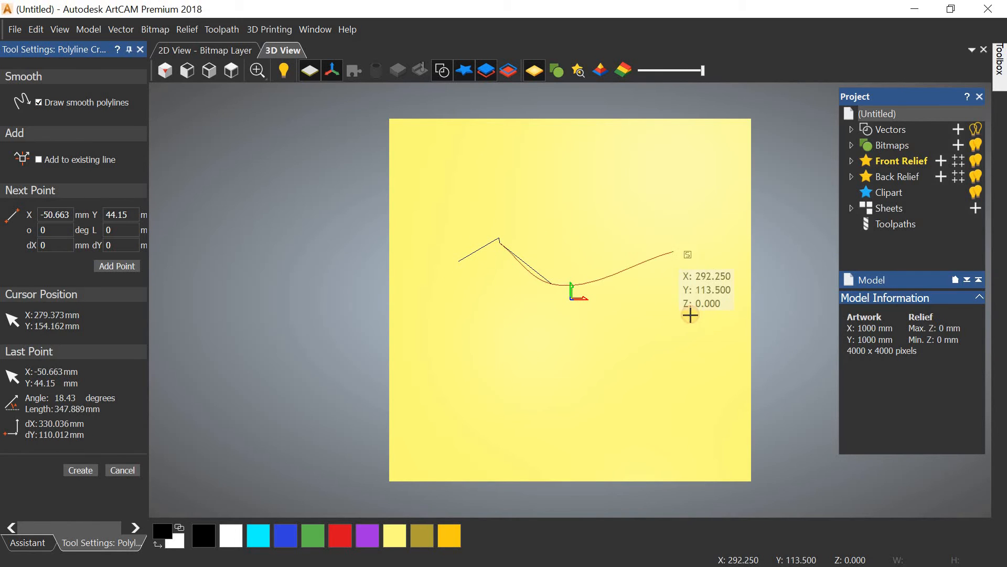
click(692, 331)
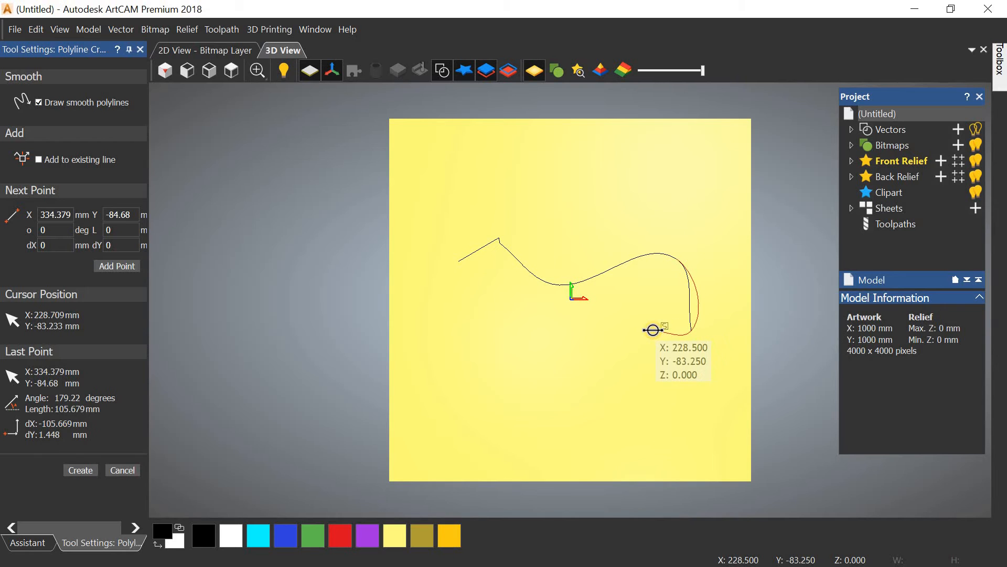
right_click(624, 369)
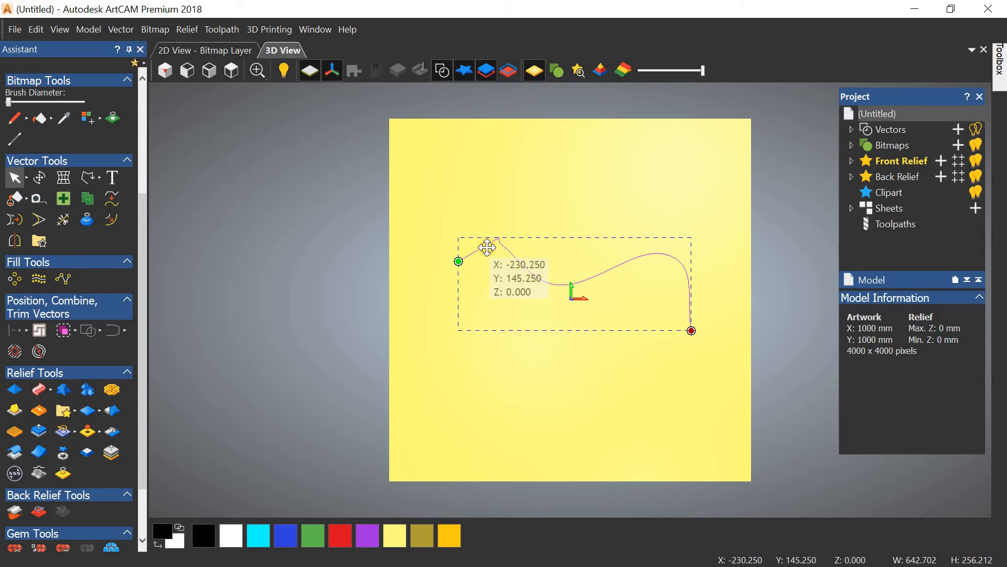
key(Delete)
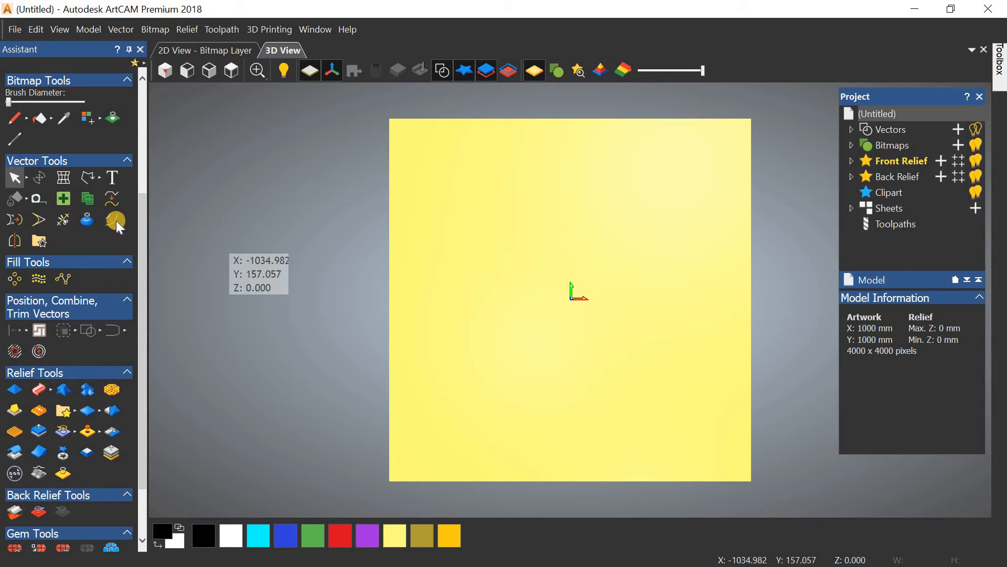
Step: Redraw a five-point smooth wavy curve from the plate's lower left to the right
click(88, 178)
click(454, 322)
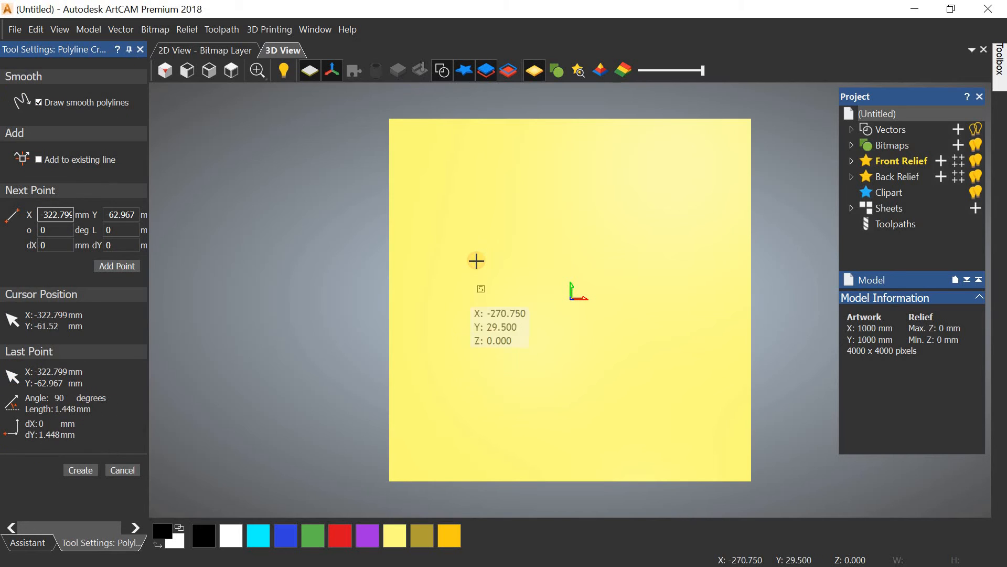
click(476, 259)
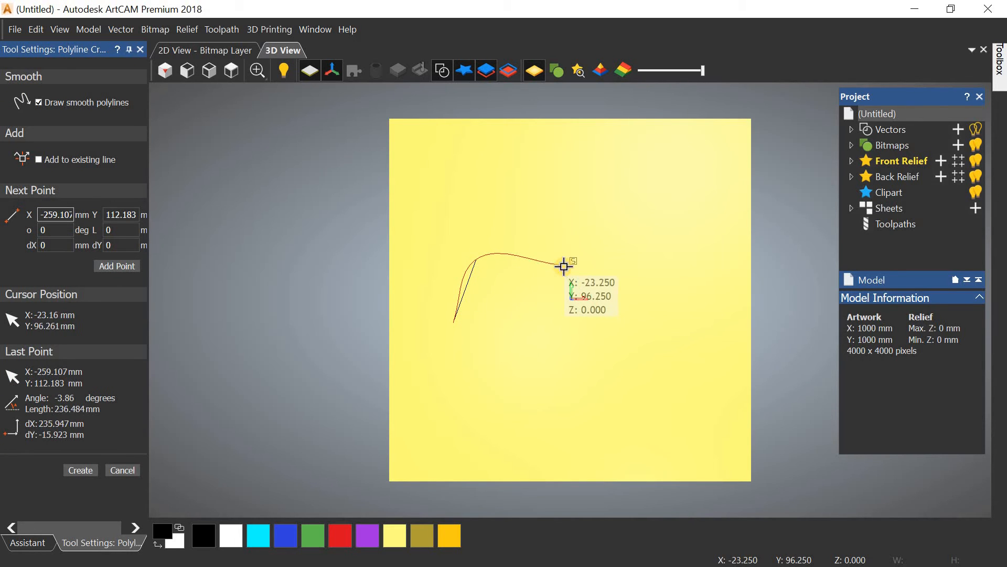
click(563, 266)
click(616, 232)
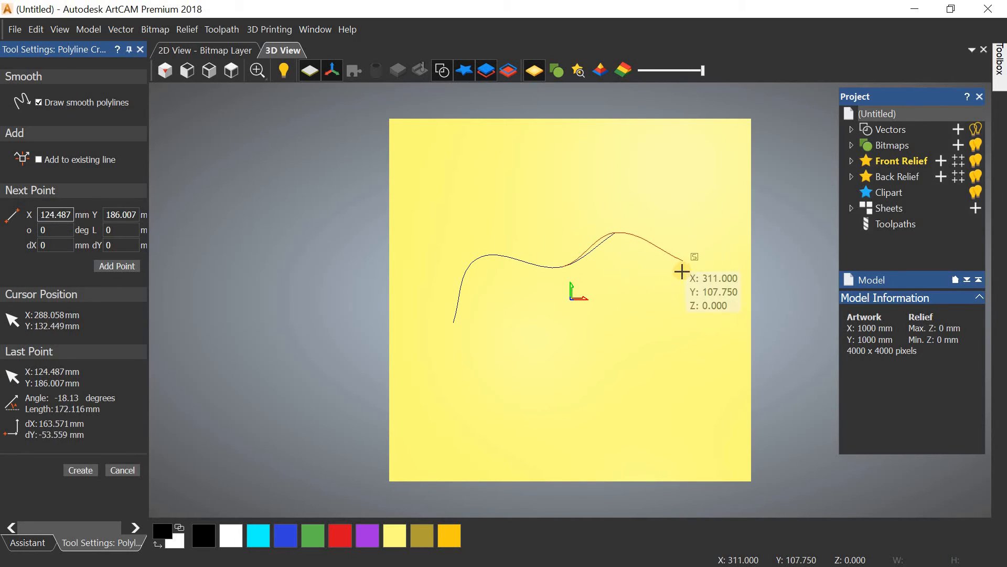
click(670, 278)
right_click(671, 278)
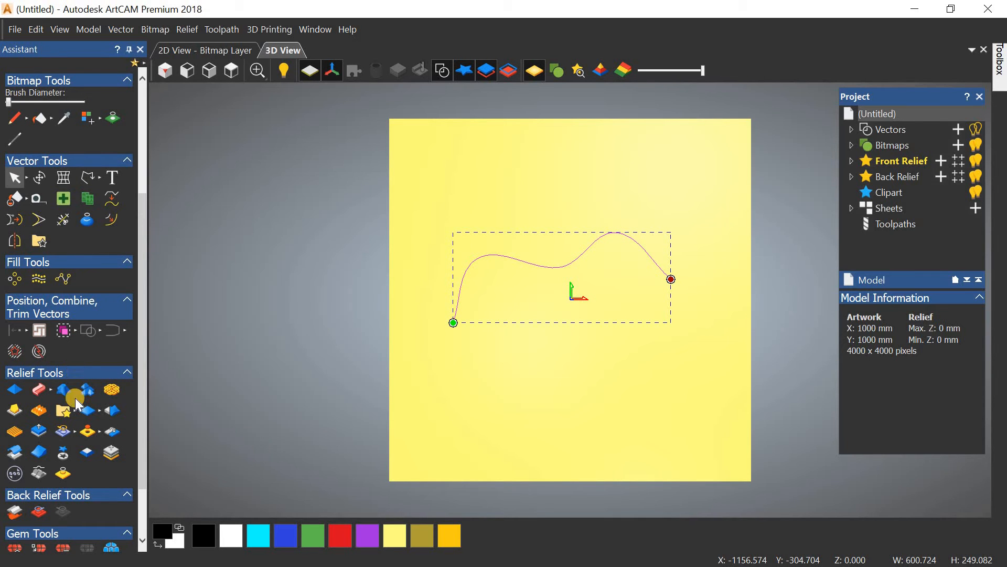
Step: Build a turned relief along the wavy curve with Relief Tools > Turn
mouse_move(53, 391)
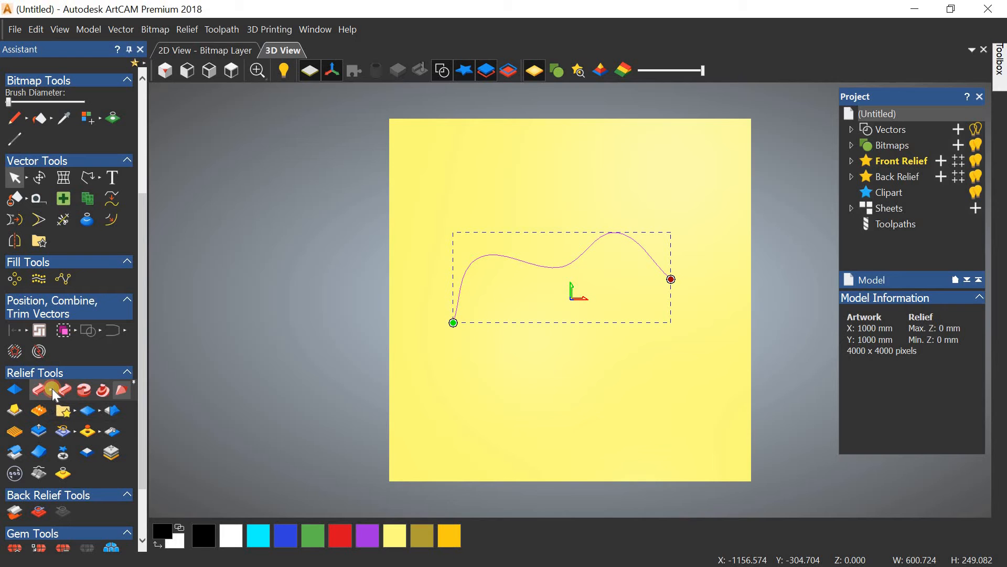
click(120, 396)
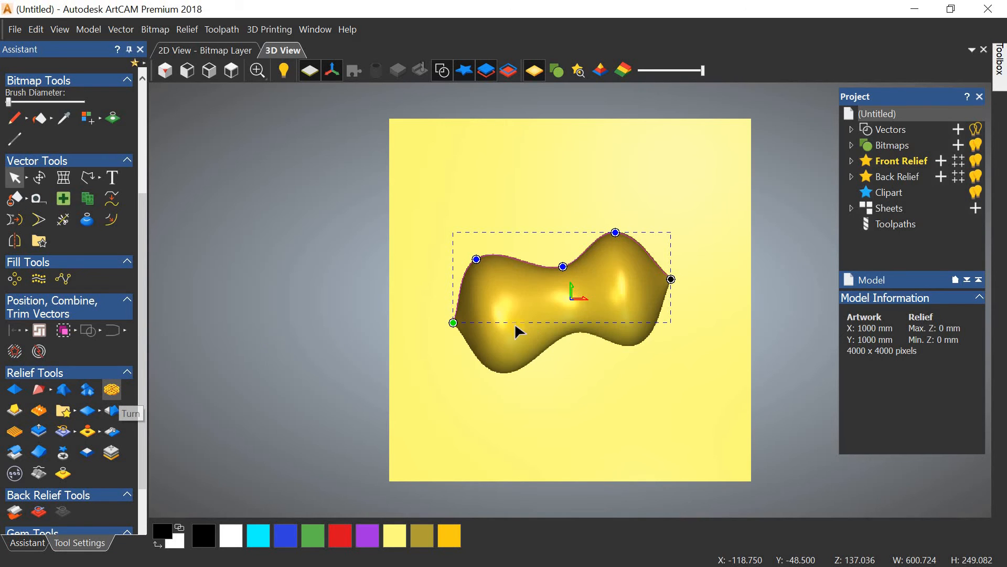
drag(526, 276, 464, 258)
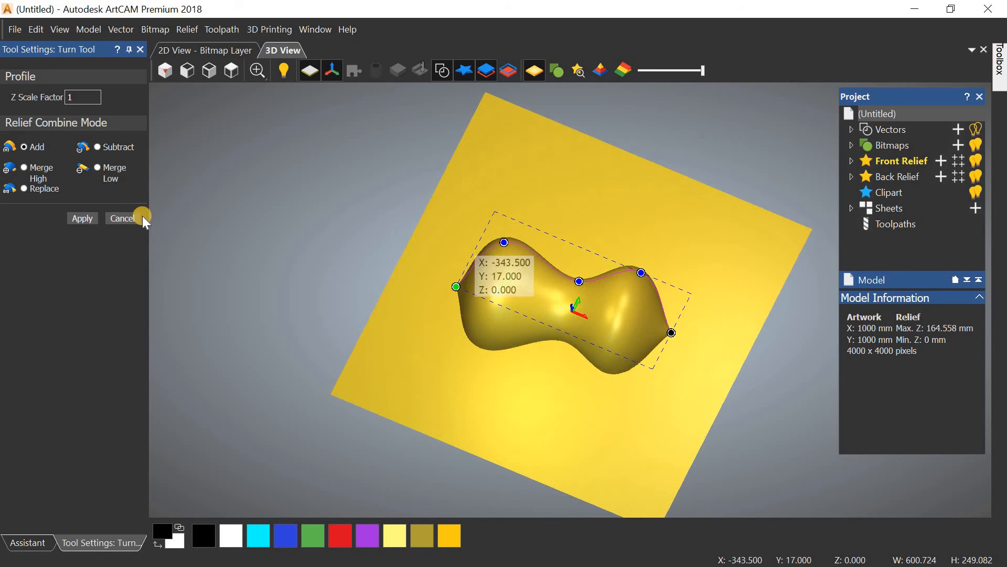
click(96, 219)
click(269, 270)
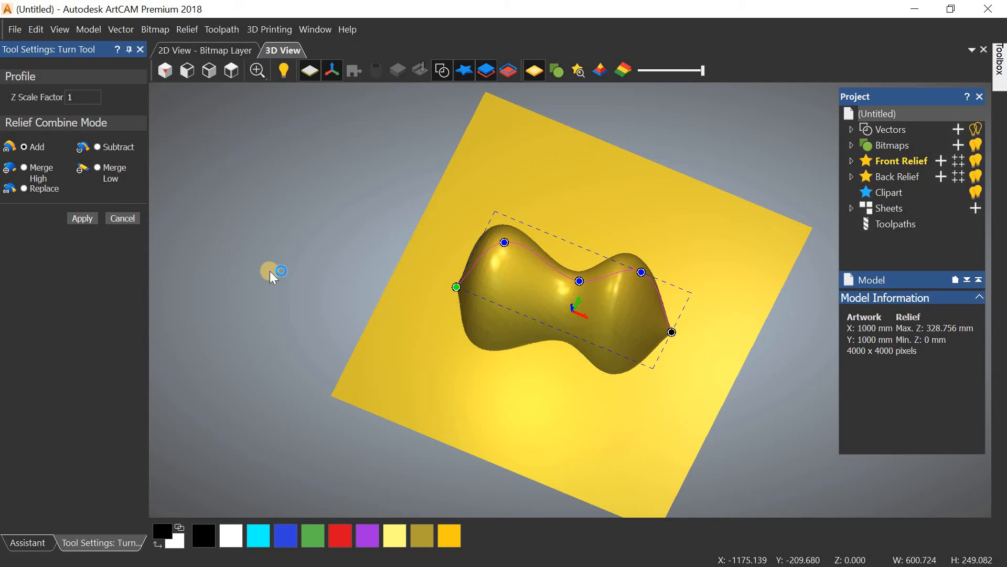
Step: Inspect the turned relief from isometric and orbited 3D views
click(164, 71)
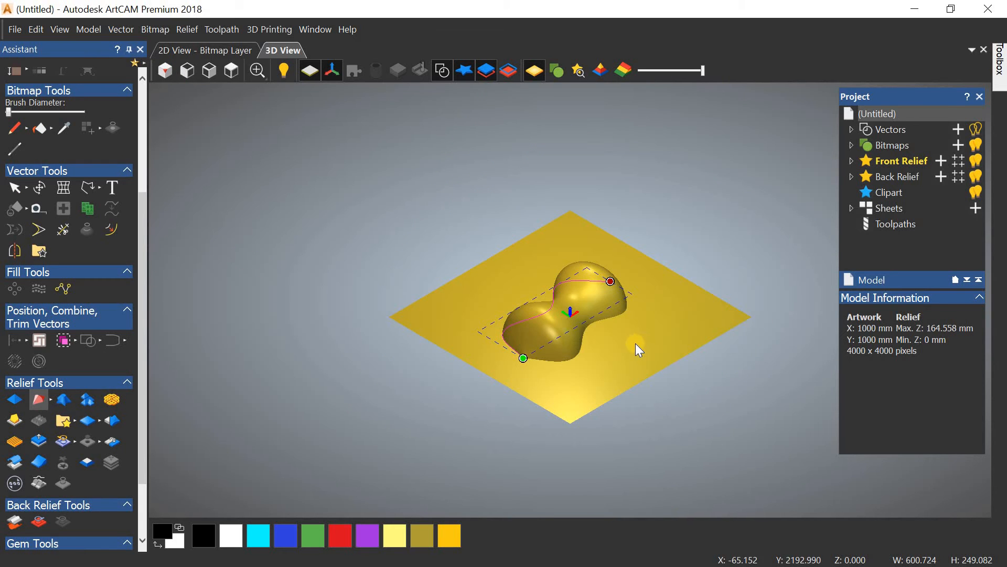
scroll(577, 335, up, 4)
drag(509, 255, 489, 314)
click(166, 72)
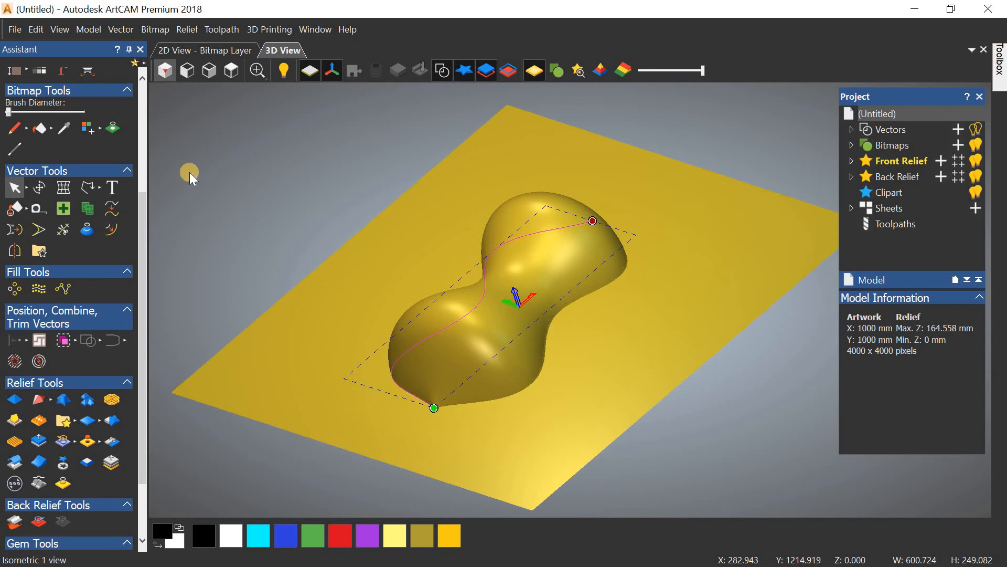
scroll(616, 328, up, 5)
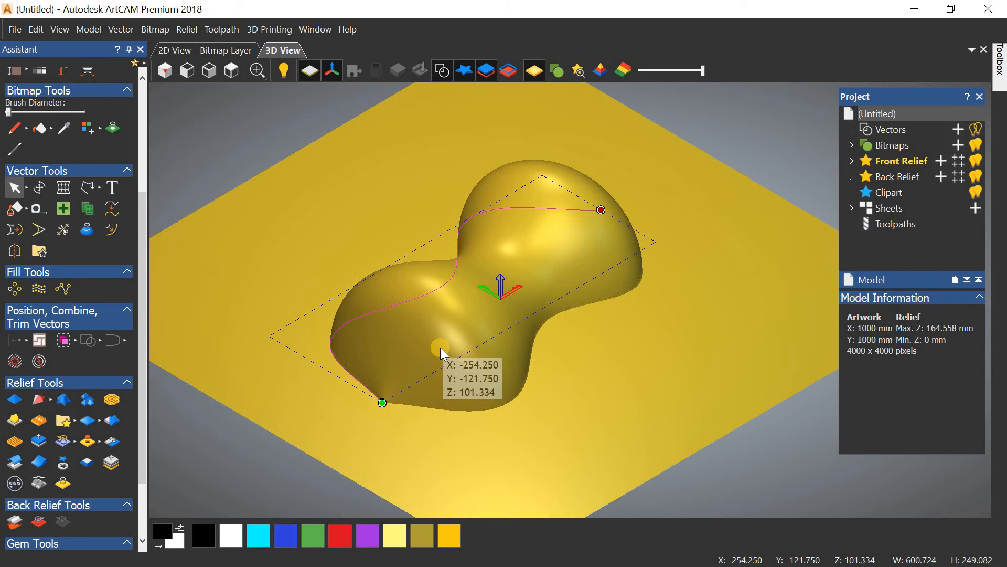
scroll(302, 178, down, 2)
click(166, 70)
drag(256, 159, 313, 216)
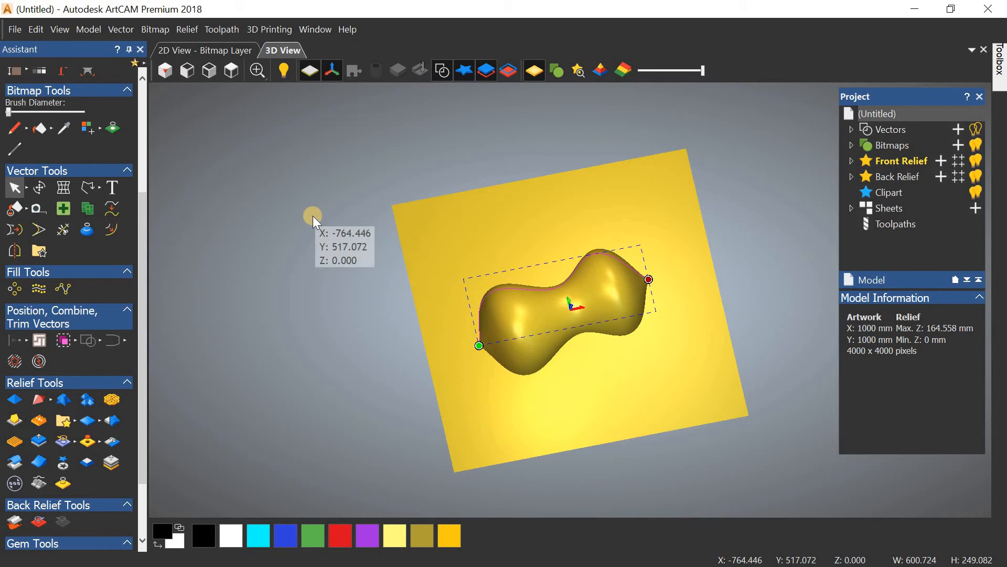
Step: Deselect the curve and undo twice, removing the relief and curve
click(503, 324)
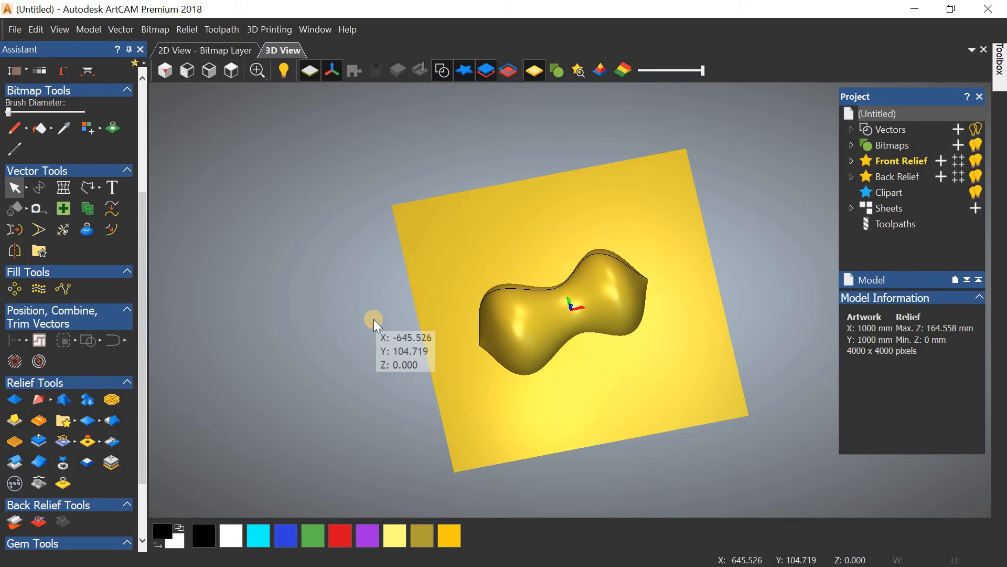
key(ctrl+z)
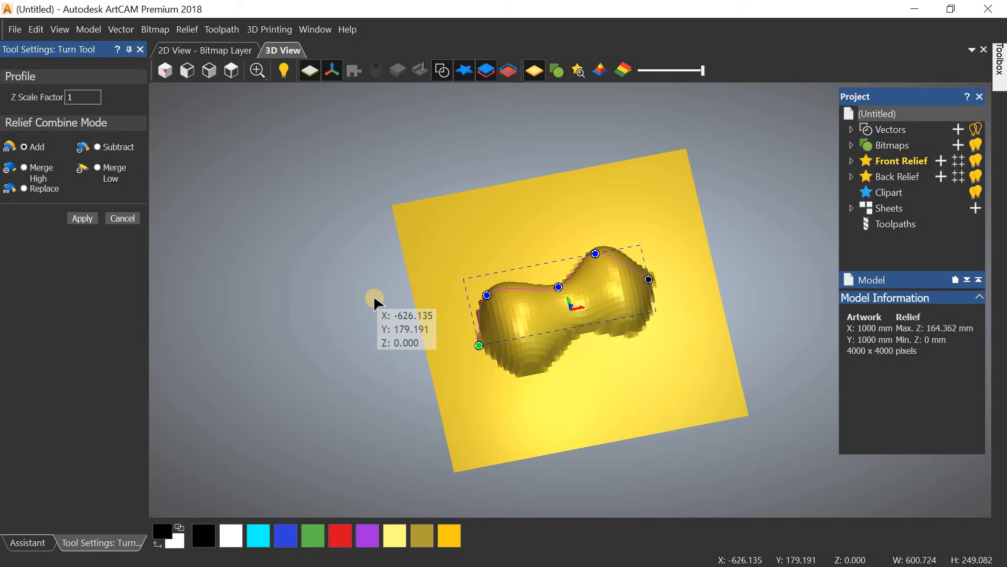
key(ctrl+z)
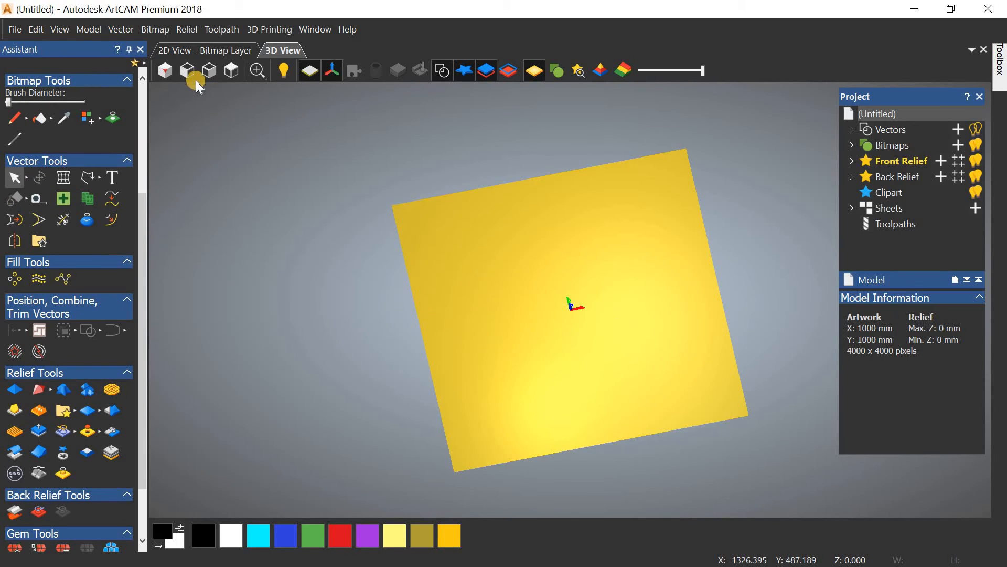
Step: Switch to Top view and show the Toolpaths panel scrolled down to its 2D Toolpaths tools
click(188, 70)
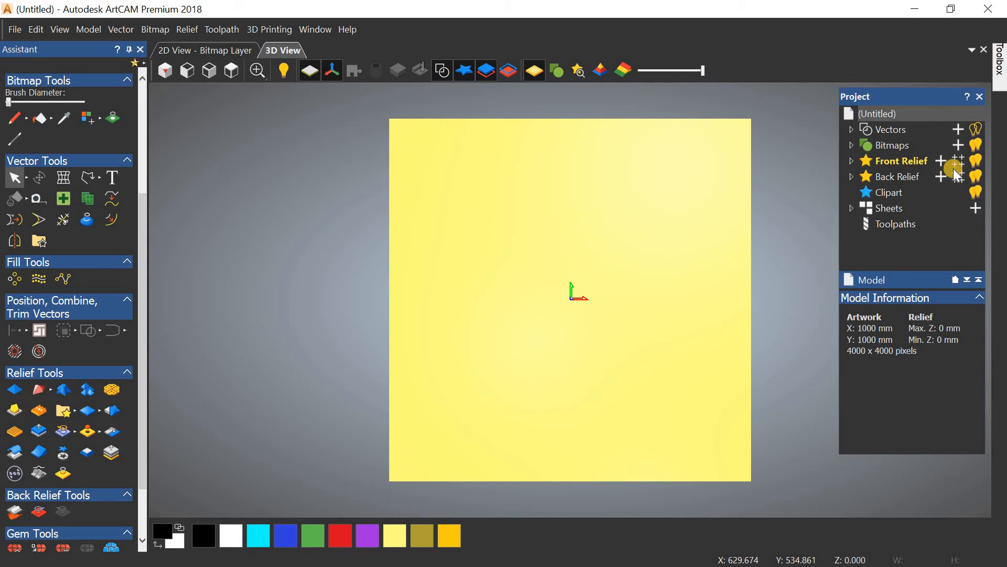
click(889, 225)
click(983, 337)
drag(983, 340, 981, 290)
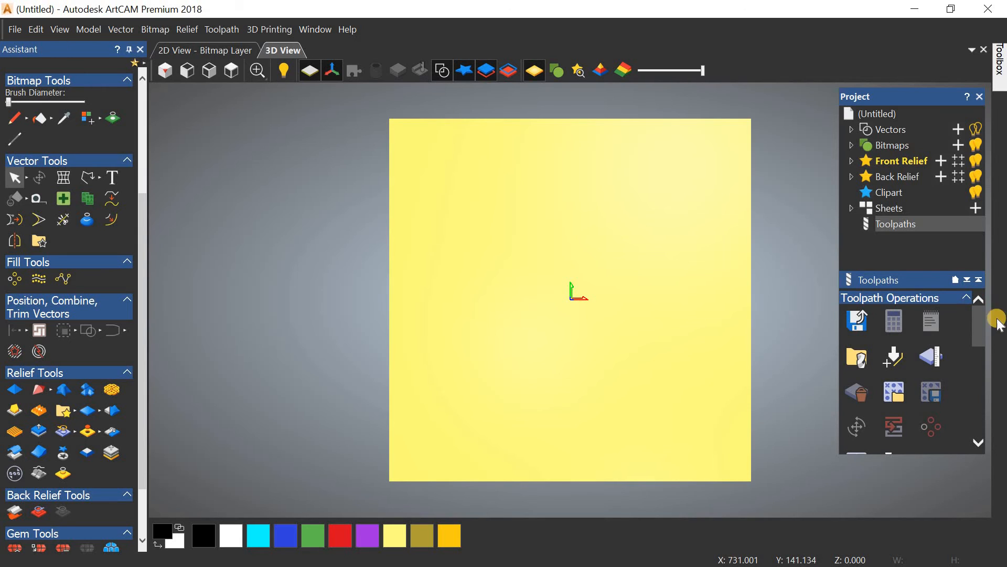
scroll(976, 336, down, 3)
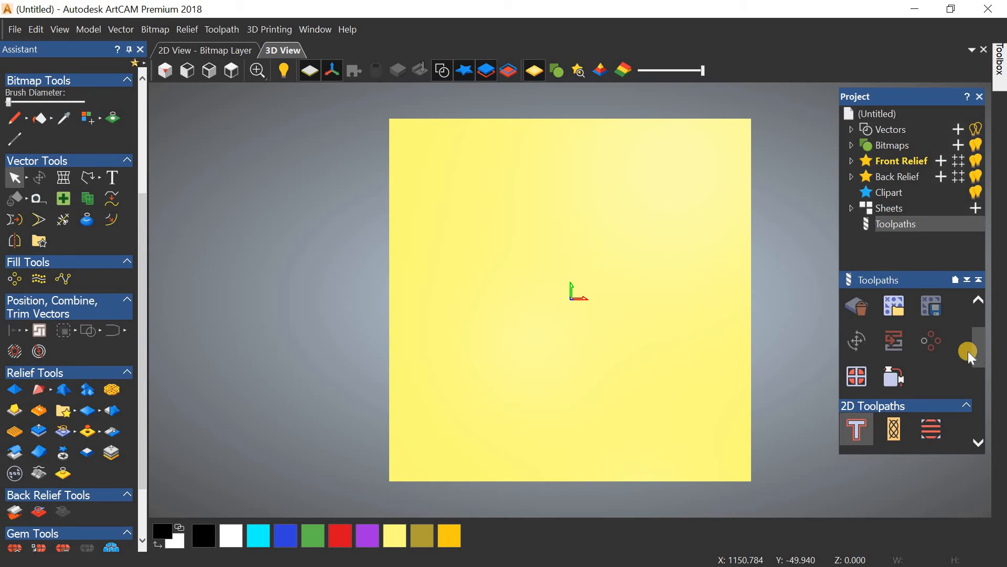
click(984, 361)
mouse_move(984, 361)
mouse_down()
mouse_move(981, 401)
mouse_move(983, 378)
mouse_up()
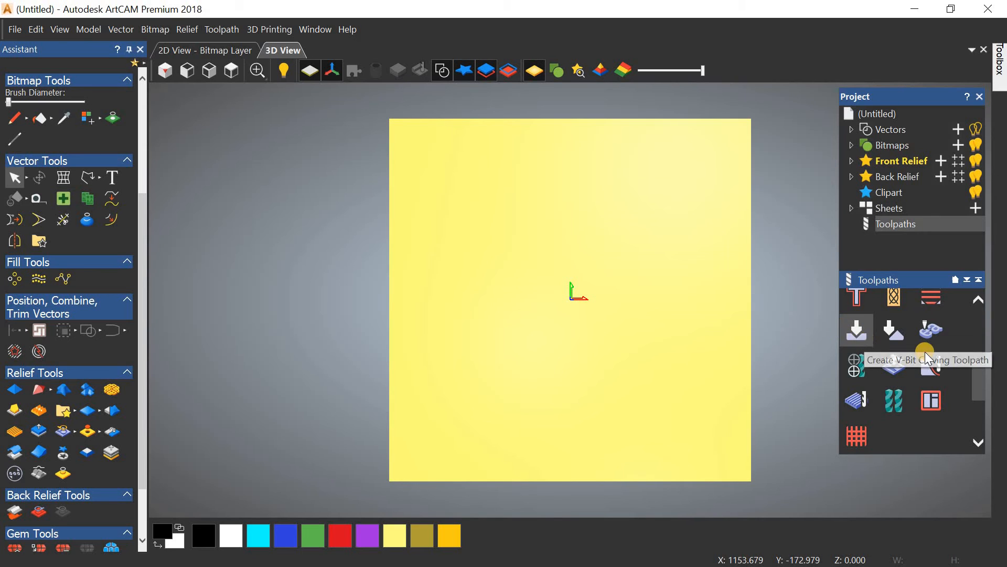
drag(977, 371, 984, 344)
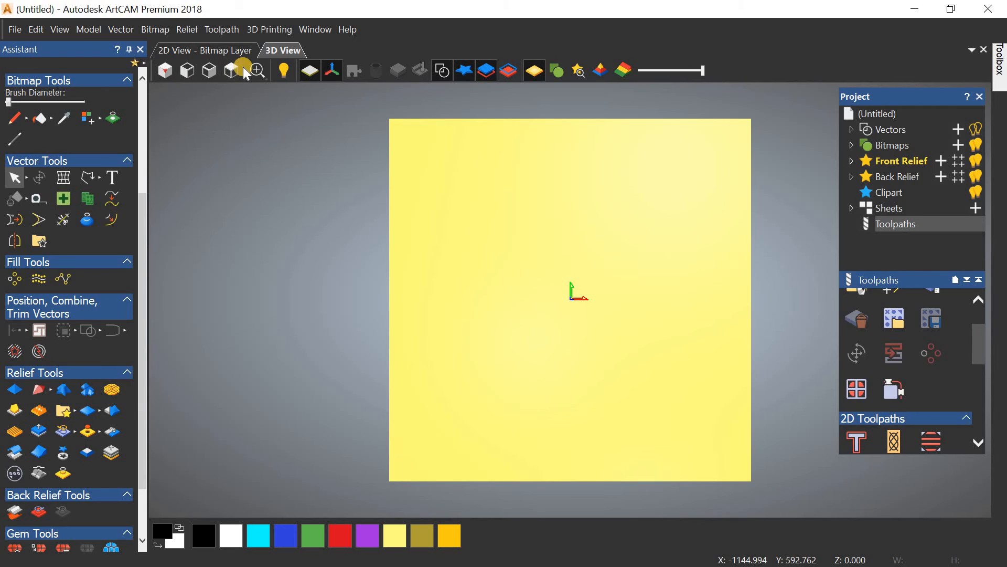
Step: Draw a circle about 525.109 mm in diameter centred on the plate origin
click(100, 180)
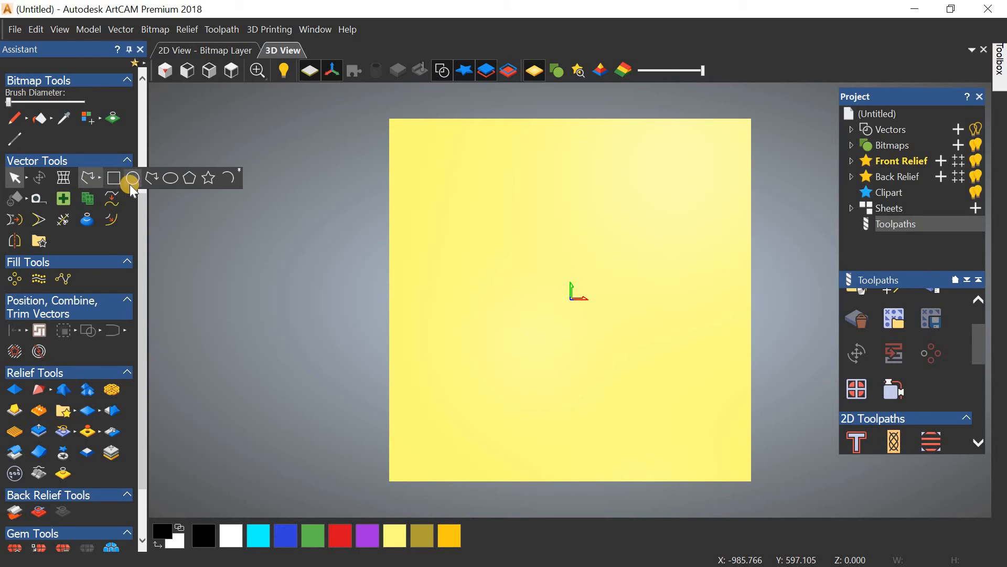
click(131, 181)
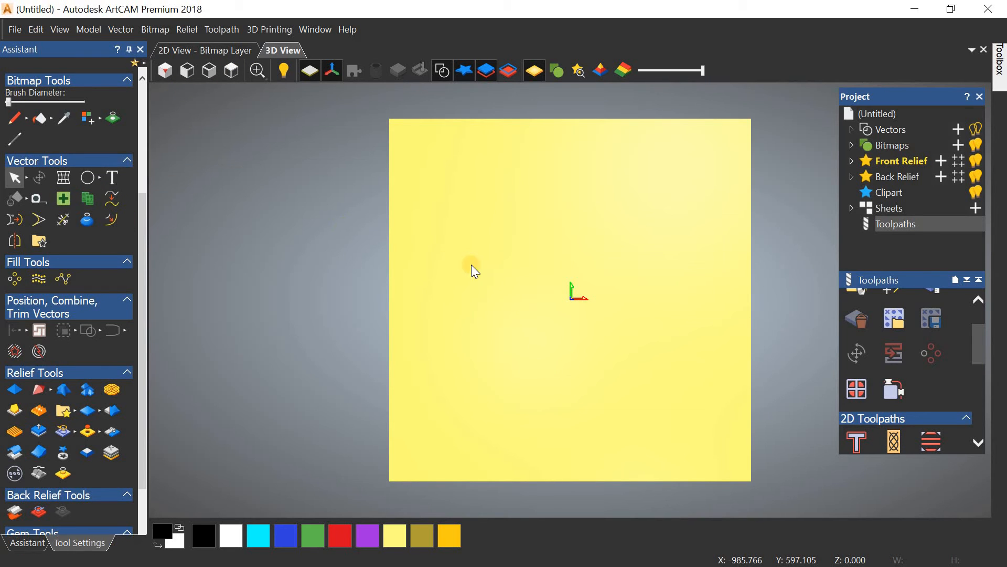
click(572, 300)
click(504, 231)
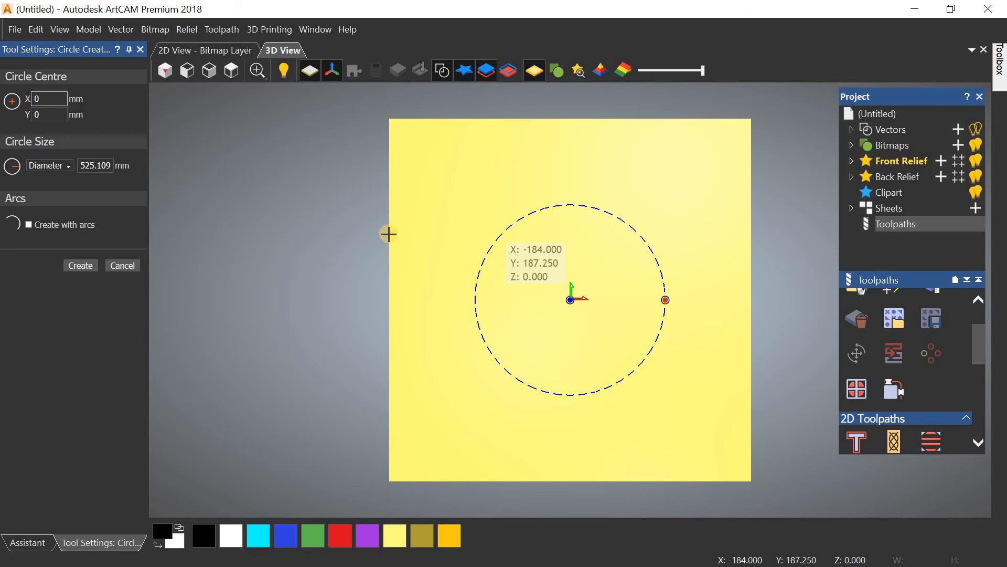
click(68, 262)
click(137, 266)
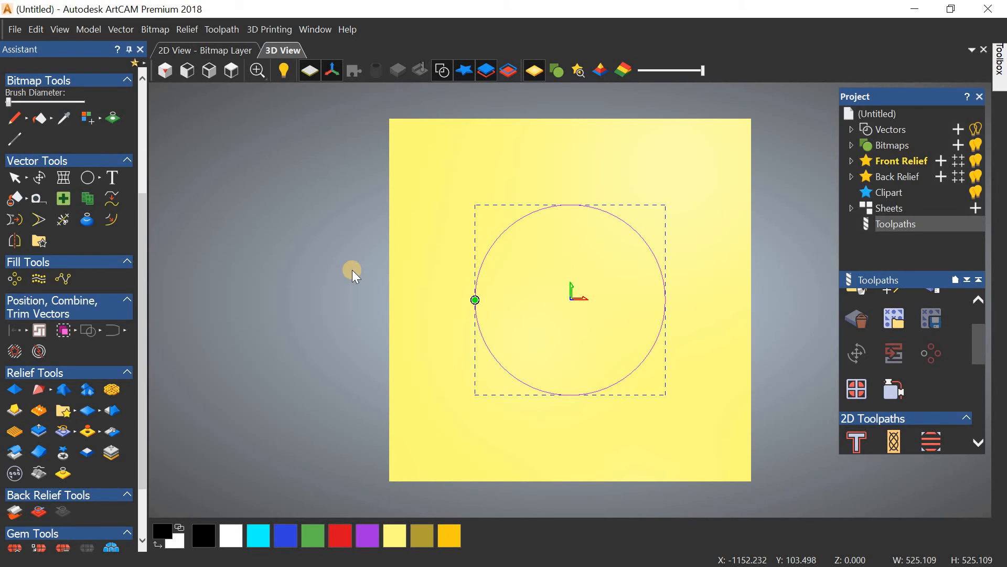
Step: Switch to isometric view and zoom in on the new circle
click(166, 72)
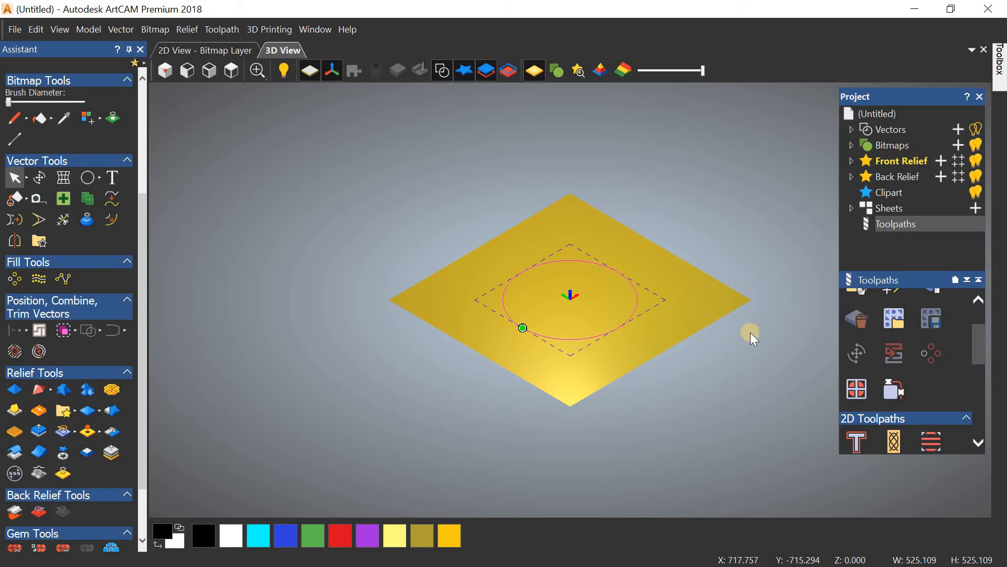
scroll(471, 288, up, 4)
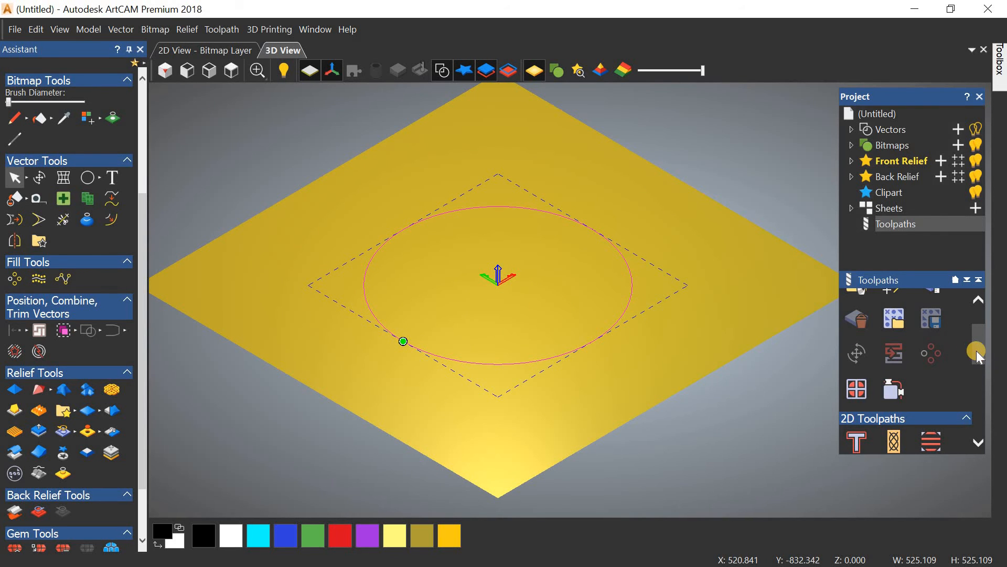
mouse_move(978, 356)
mouse_down()
mouse_move(975, 321)
mouse_move(980, 370)
mouse_up()
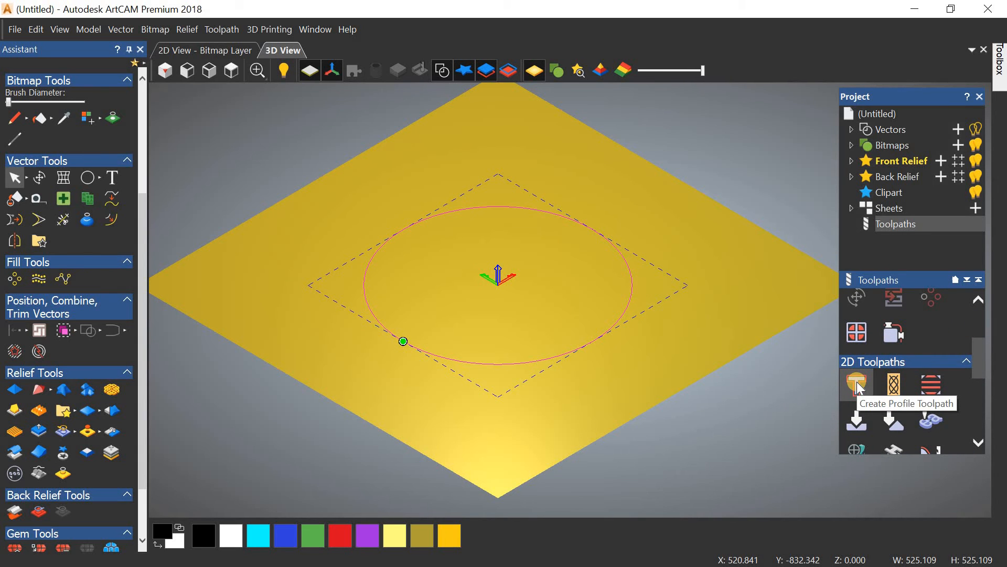
Step: Start a new Profile toolpath for the circle with the profile side kept on Outside
click(861, 389)
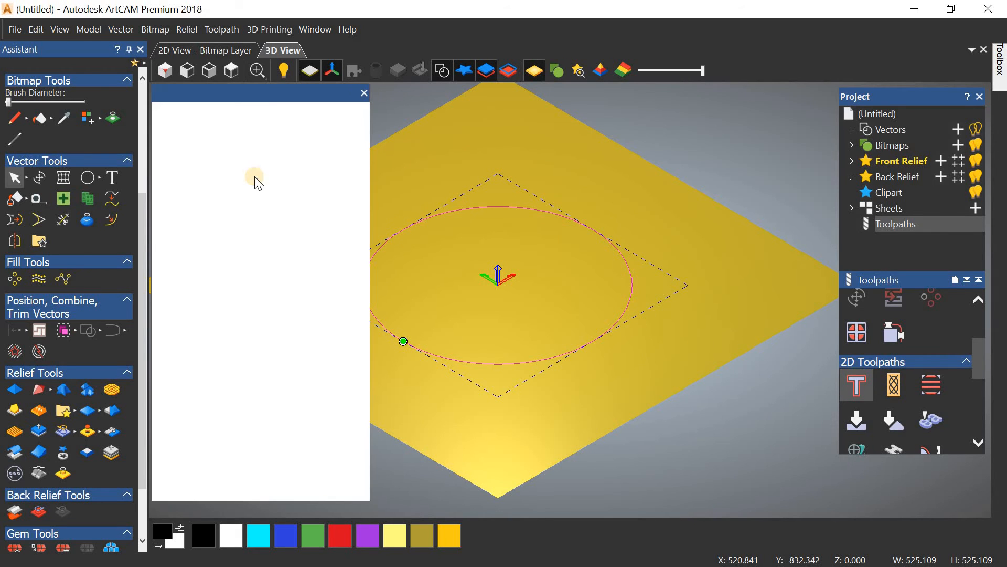
drag(197, 86, 191, 90)
click(141, 111)
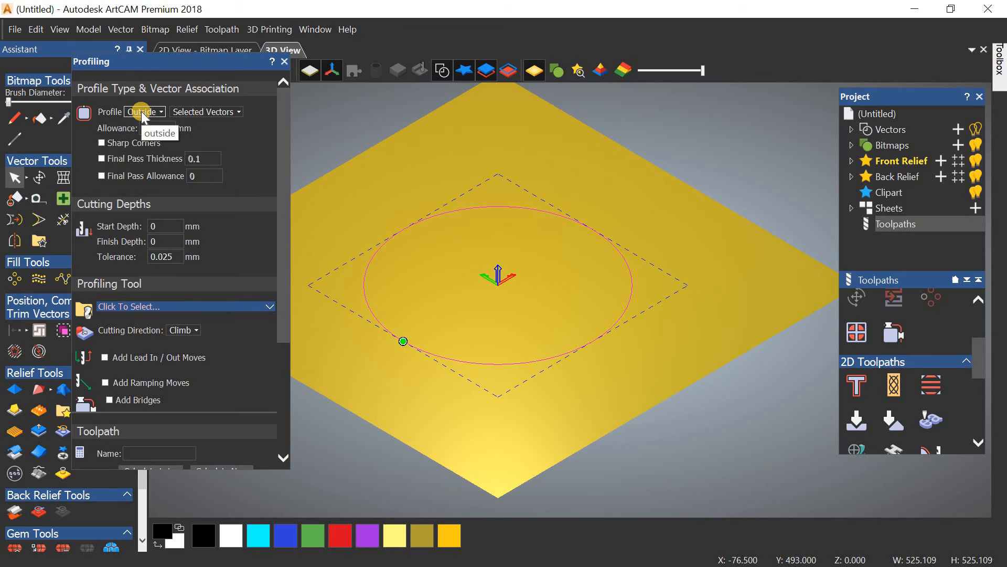
click(460, 205)
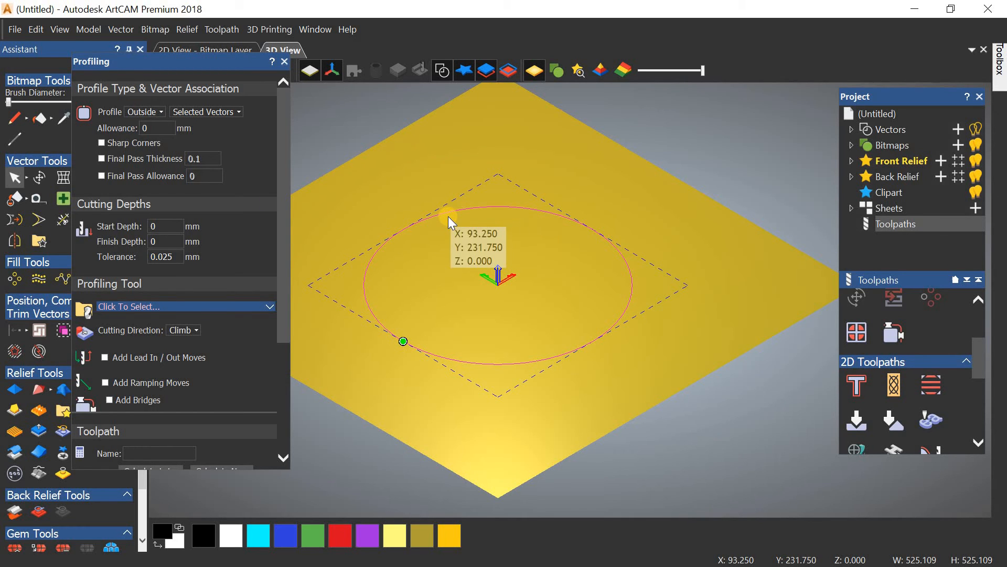
click(153, 124)
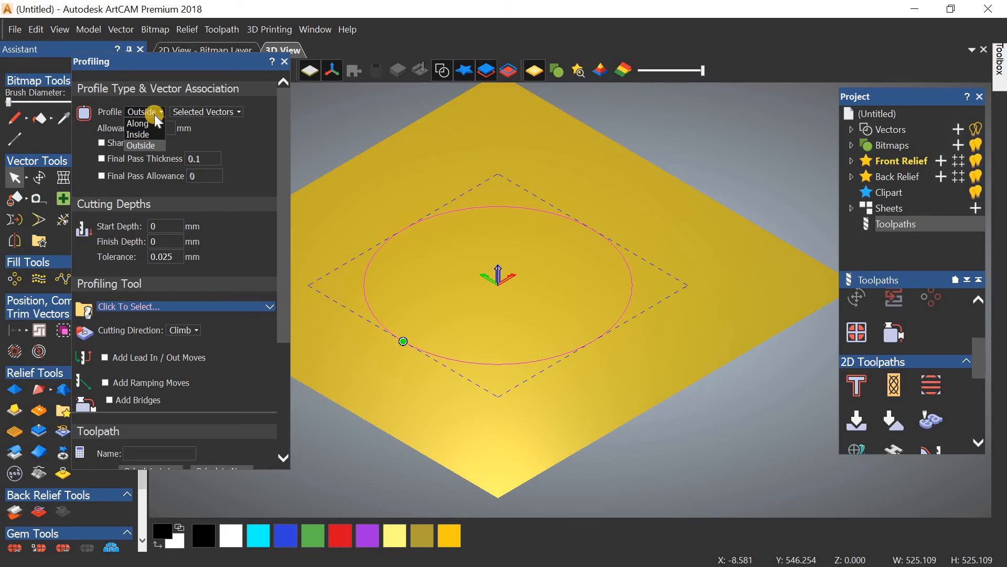
click(149, 145)
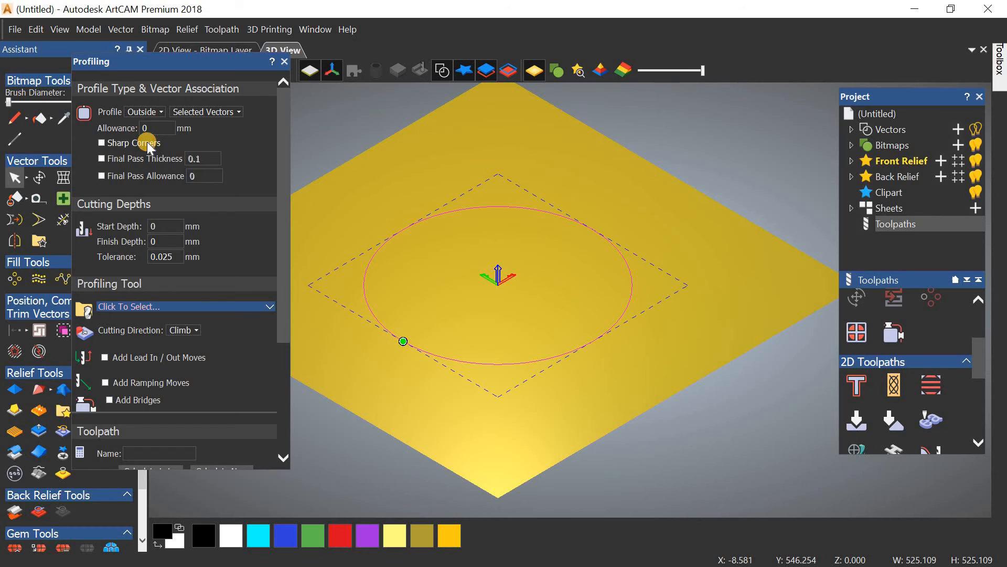
Step: Keep Selected Vectors, reselect the circle and check the Start Depth value
click(225, 111)
click(210, 131)
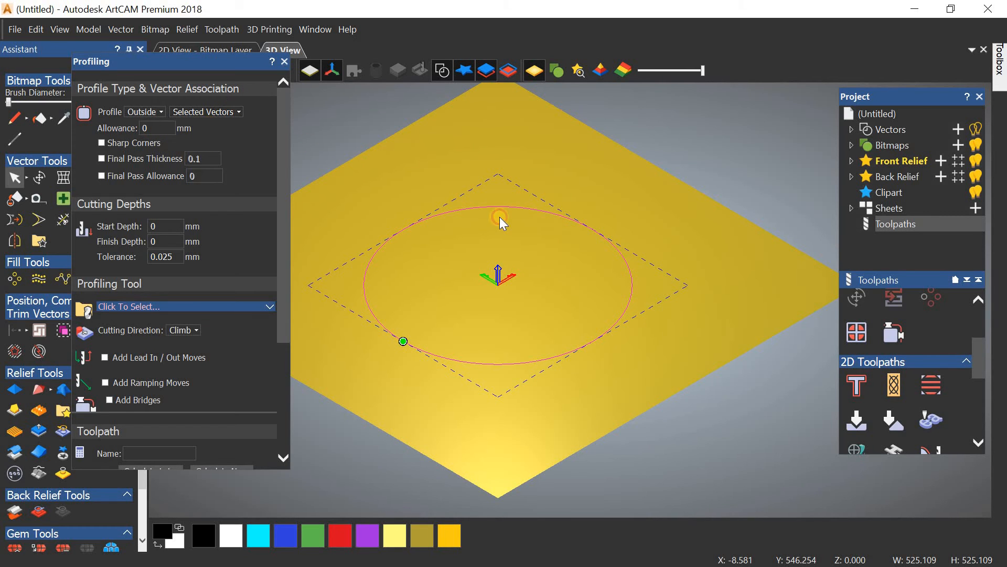
click(428, 187)
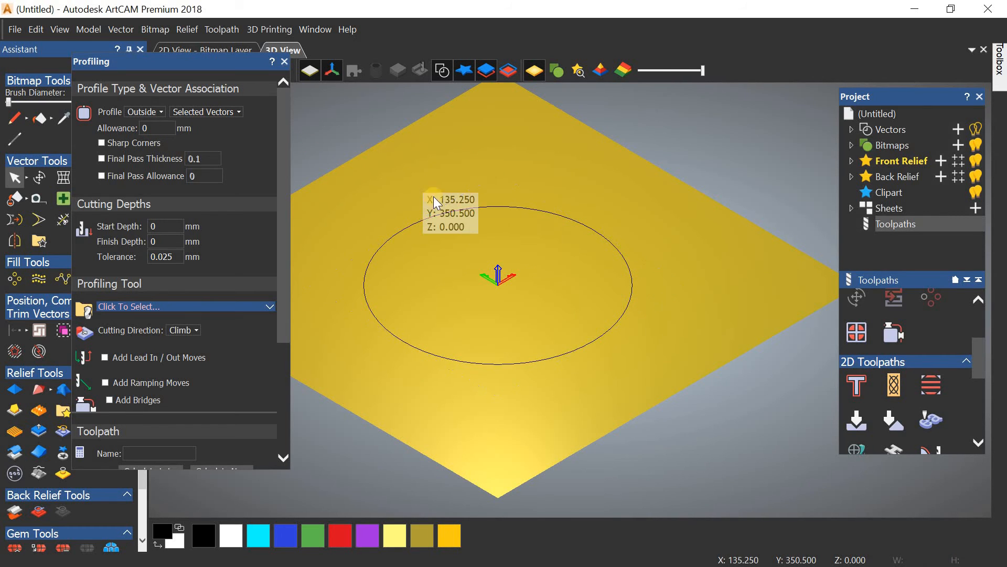
click(458, 209)
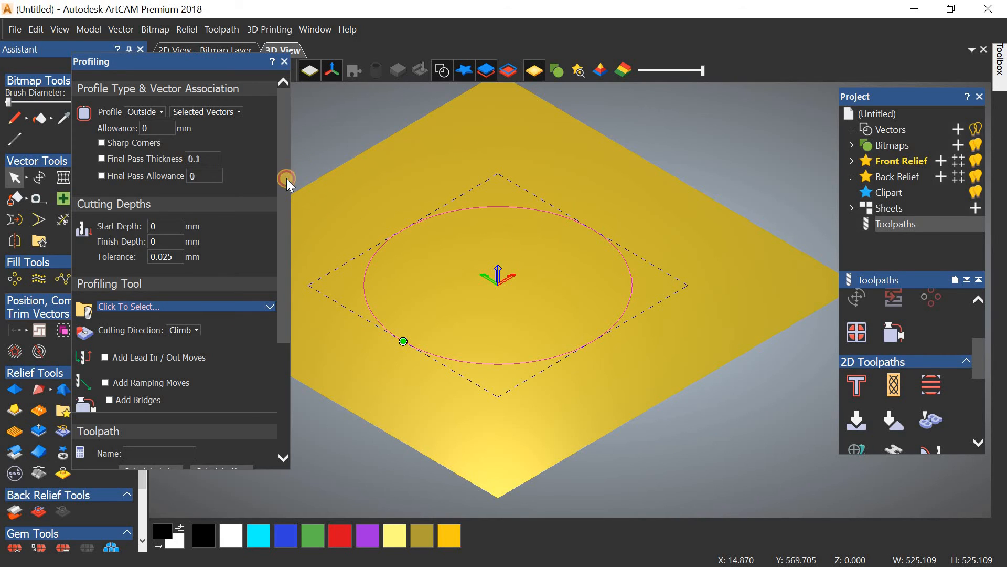
scroll(169, 194, down, 2)
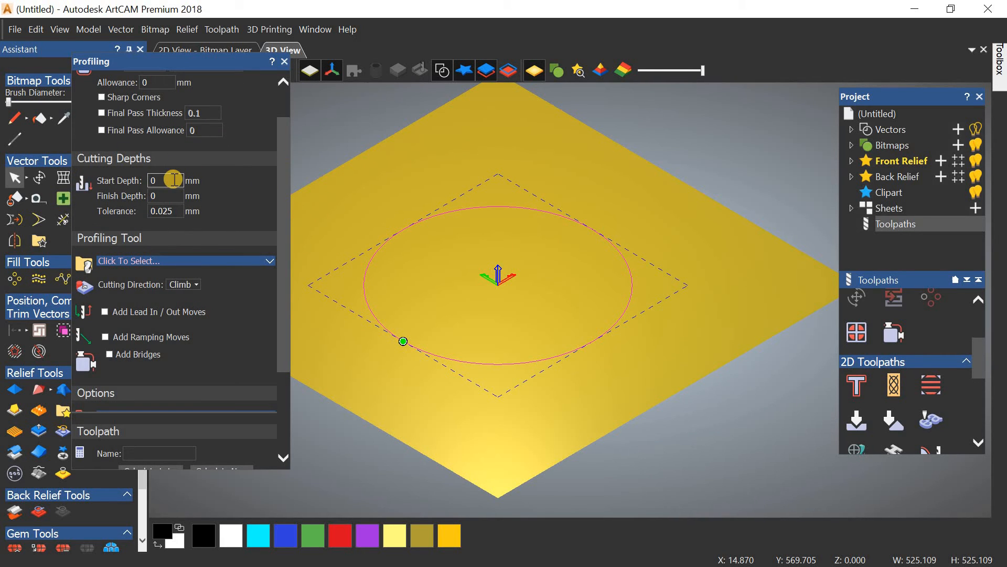
double_click(173, 180)
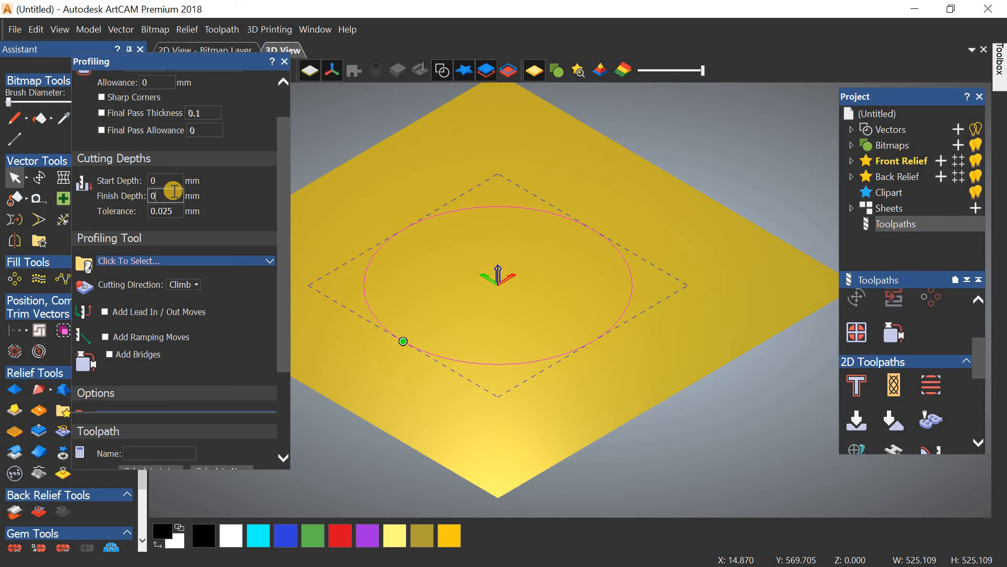
scroll(173, 190, up, 2)
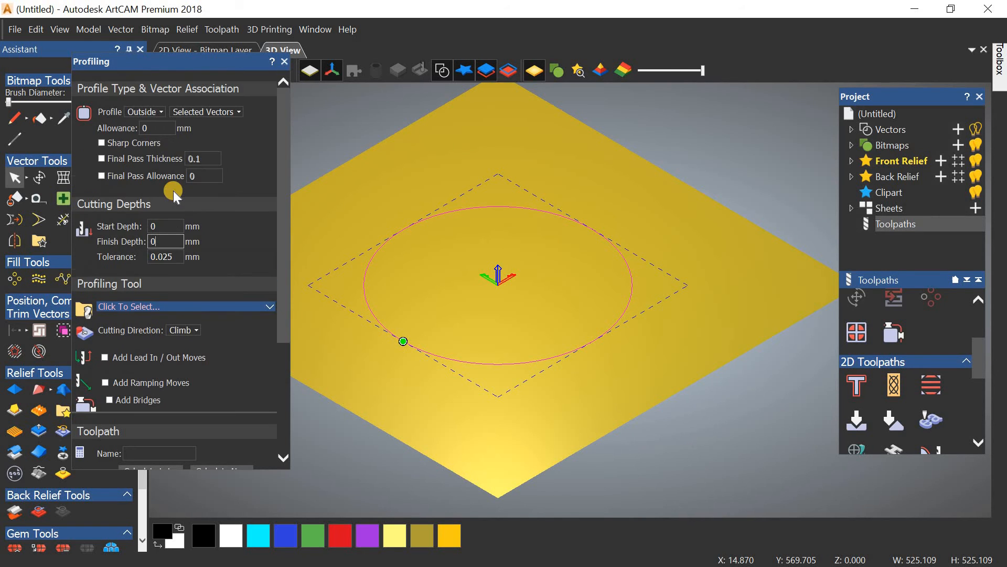
Step: Define a 5 mm thick material block with the model positioned inside, viewed isometrically
click(285, 63)
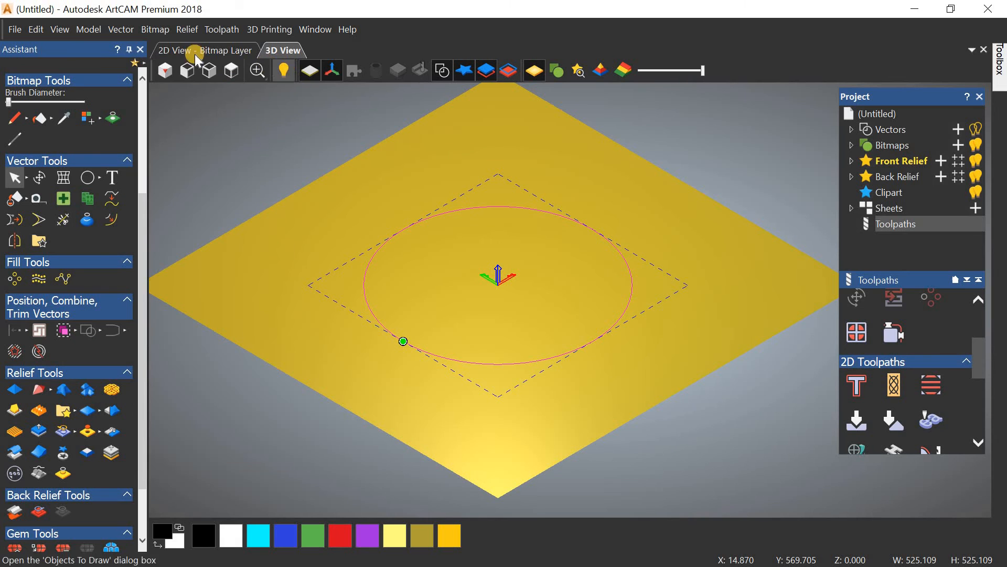
click(221, 29)
click(241, 51)
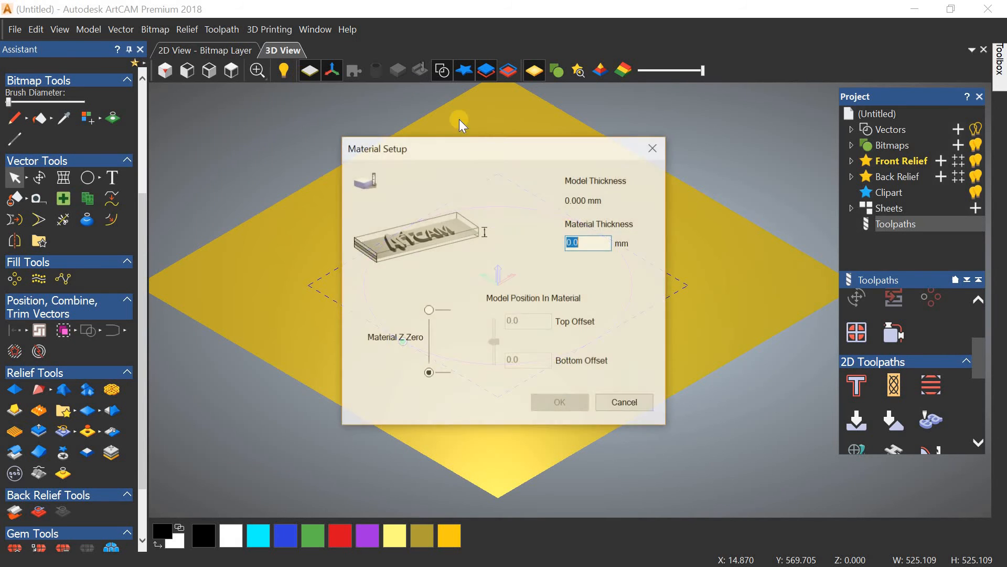
drag(468, 144, 275, 98)
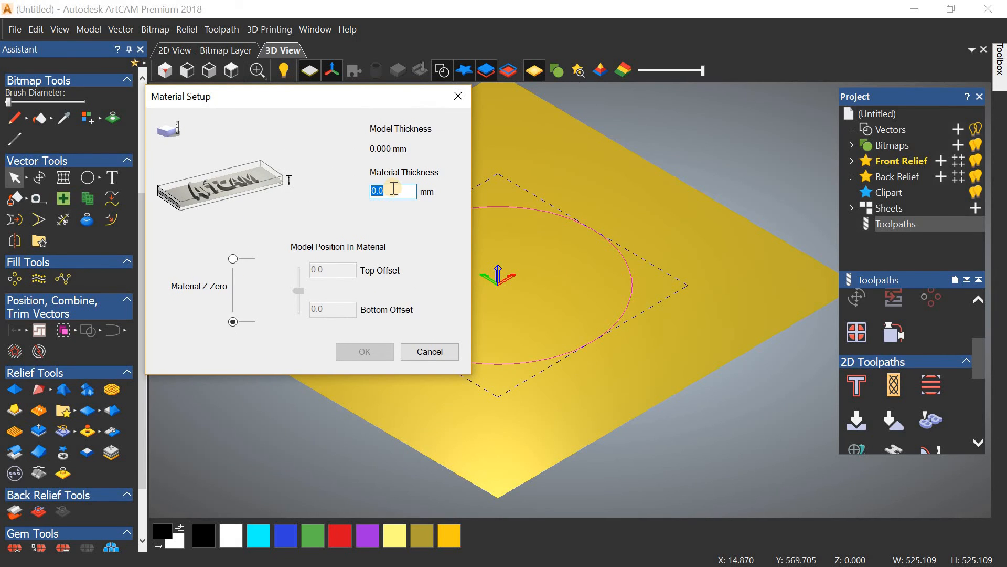
text(5)
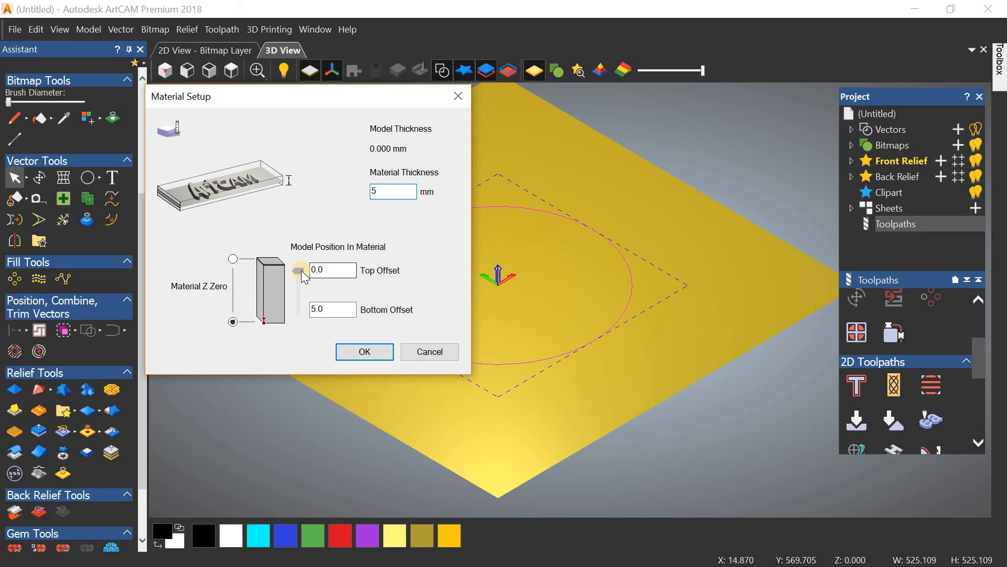
drag(300, 271, 306, 227)
click(374, 353)
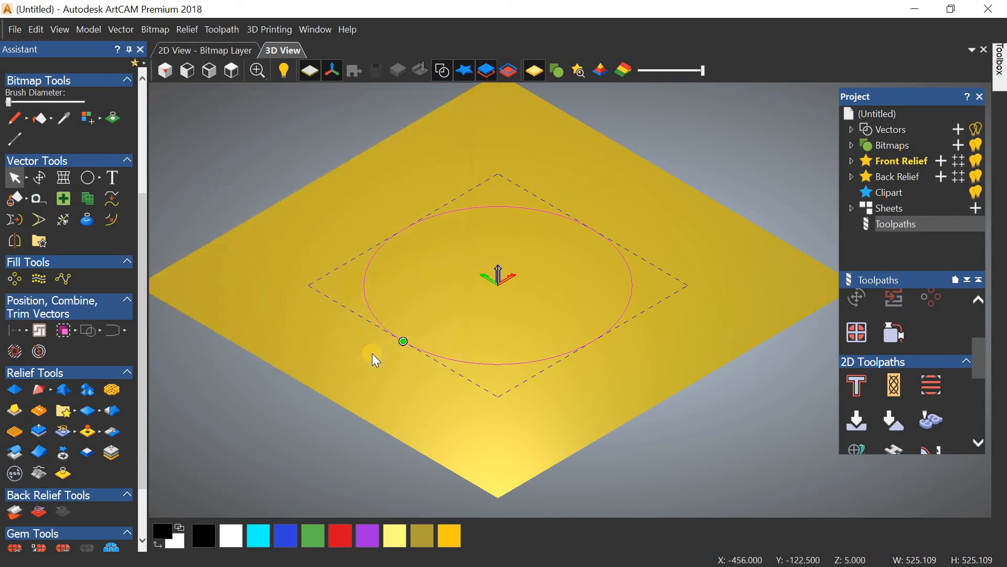
click(165, 73)
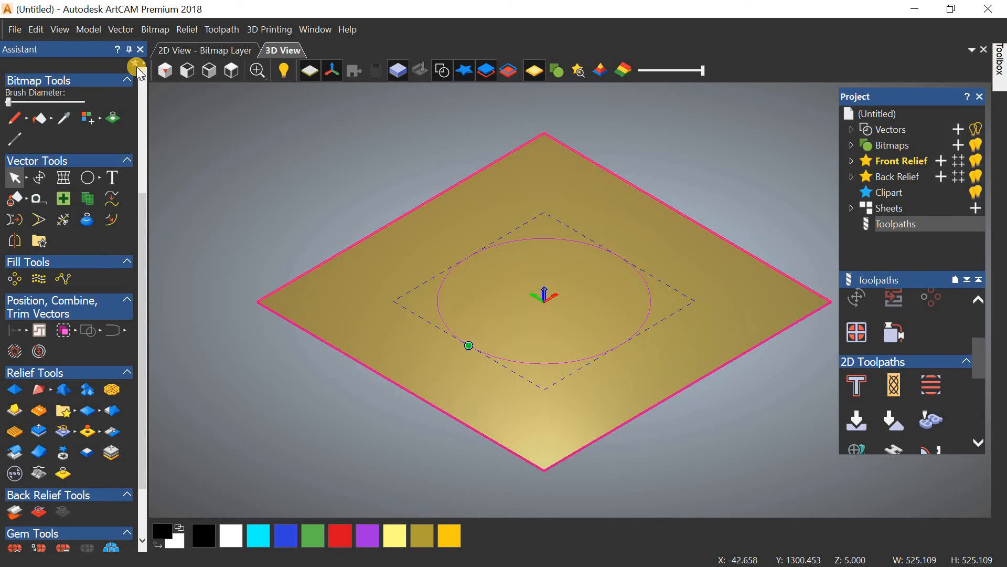
click(219, 30)
Step: Create an Outside profile on the reselected circle with start depth 0 and finish depth 5 mm
mouse_move(286, 100)
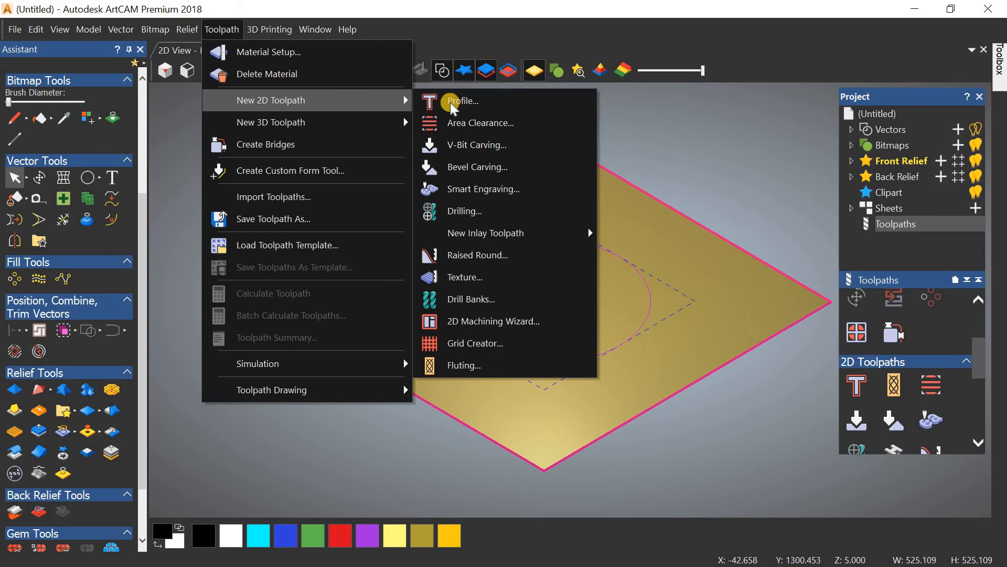
click(464, 102)
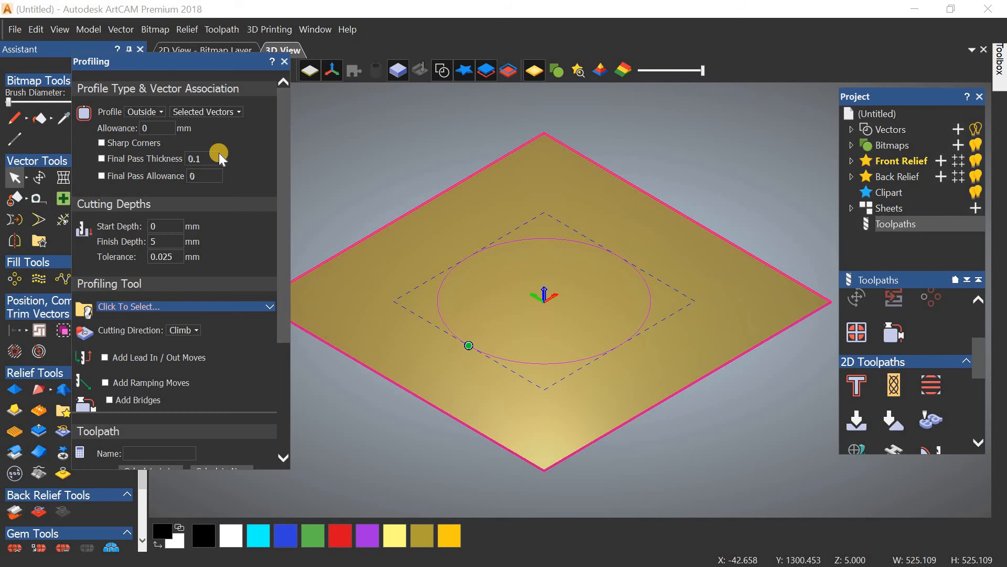
click(156, 113)
click(188, 129)
click(467, 228)
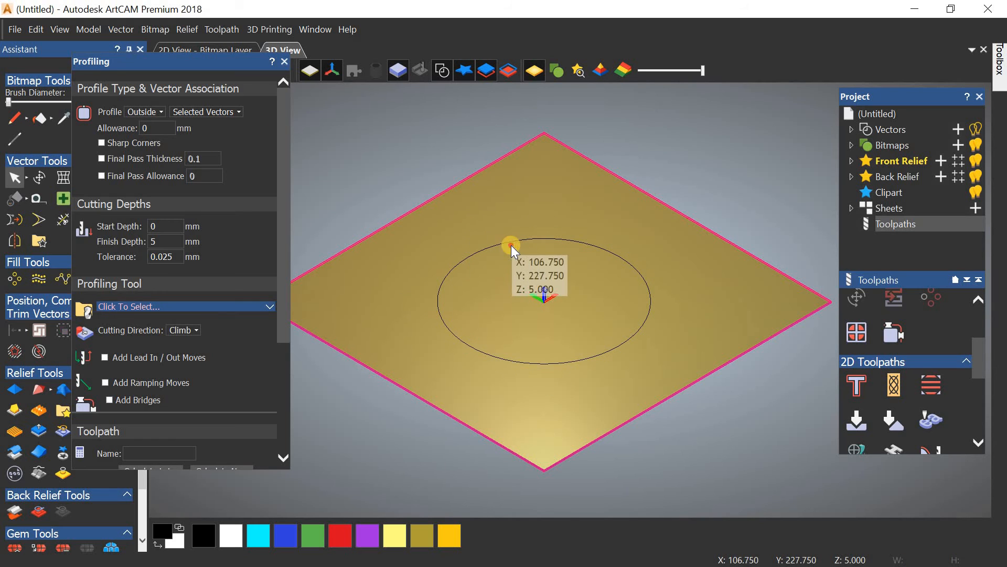
click(498, 245)
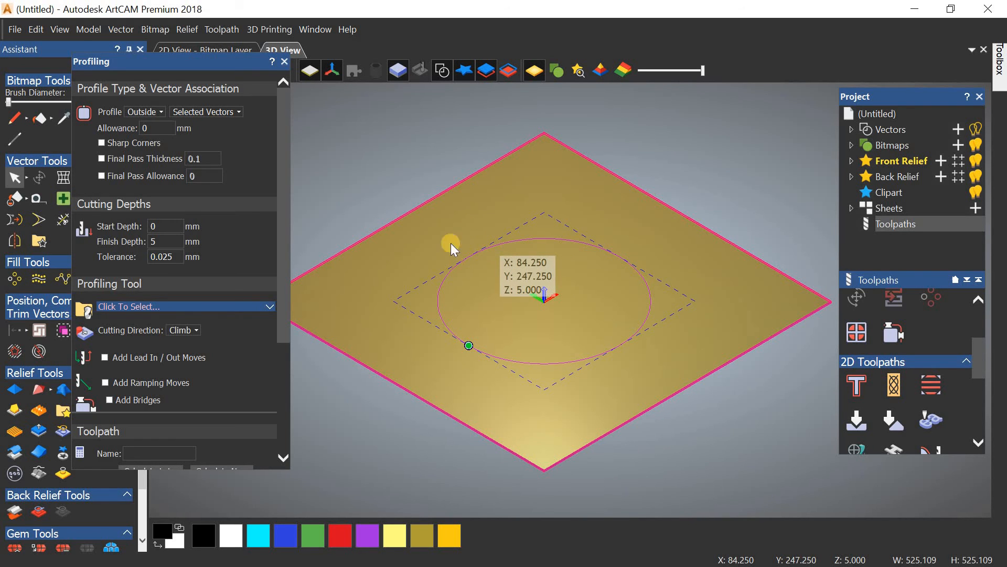
drag(285, 188, 287, 264)
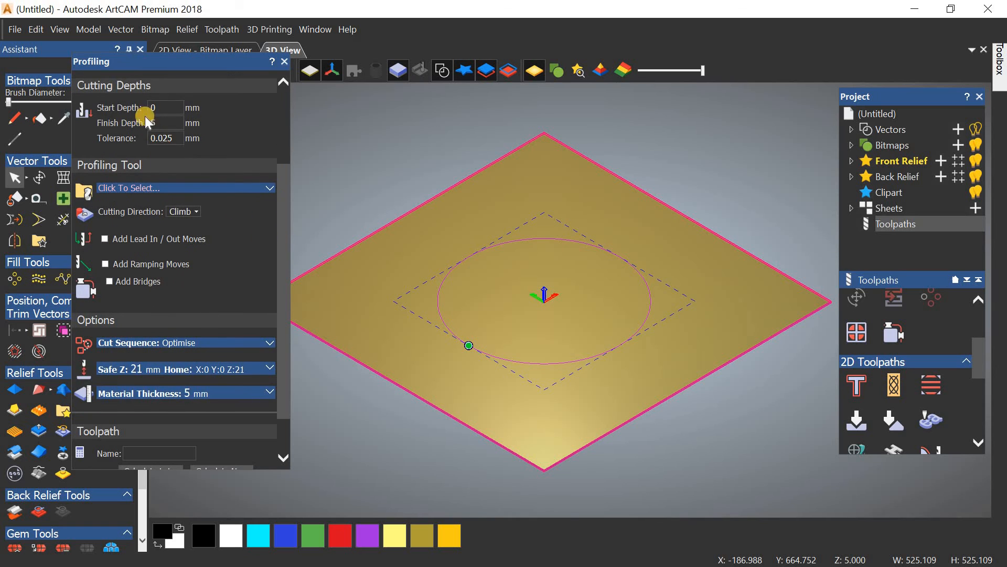
drag(169, 109, 140, 124)
click(167, 109)
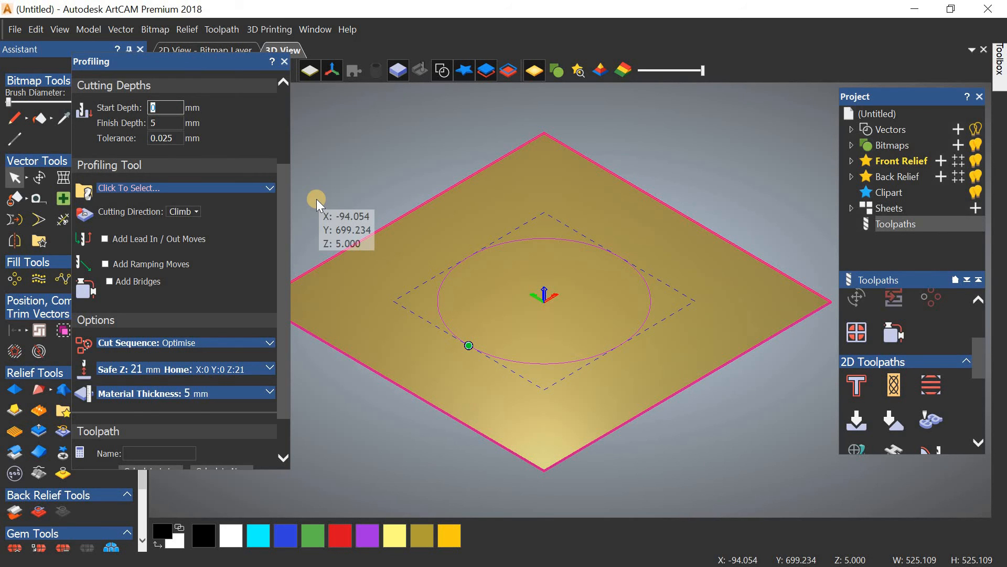
key(Tab)
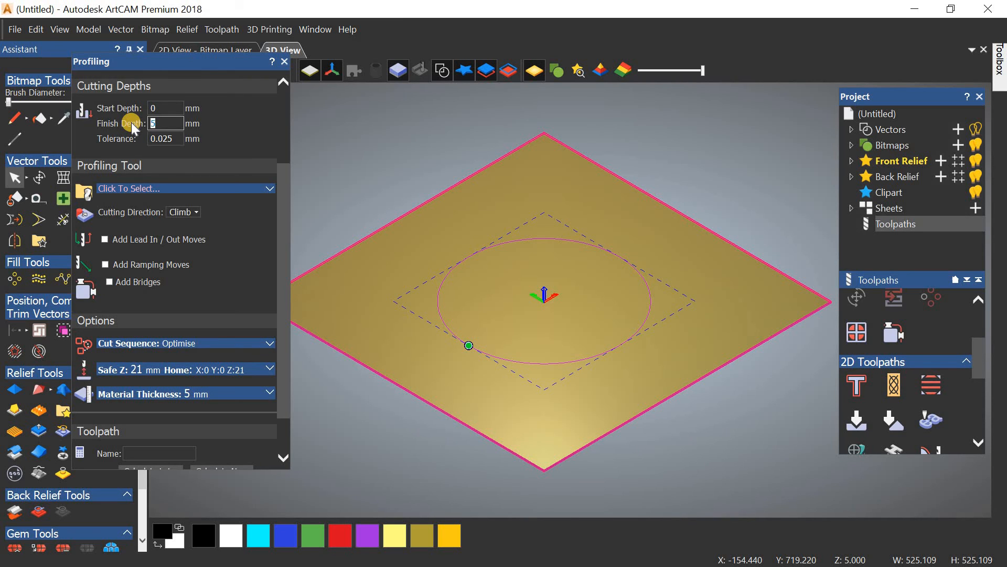
drag(283, 221, 283, 235)
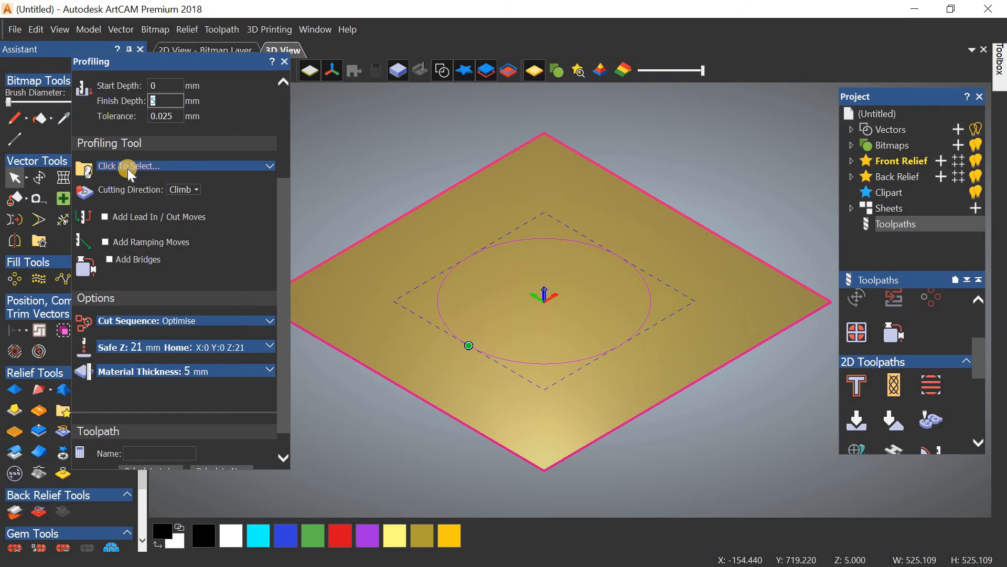
Step: Pick End Mill 12mm from the Tool Database as the profiling tool
click(227, 168)
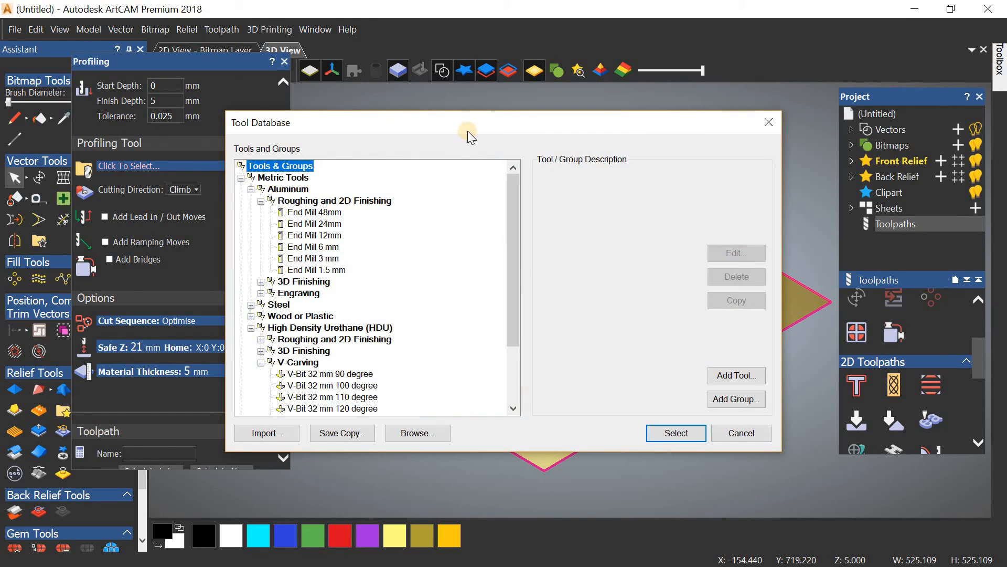
drag(467, 130, 452, 88)
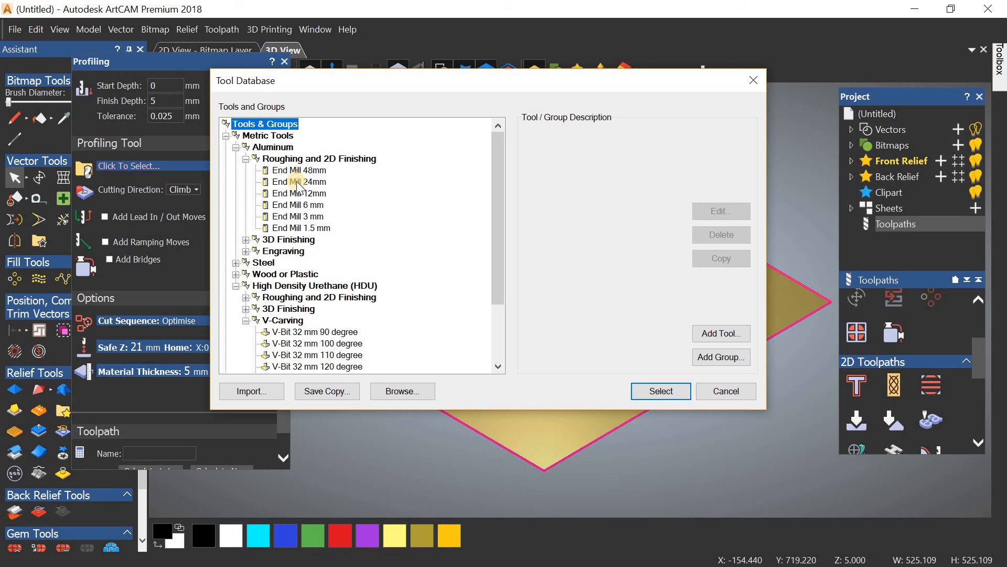
click(297, 181)
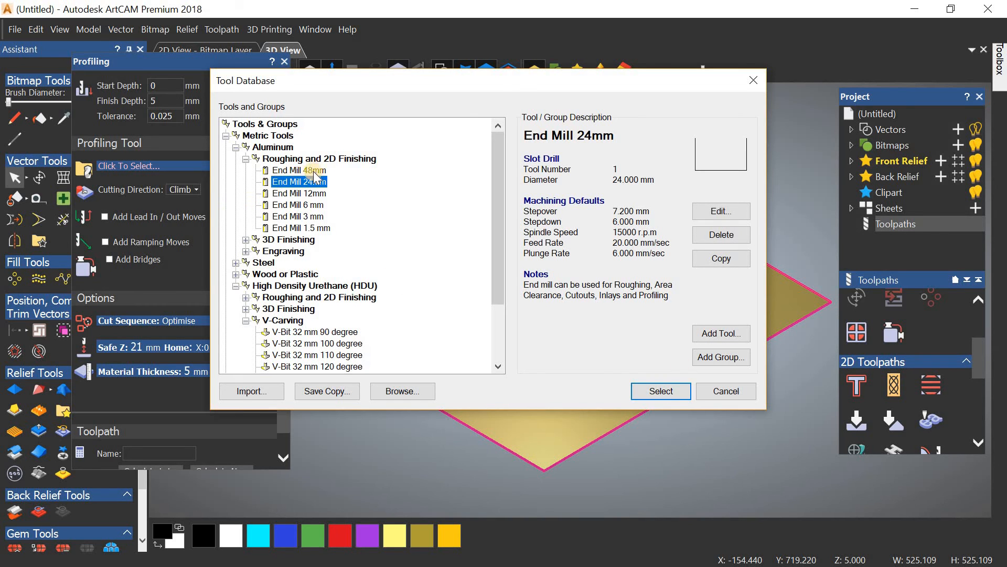
click(313, 193)
click(673, 391)
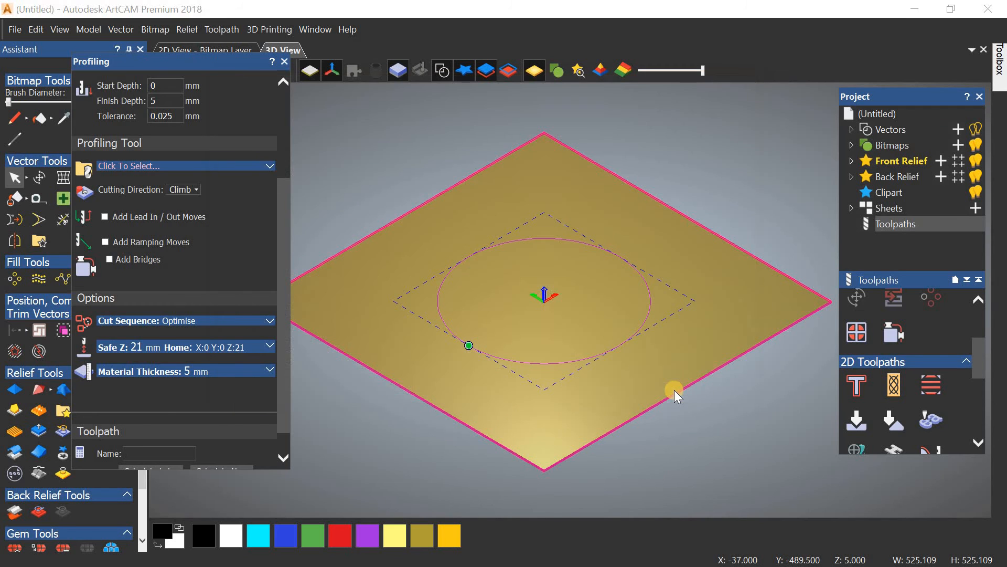
Step: Check the cutting direction and create the toolpath named Profile with the 12 mm end mill
click(180, 189)
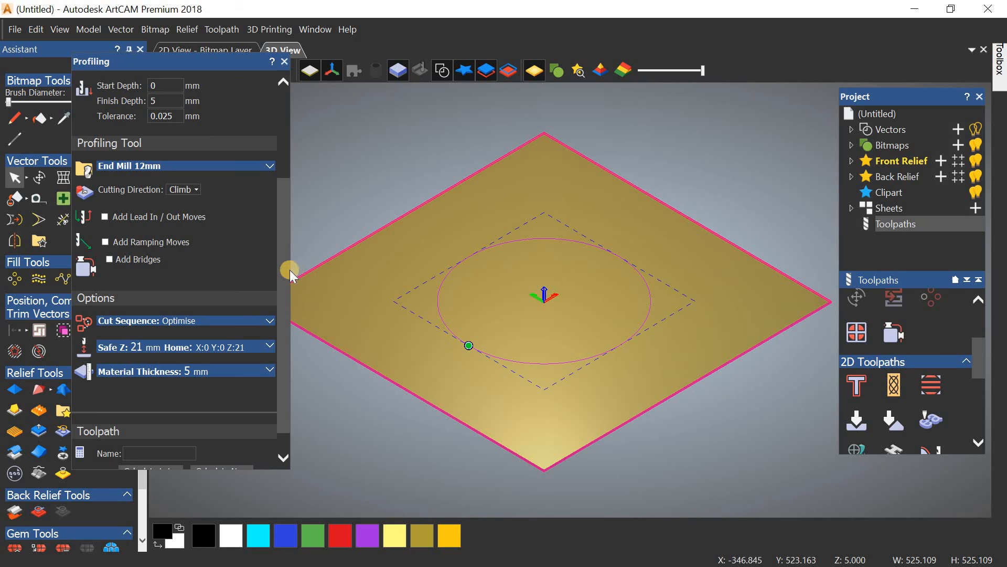
drag(289, 280, 291, 319)
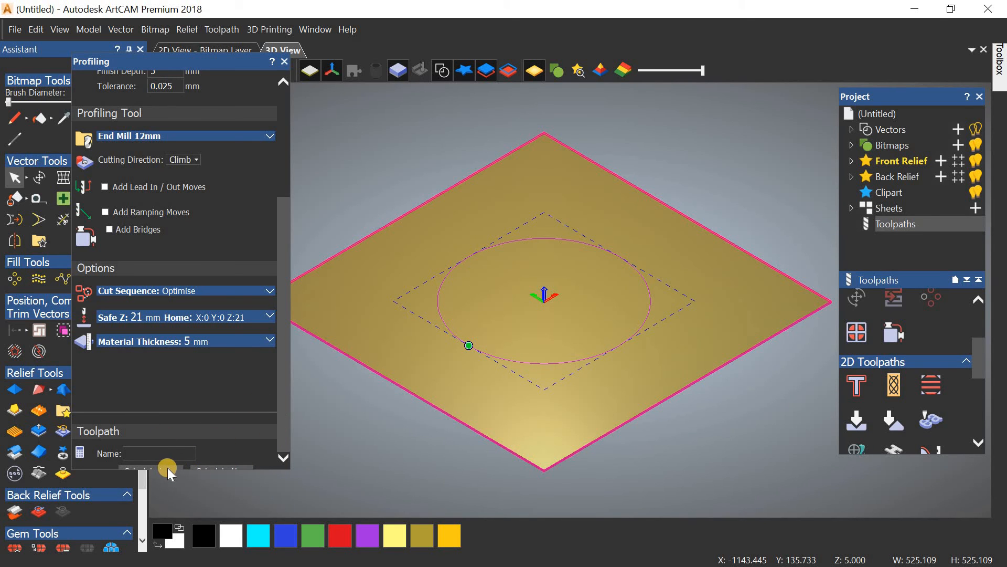
drag(180, 468, 180, 556)
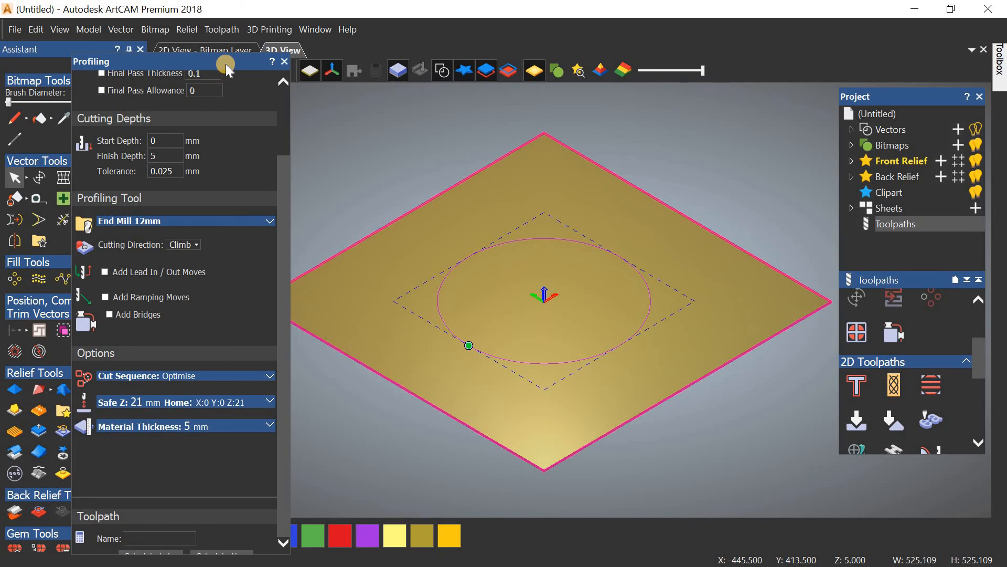
drag(226, 64, 230, 0)
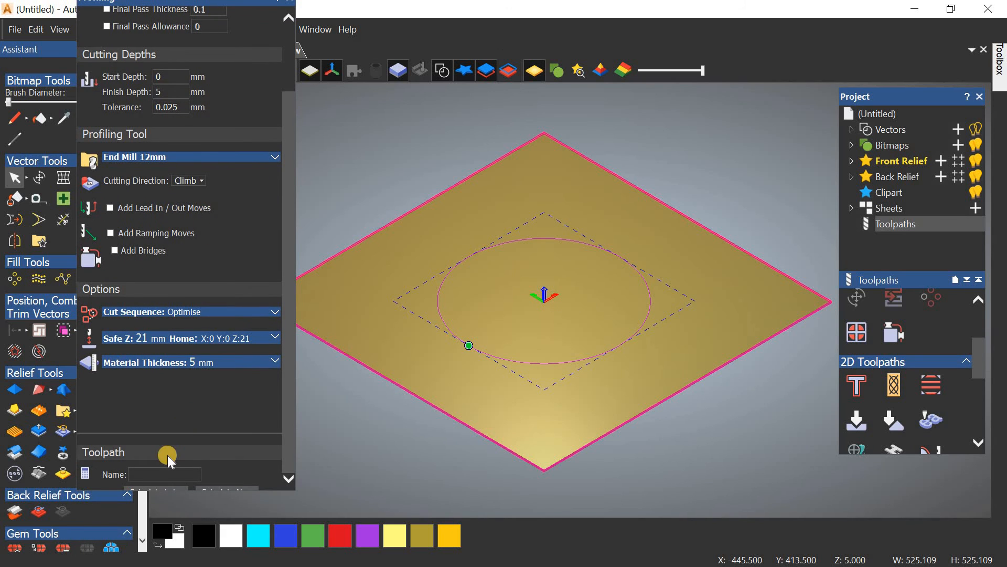
click(169, 489)
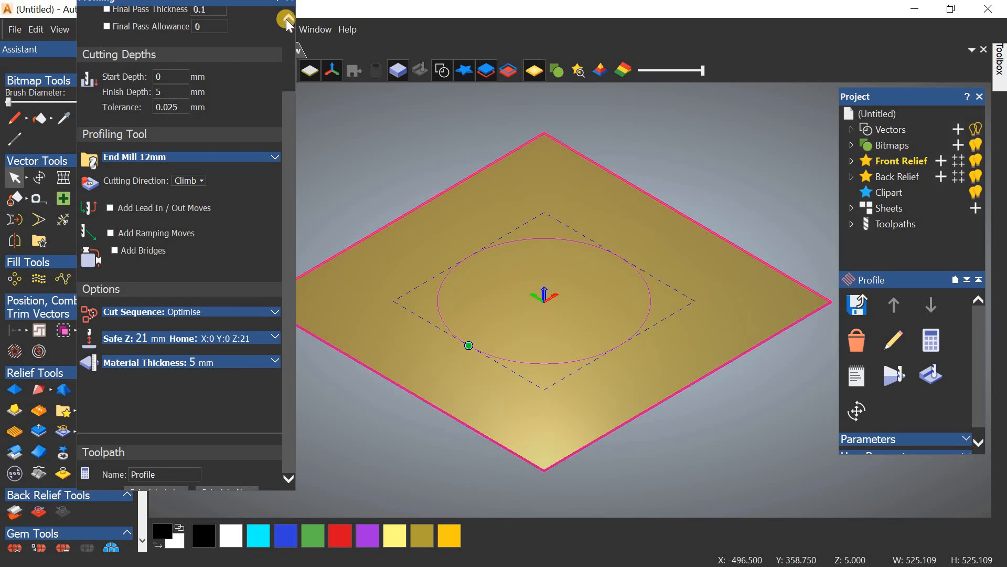
click(291, 145)
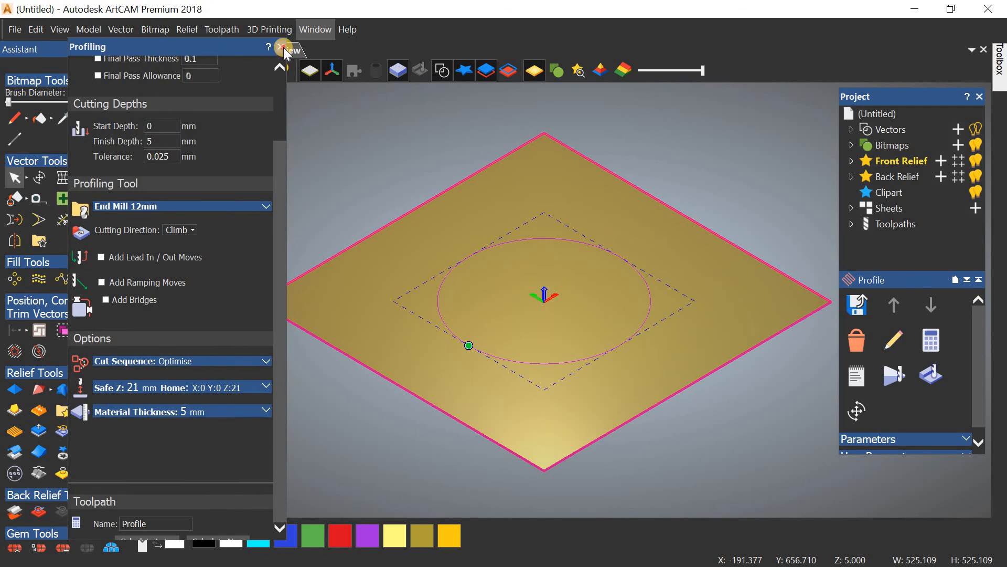
Step: Expand Toolpaths, select Profile and open its Parameters and User Parameters sections
scroll(979, 391, down, 1)
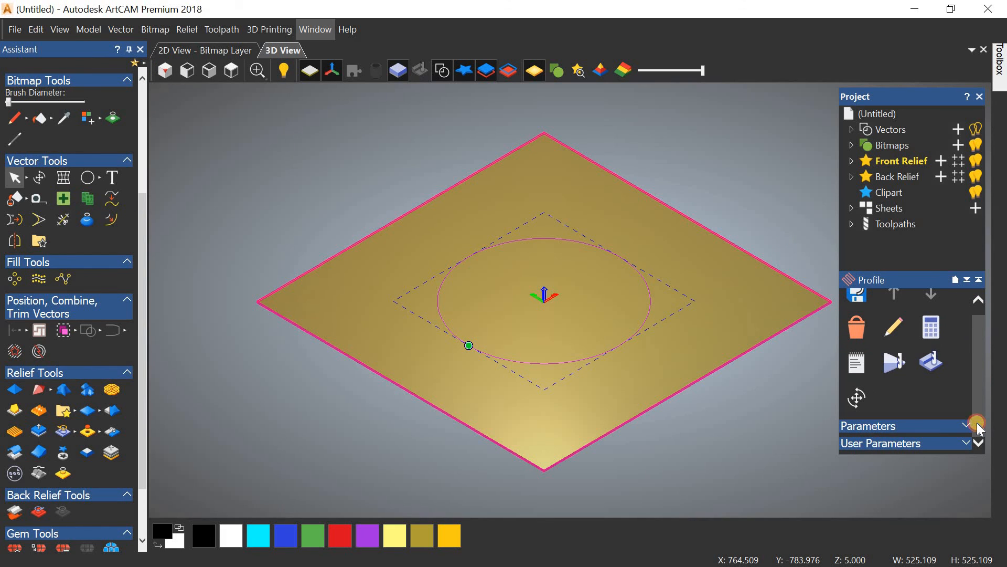
click(850, 225)
click(912, 239)
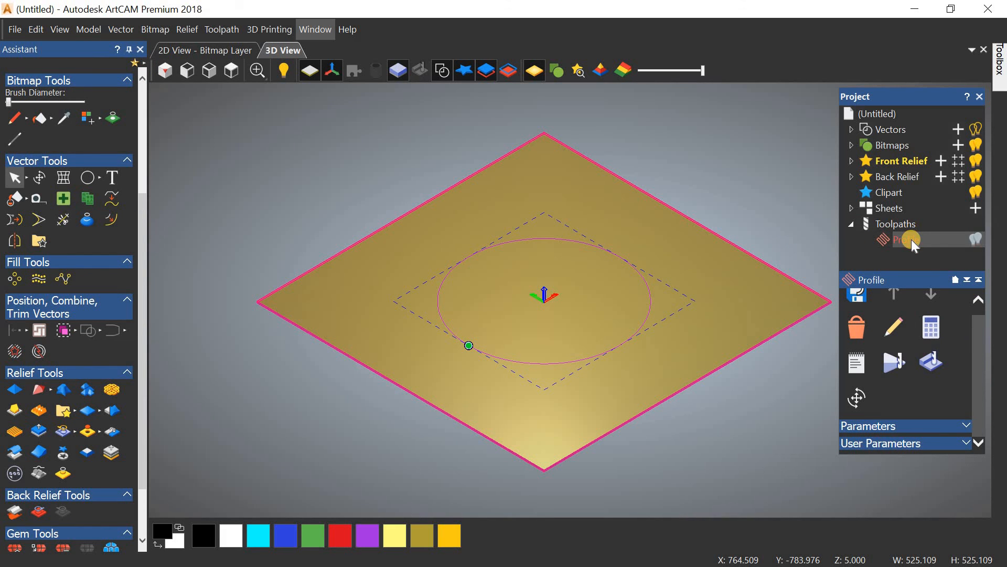
scroll(920, 390, up, 1)
scroll(920, 391, down, 1)
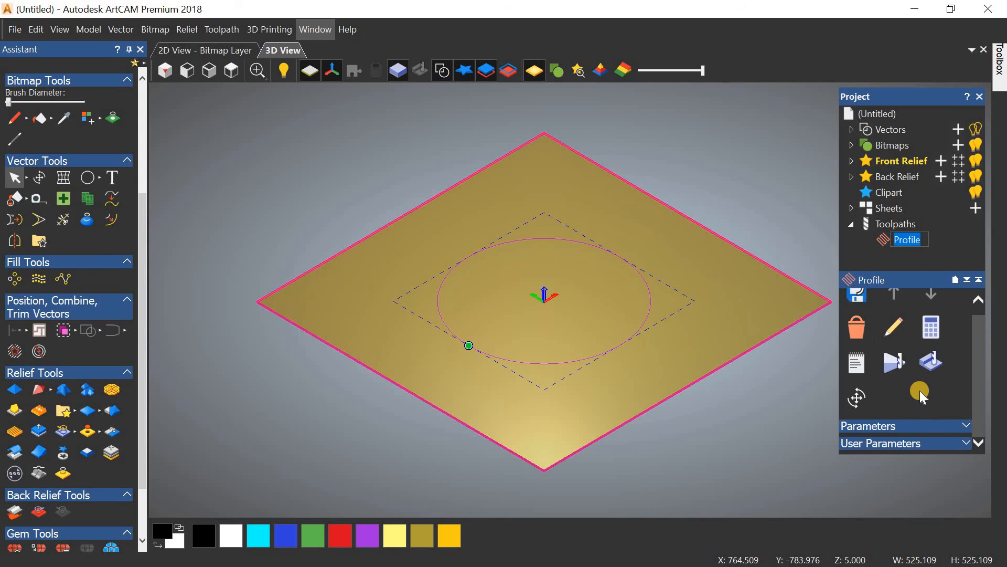
scroll(962, 354, up, 1)
drag(984, 368, 984, 403)
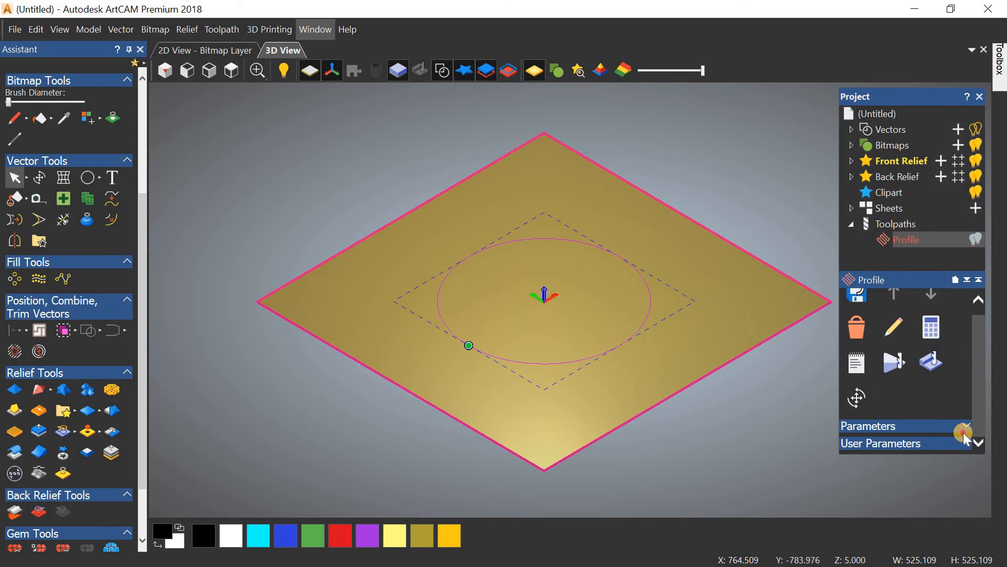
click(964, 427)
scroll(927, 399, down, 1)
scroll(927, 399, down, 5)
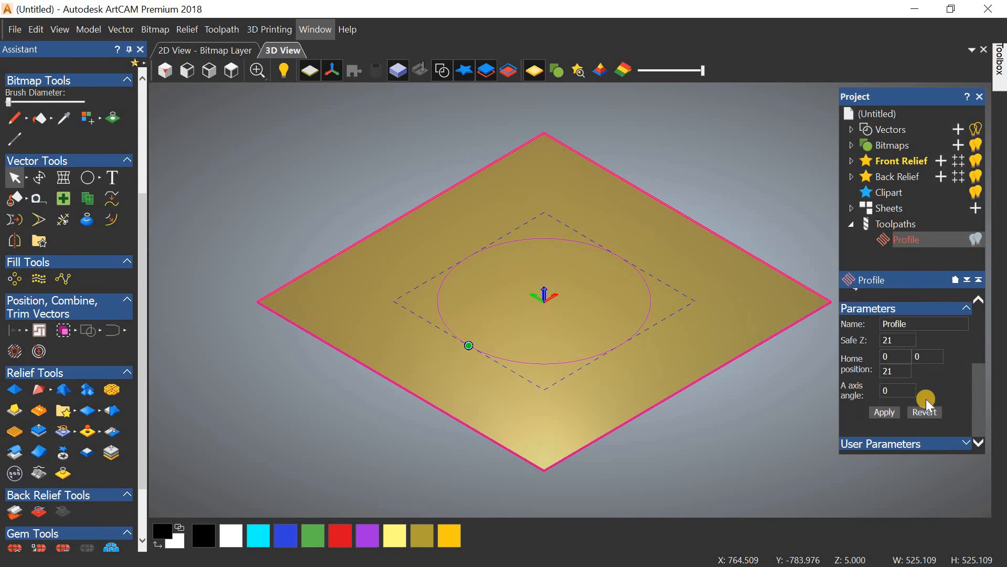
click(916, 444)
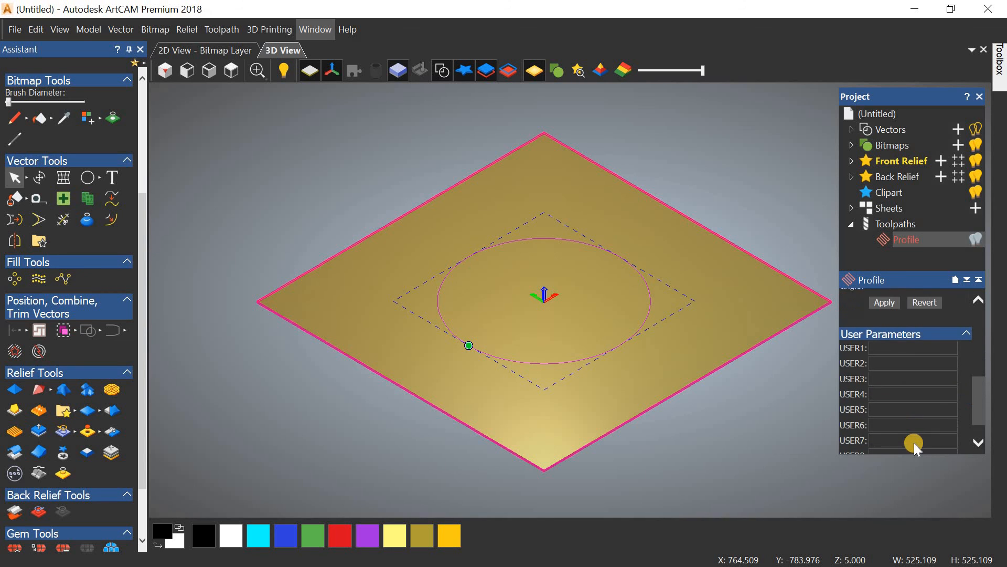
Step: Hide the Profile toolpath in the 3D view and deselect the circle vector
click(895, 224)
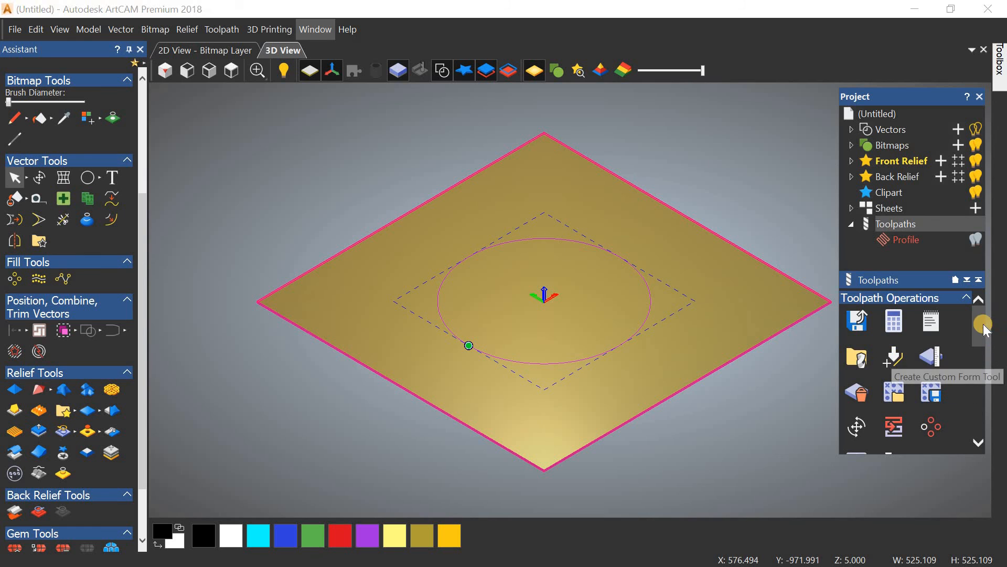
mouse_move(984, 325)
mouse_down()
mouse_move(988, 461)
mouse_move(985, 322)
mouse_up()
click(908, 252)
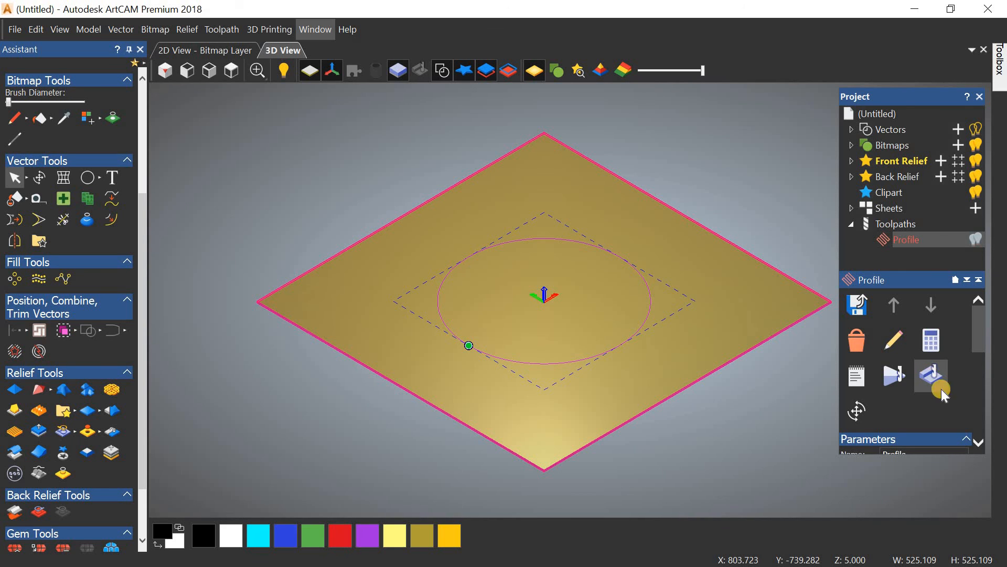
click(909, 228)
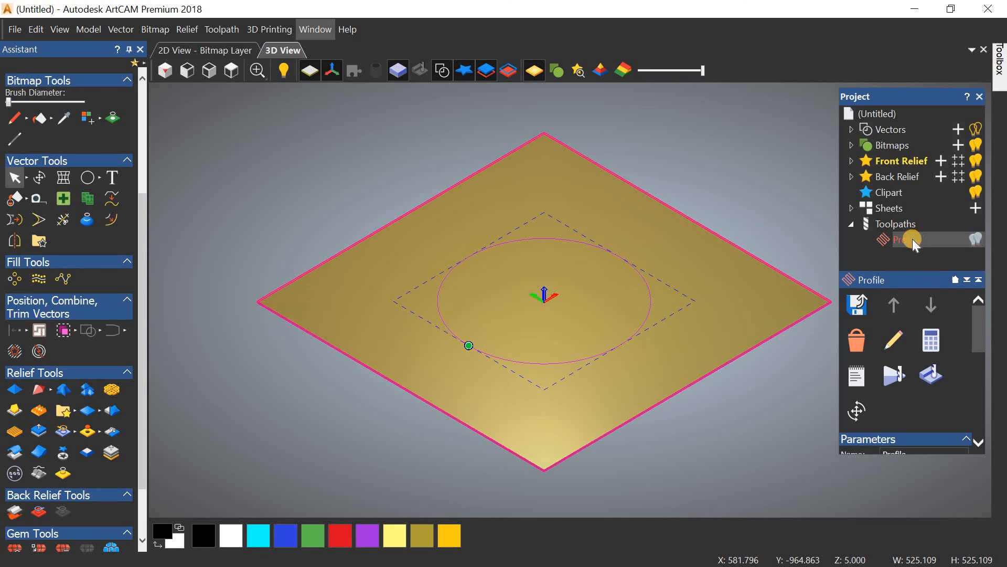
click(975, 240)
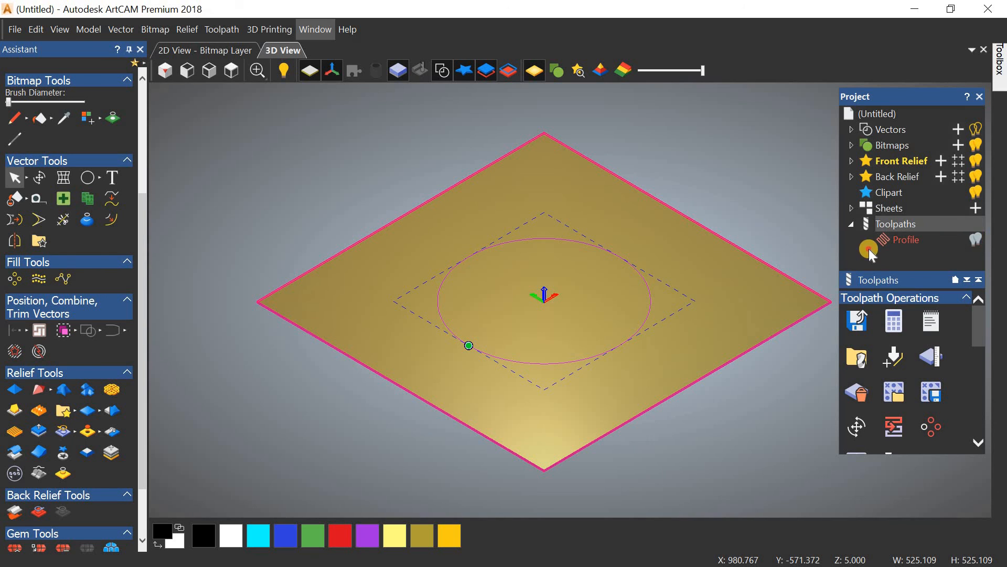
click(924, 239)
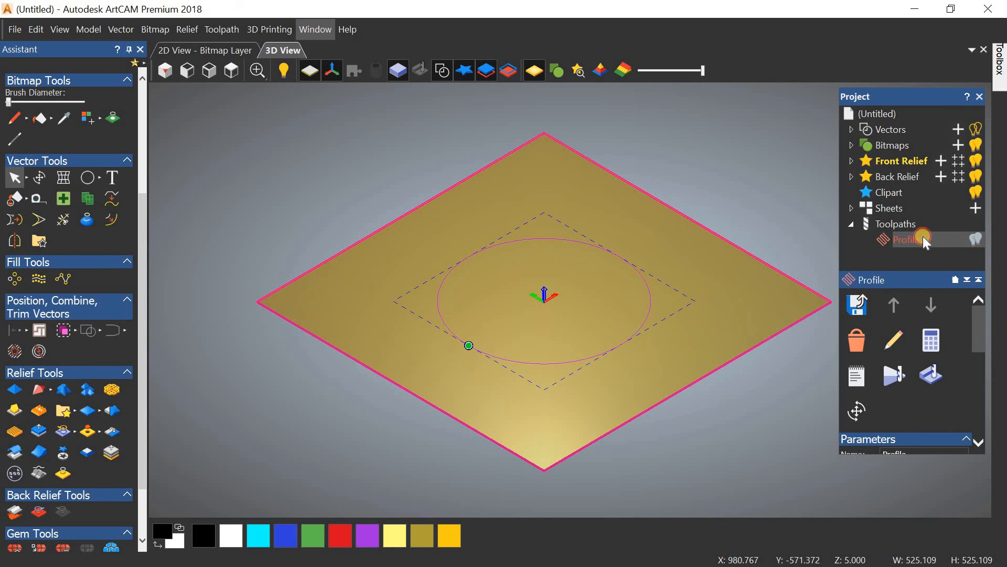
click(931, 329)
click(928, 383)
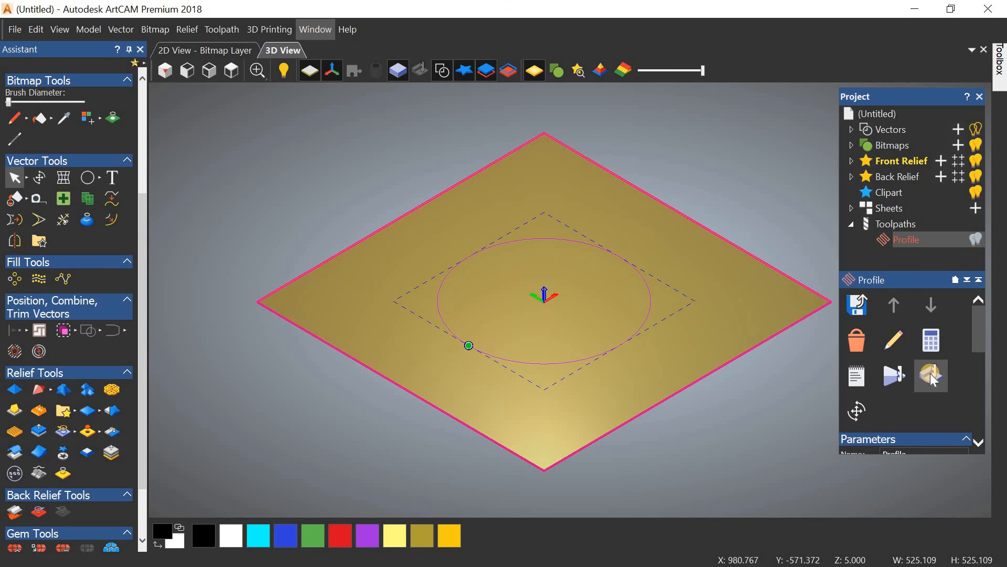
click(748, 210)
click(867, 231)
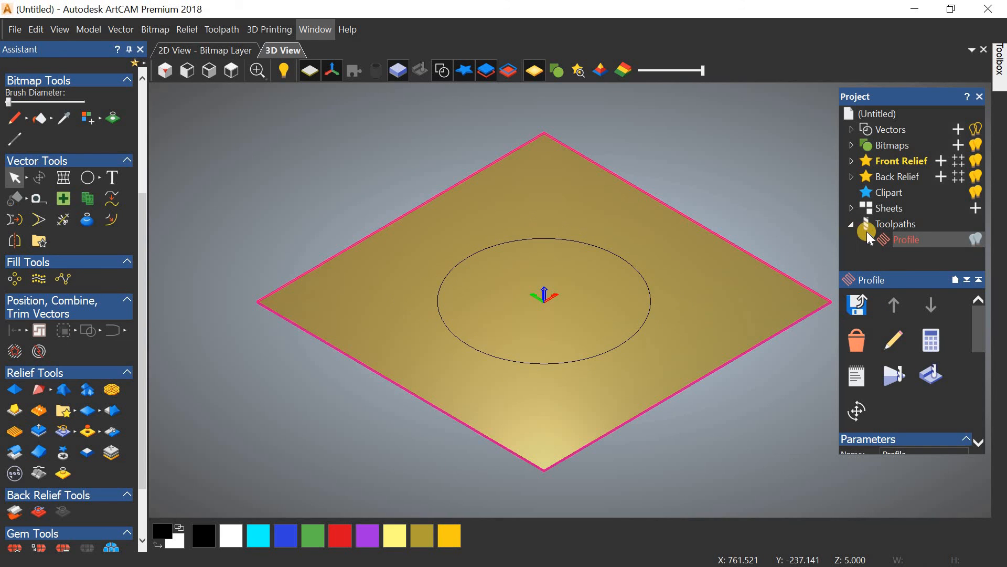
Step: Recalculate the Profile toolpath via Edit and Now, then bring up the simulation block settings
right_click(920, 238)
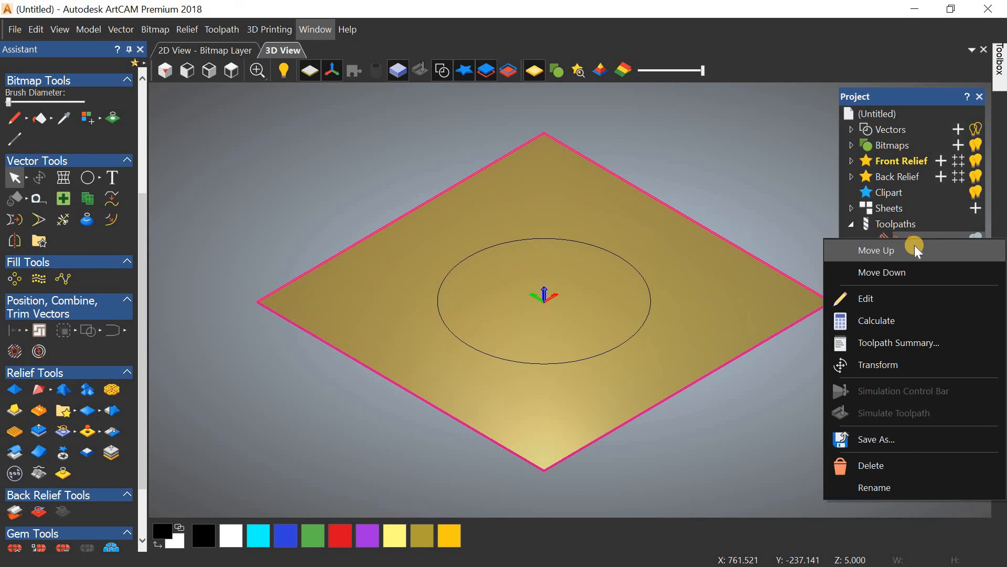
click(905, 297)
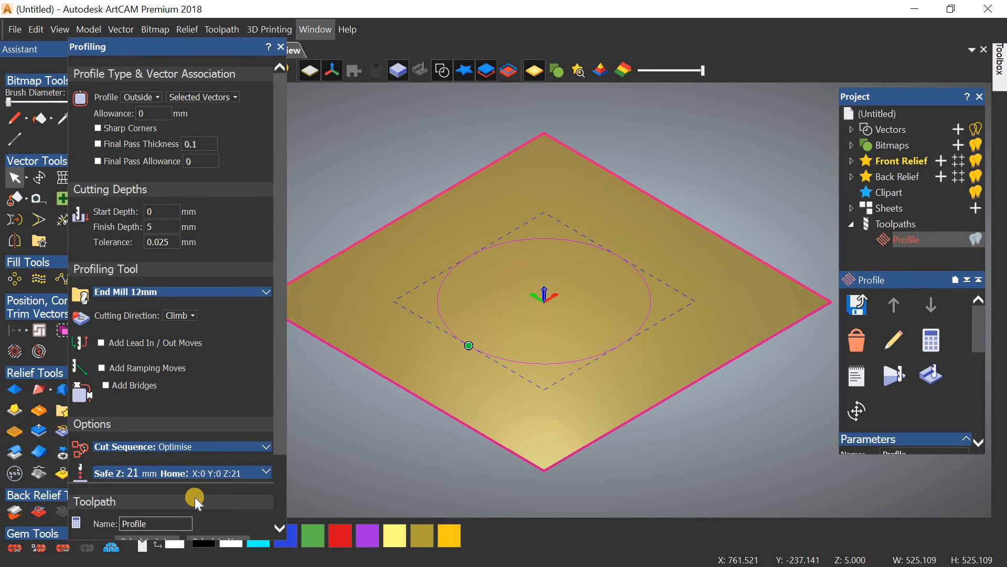
scroll(190, 511, down, 2)
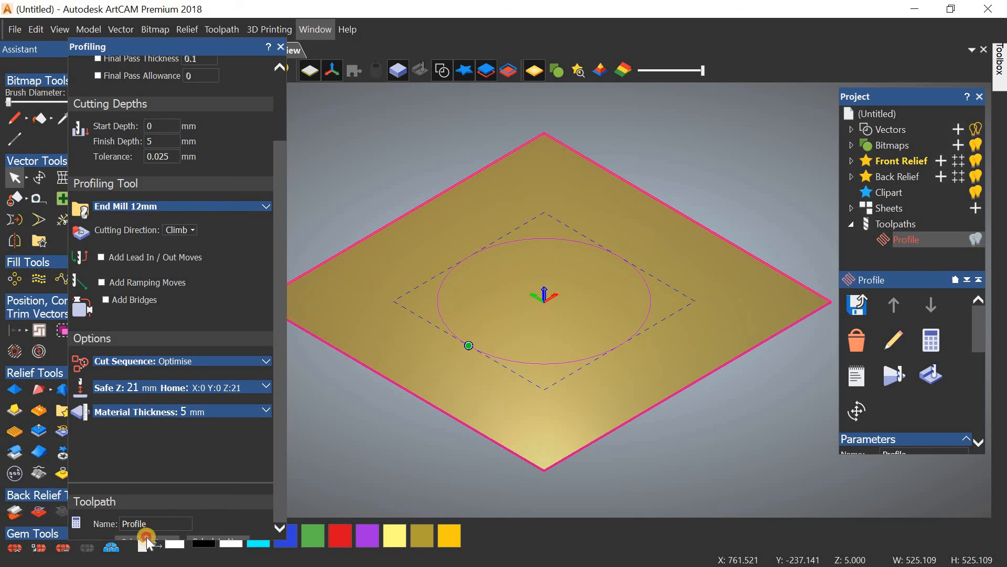
click(205, 539)
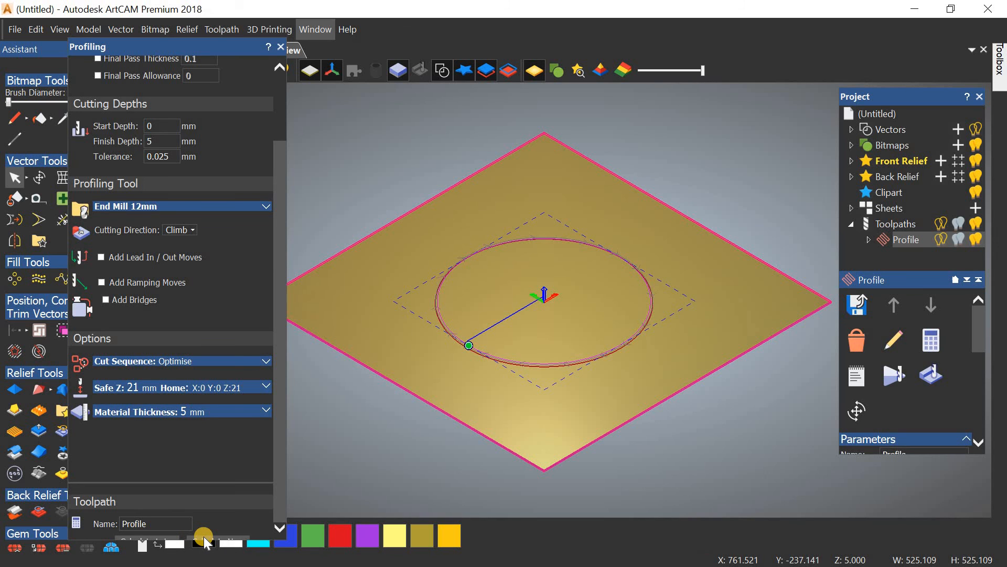
click(280, 47)
click(894, 374)
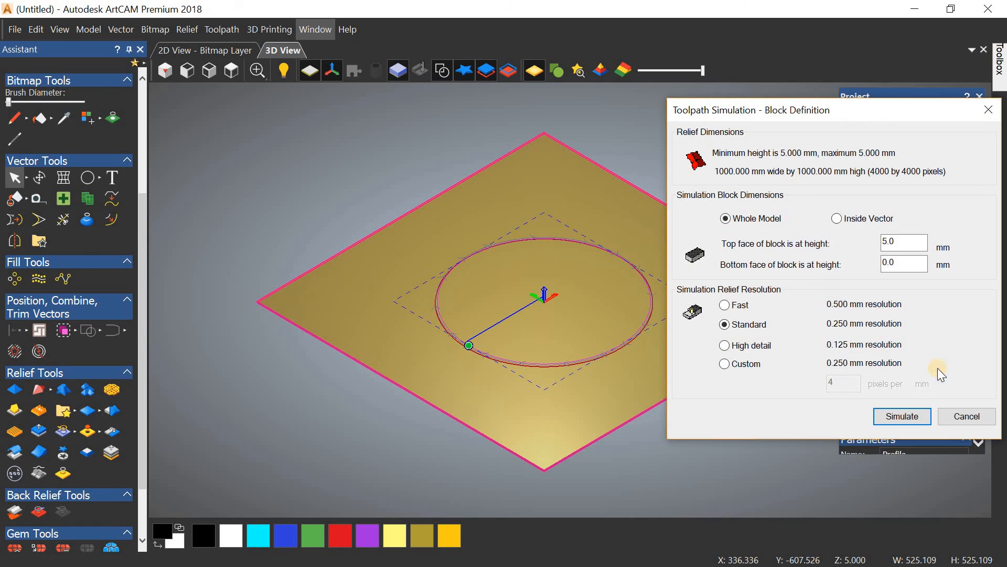
Step: Simulate the whole model and tilt the view to see the circular cut in the block
drag(831, 109, 806, 84)
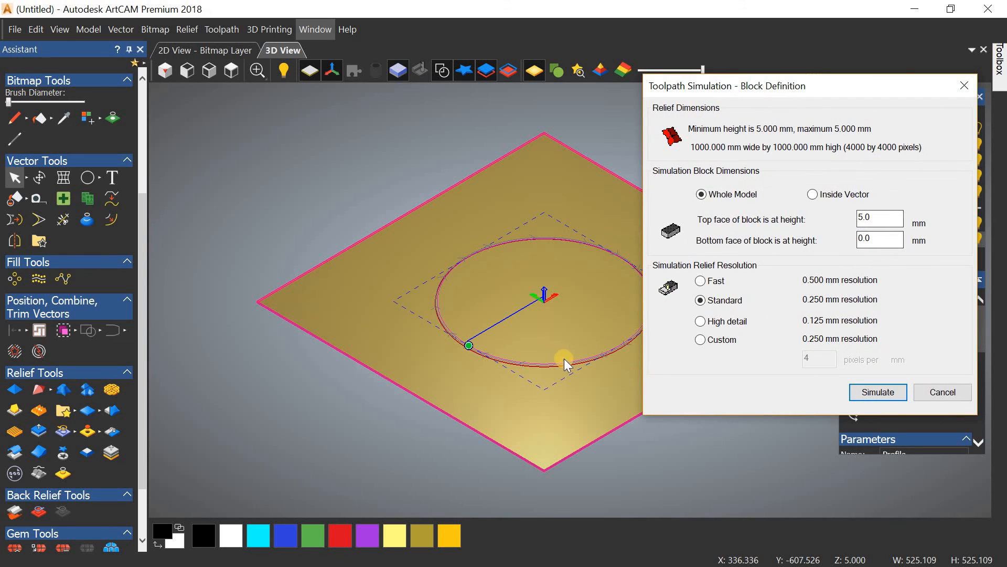
click(878, 392)
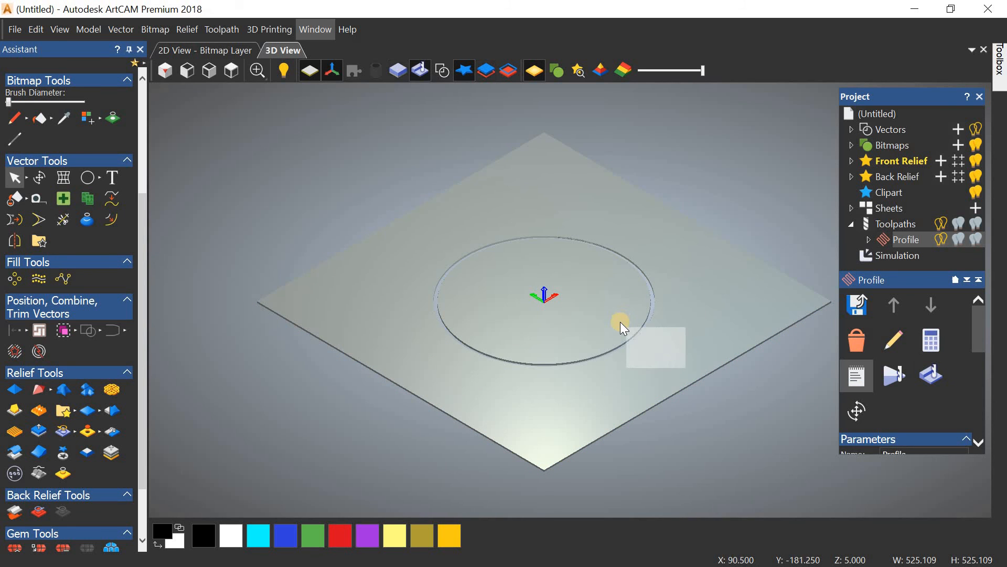
scroll(608, 343, up, 5)
scroll(601, 396, up, 5)
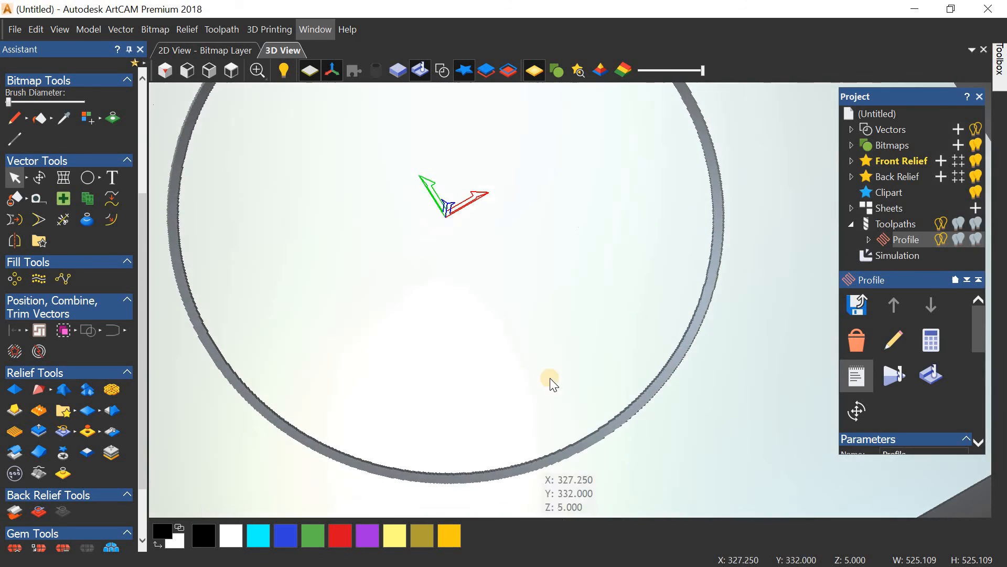
drag(546, 378, 504, 325)
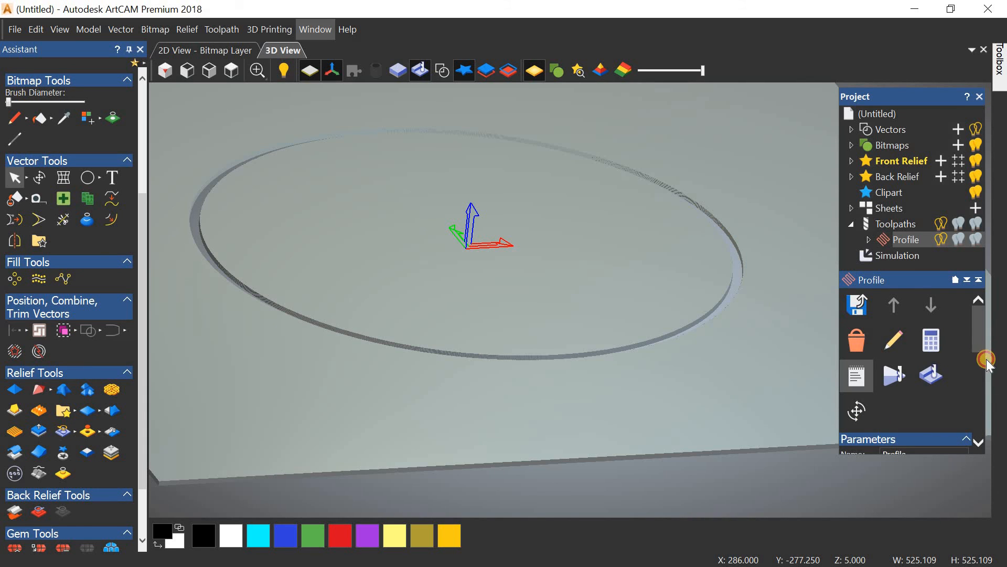
drag(987, 359, 983, 300)
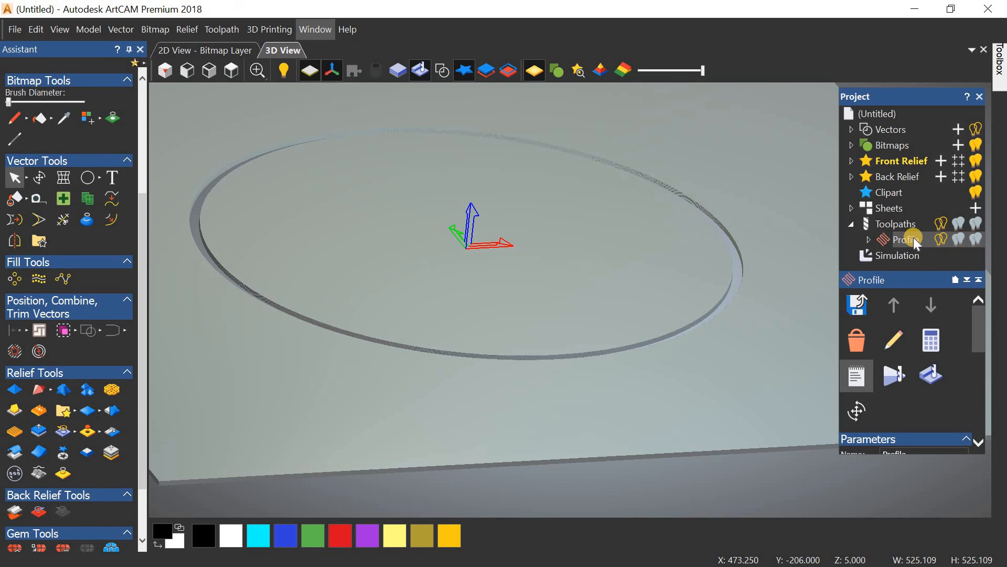
Step: Save the Profile toolpath in TEST G-Code Arcs (mm) format as 'profile', keeping the existing profile.tap file
click(859, 305)
drag(580, 73, 566, 50)
click(737, 467)
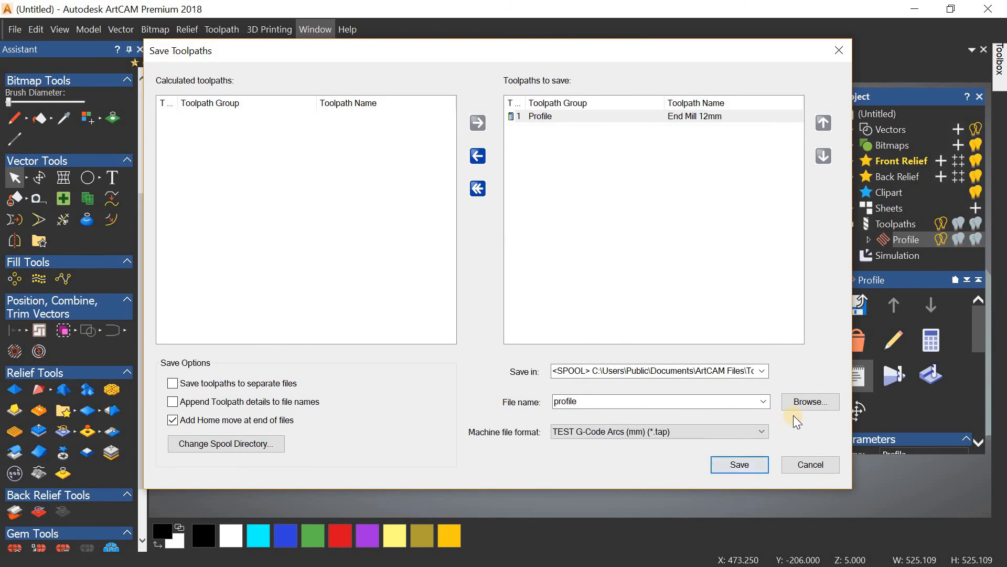
click(588, 331)
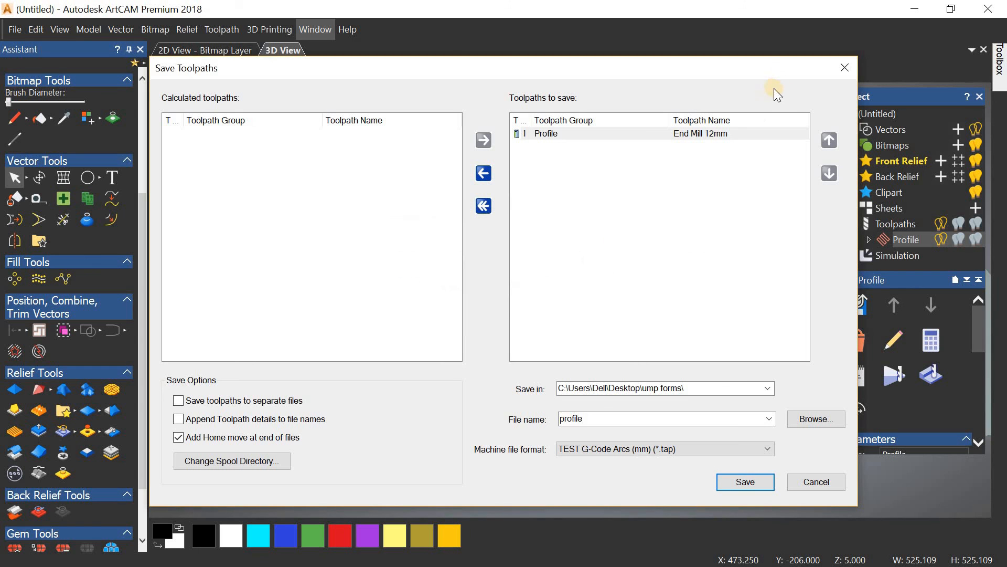
click(845, 69)
Step: Open the profile G-code from the desktop in maximised Notepad and review it from T1M6 to M30
click(913, 10)
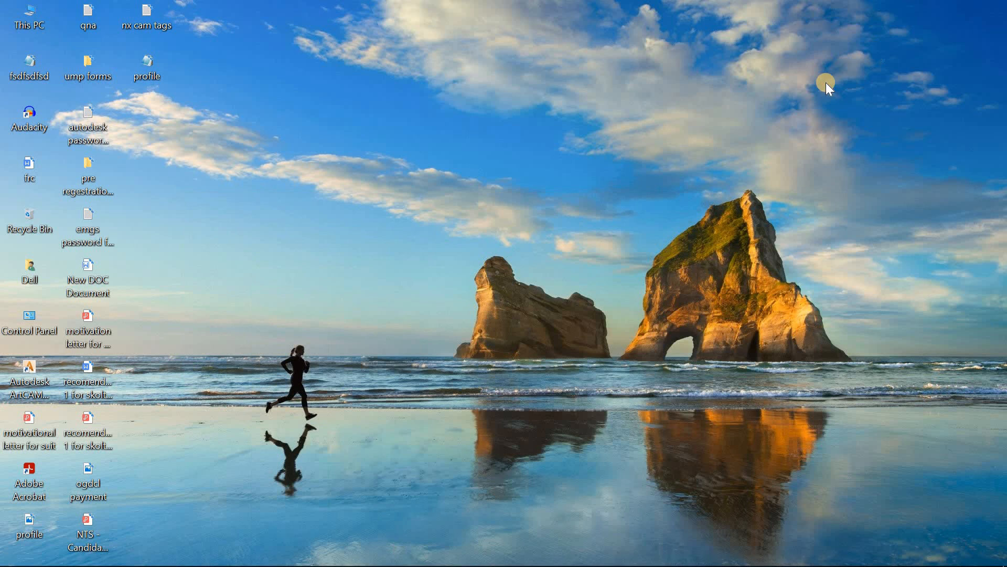
double_click(141, 70)
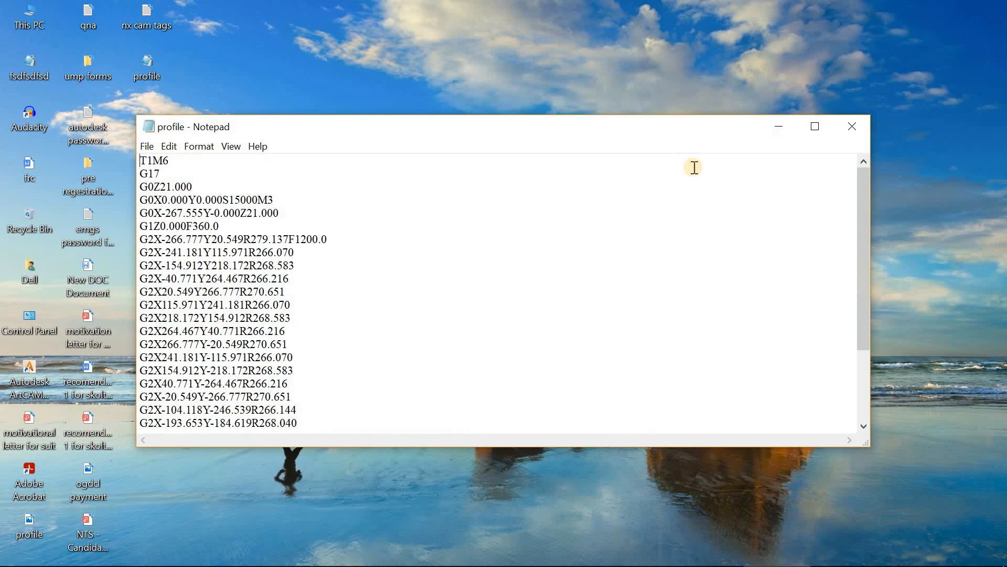
click(815, 126)
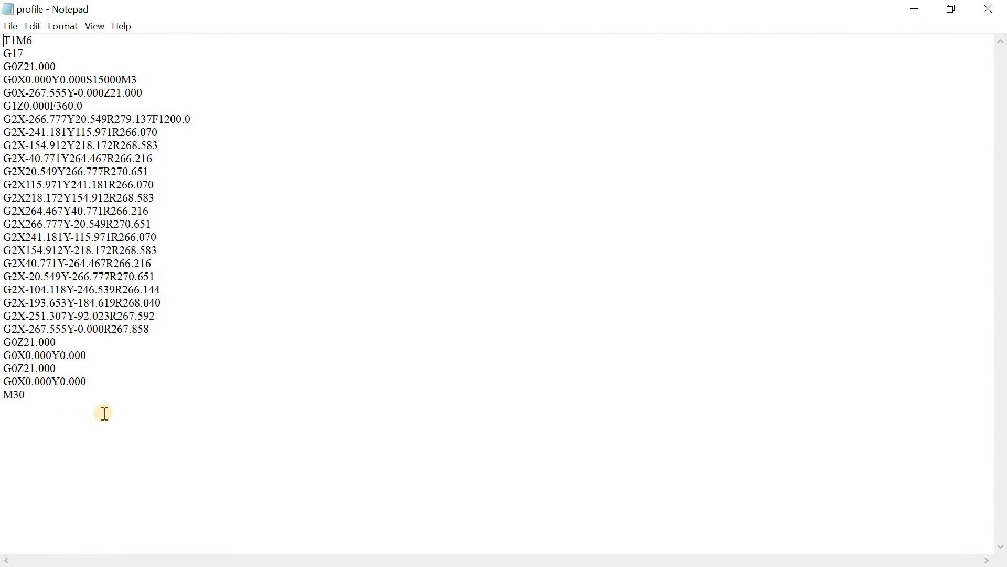
drag(104, 412, 3, 39)
click(292, 178)
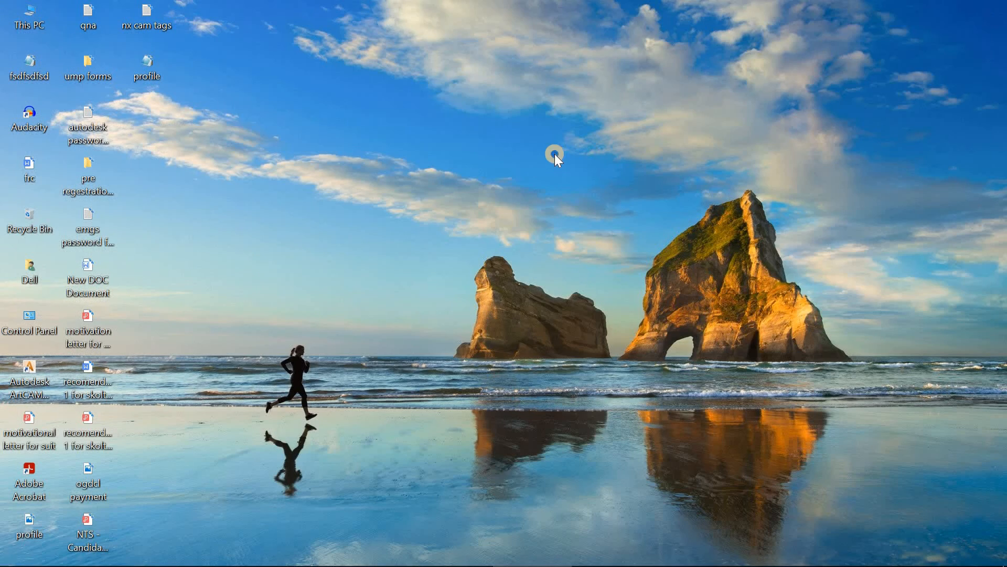
Step: Refresh the desktop from its right-click menu
right_click(555, 153)
click(432, 203)
right_click(602, 123)
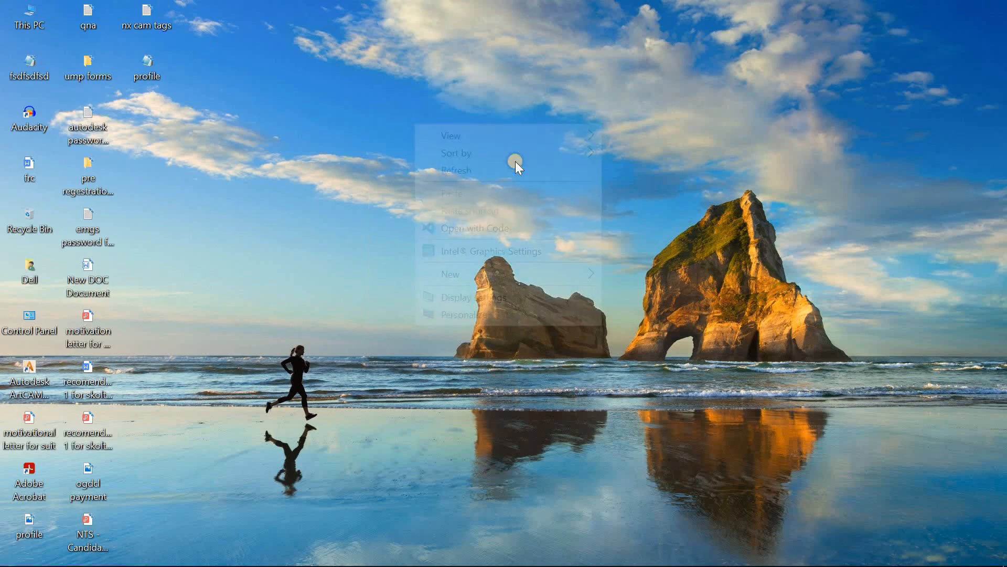